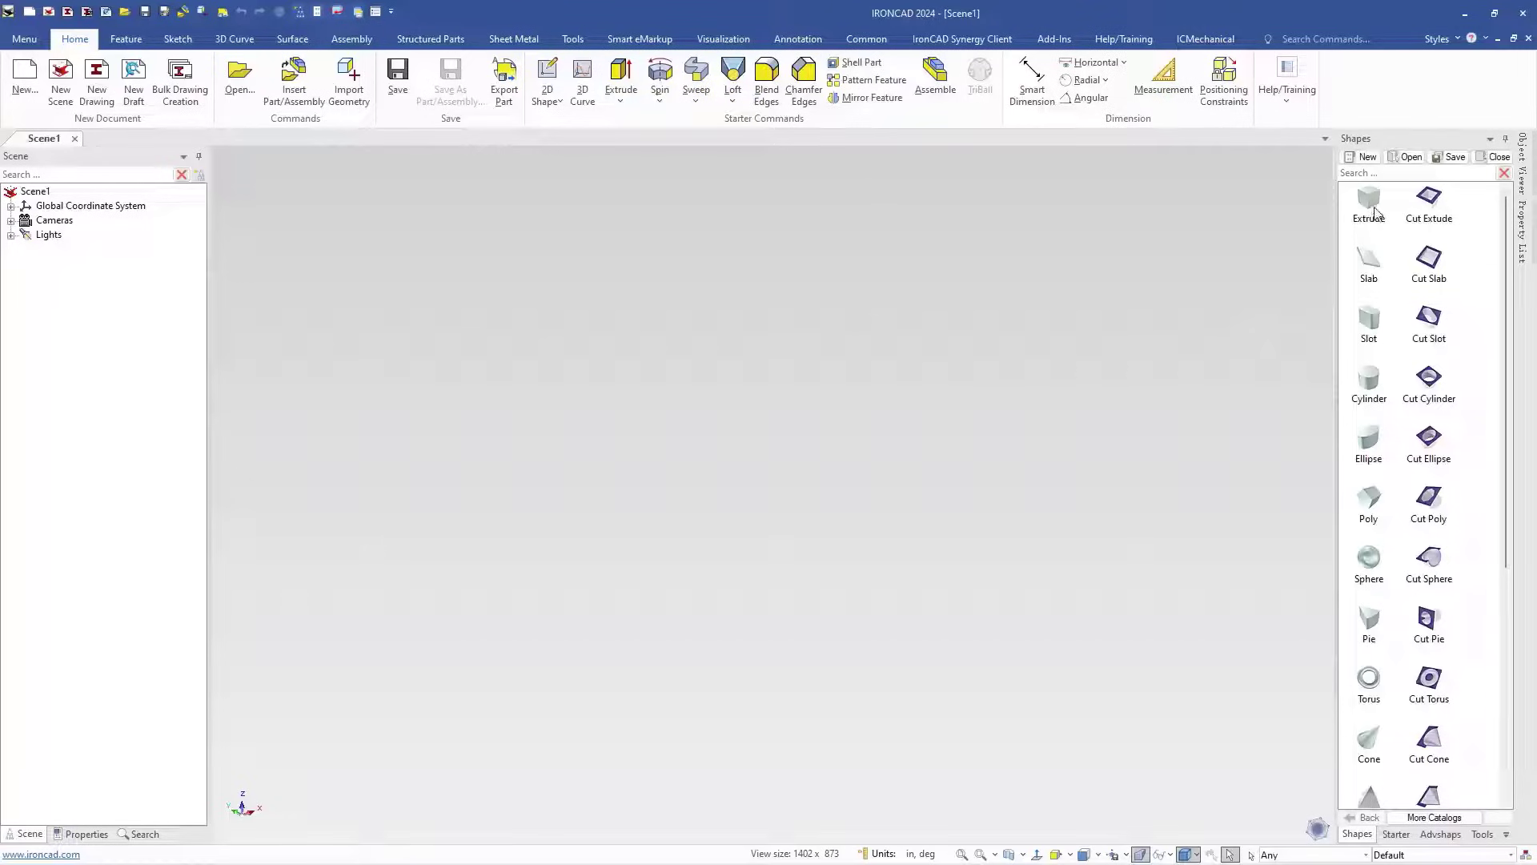
- Drop a block into the empty scene and set its height to 2, forming a tall leg column
left_click_drag(1375, 212, 750, 567)
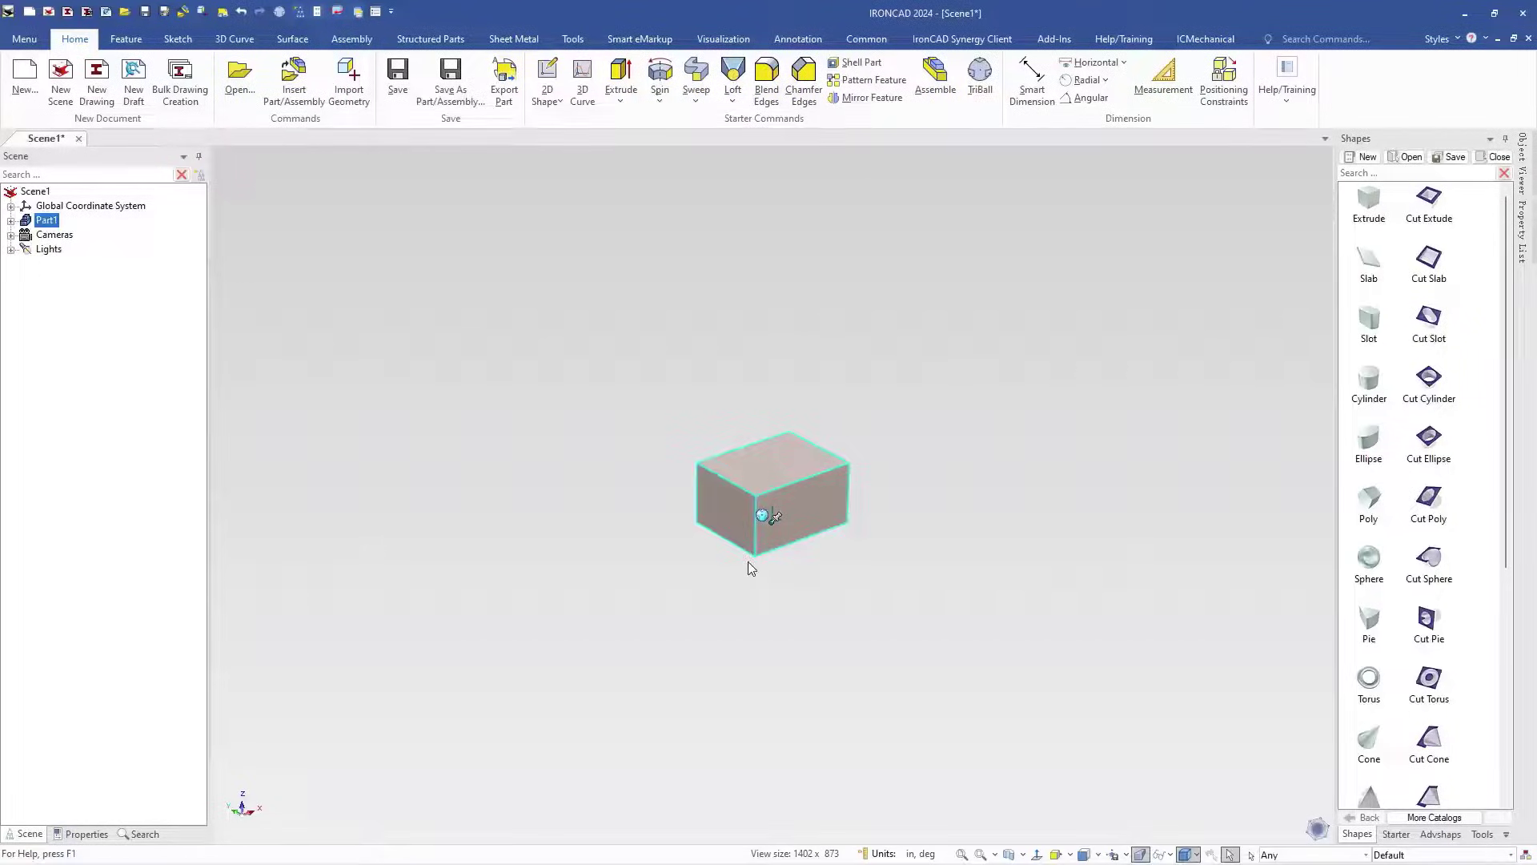
left_click(809, 511)
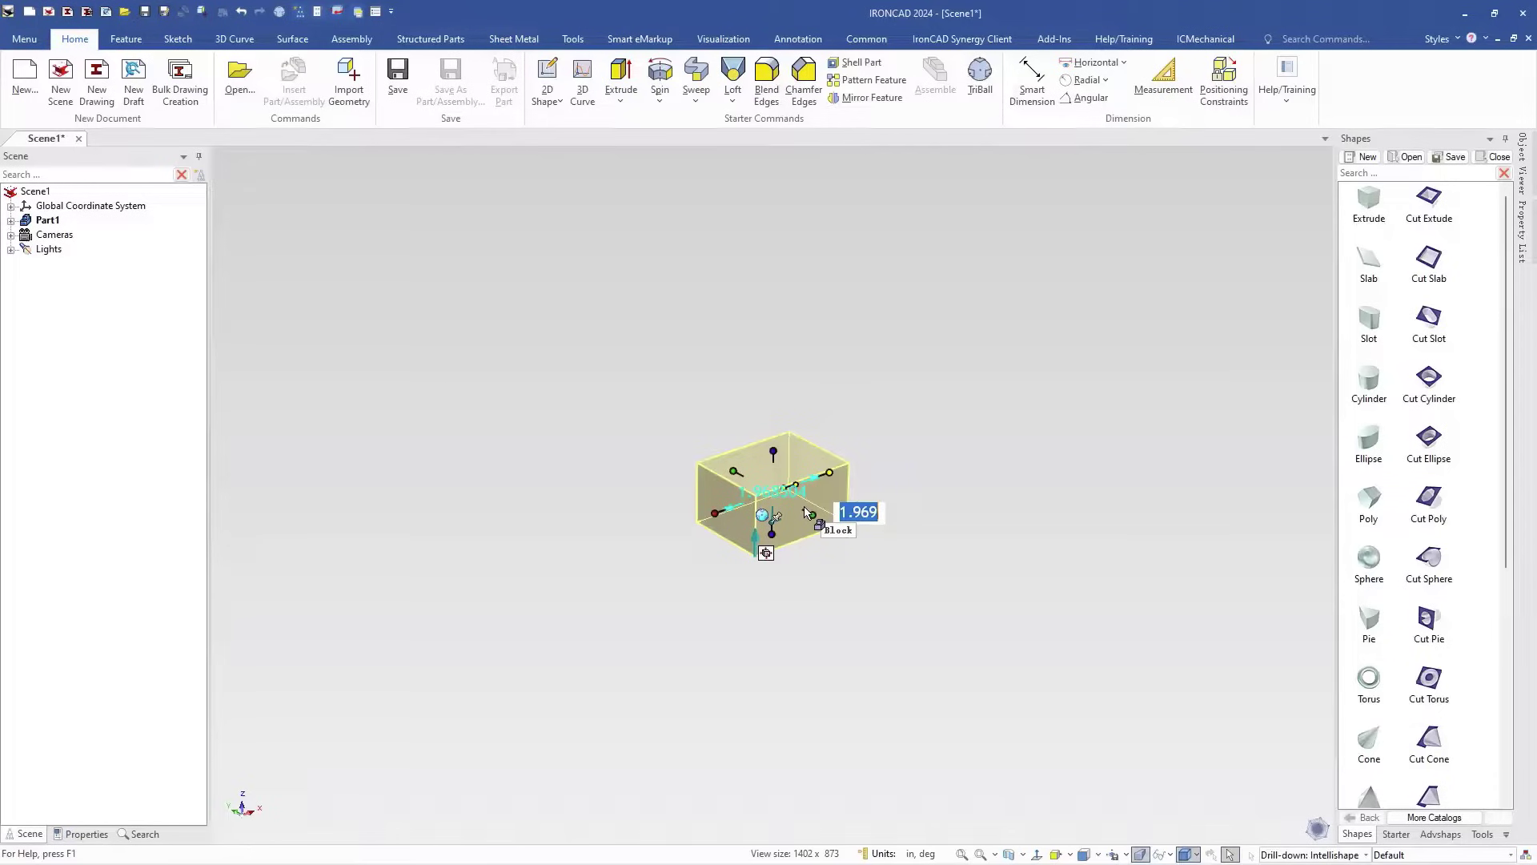
mouse_move(806, 512)
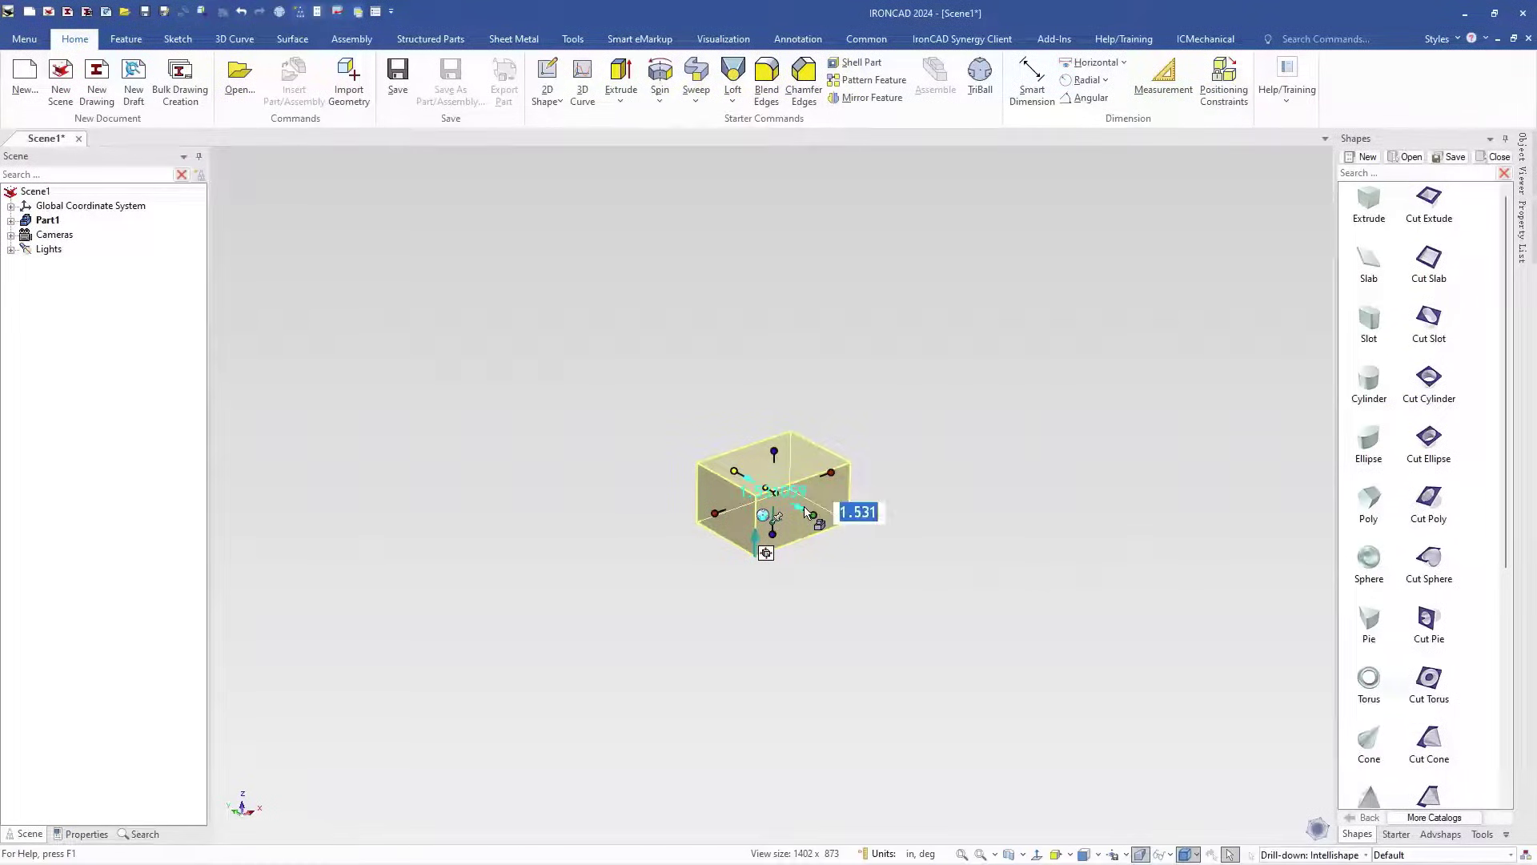
type("2")
key("Return")
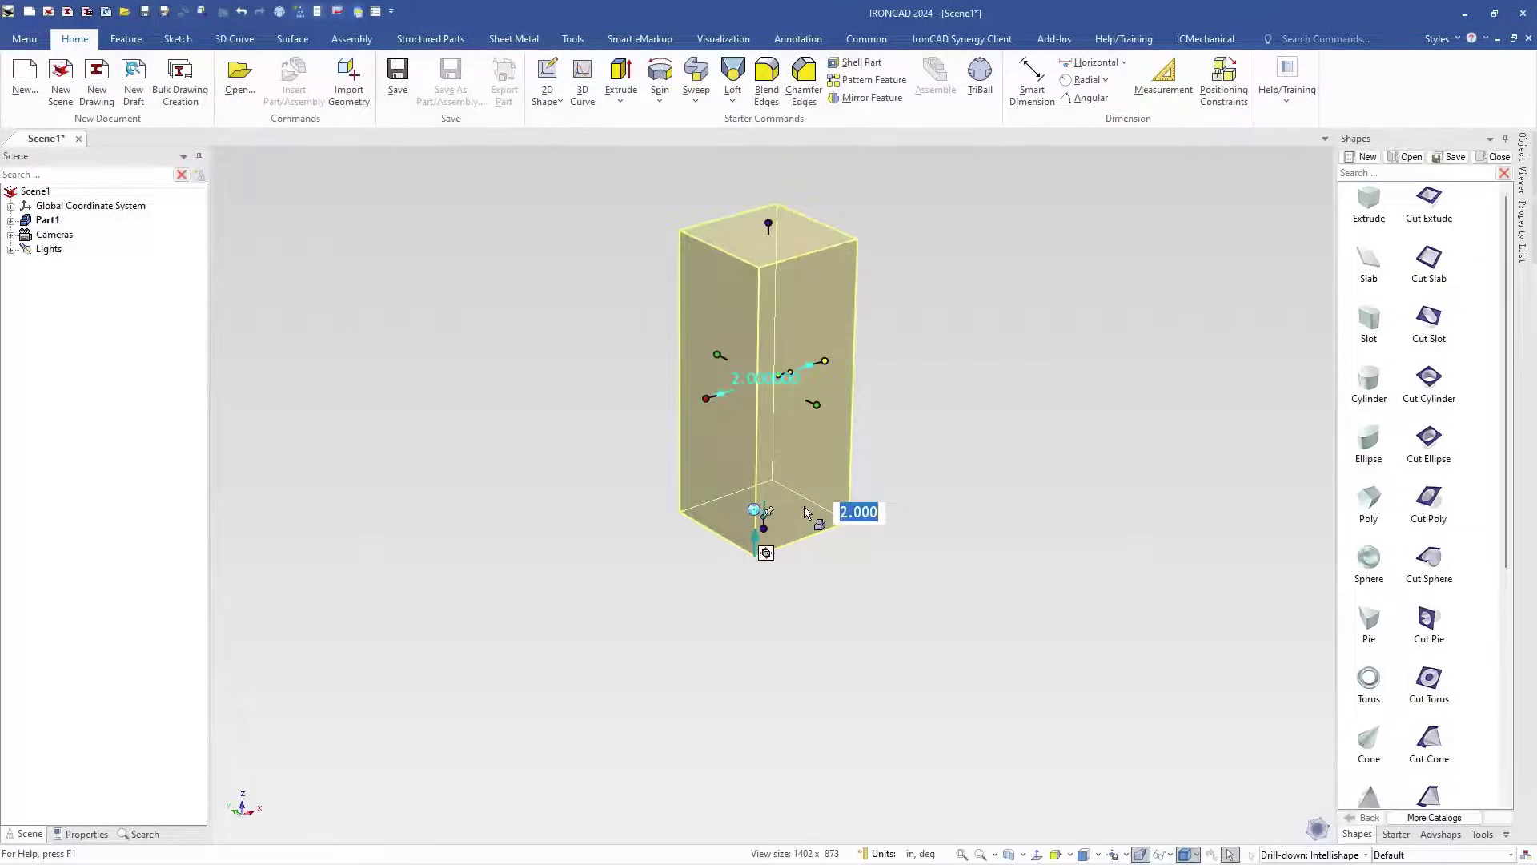
left_click(991, 487)
scroll(828, 252, "down", 3)
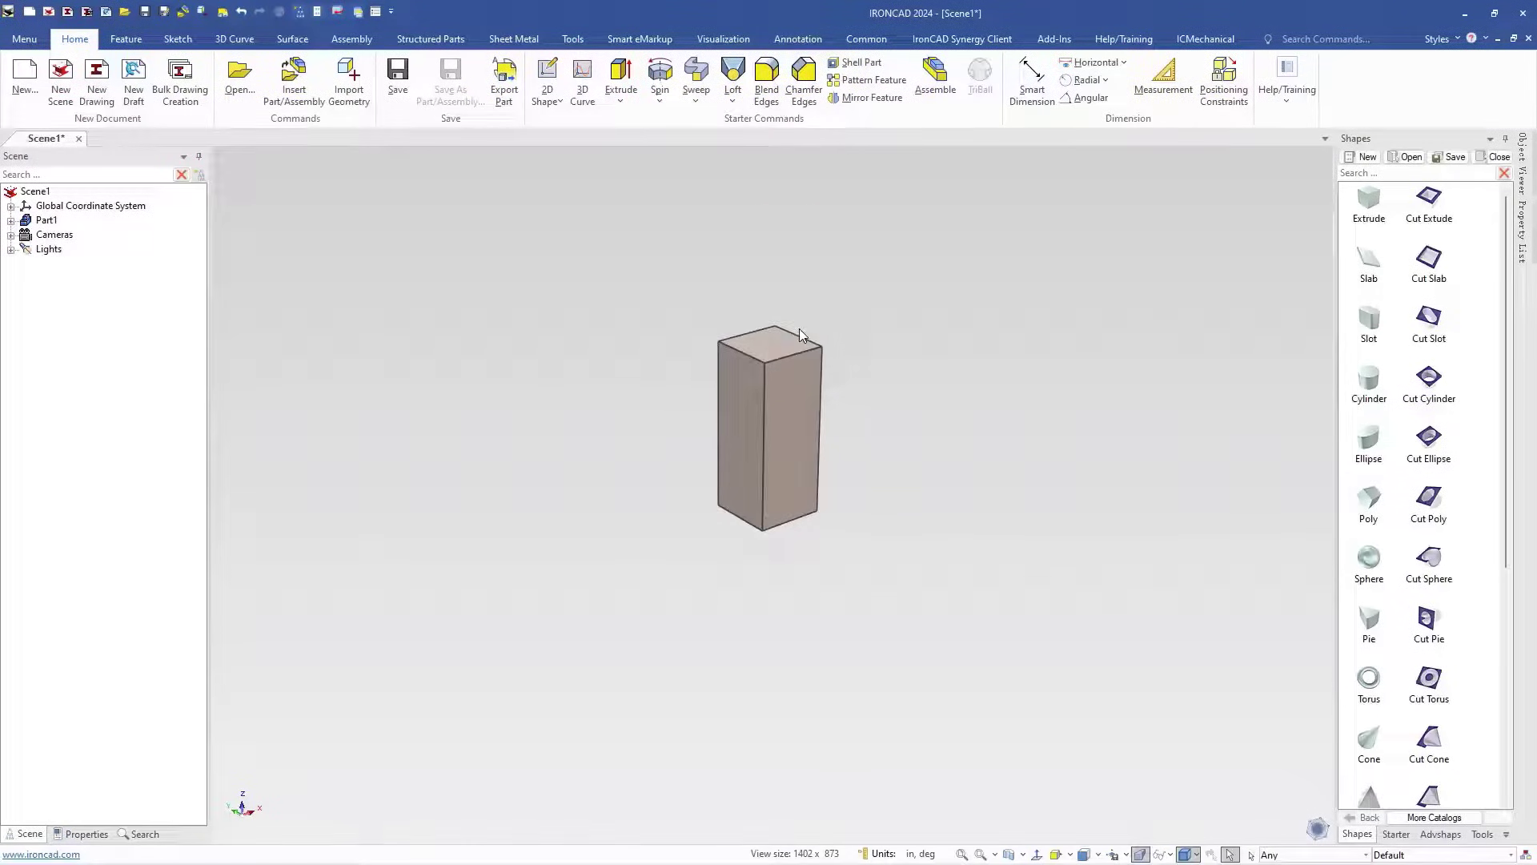
scroll(799, 328, "up", 3)
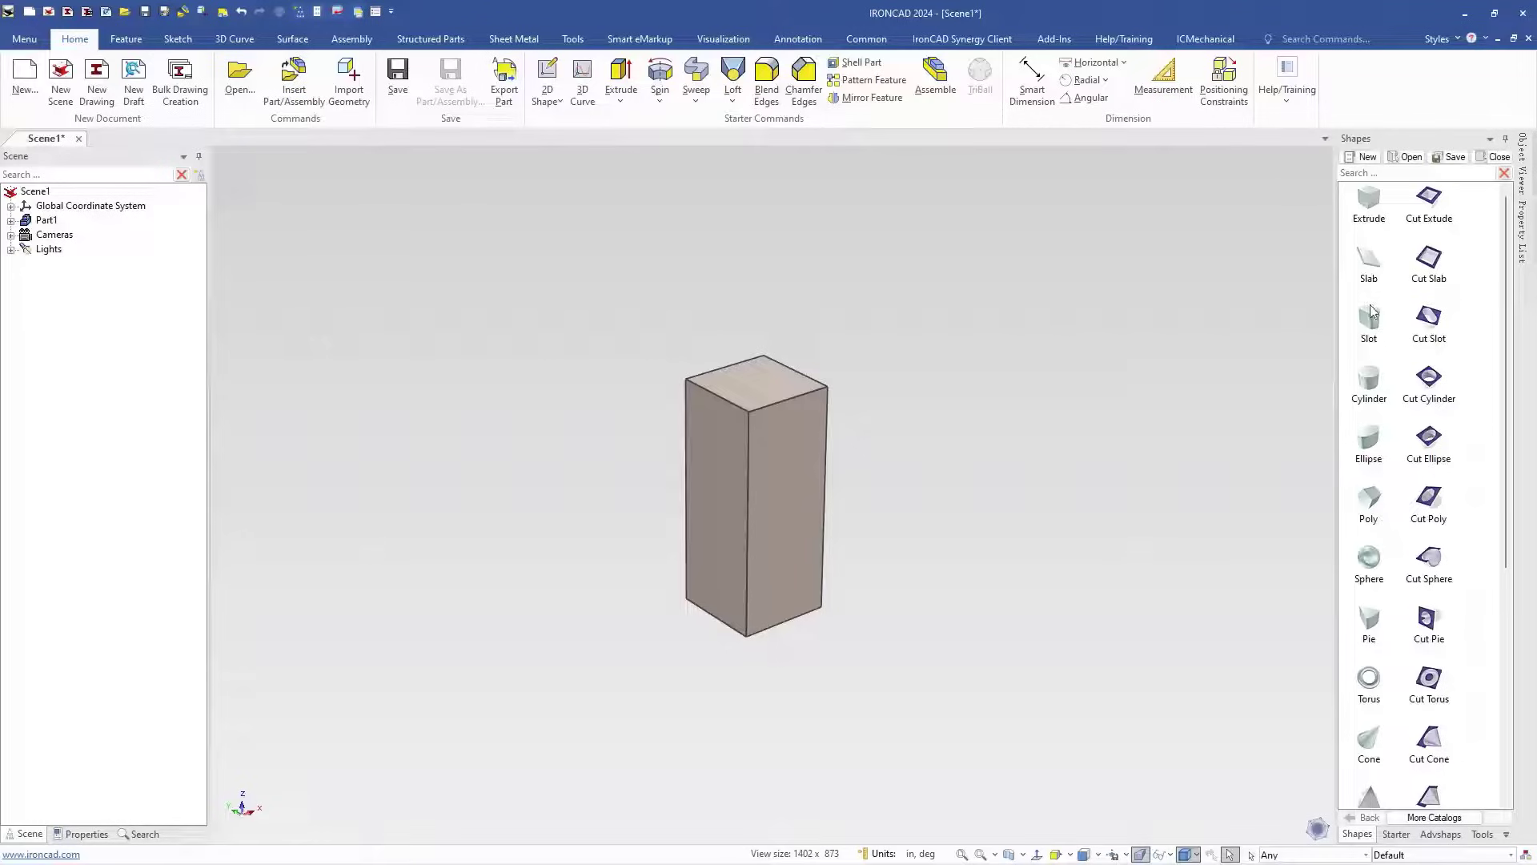
- Drop a slab onto the block's top face and set its dimension to 1.406
left_click_drag(1369, 260, 898, 470)
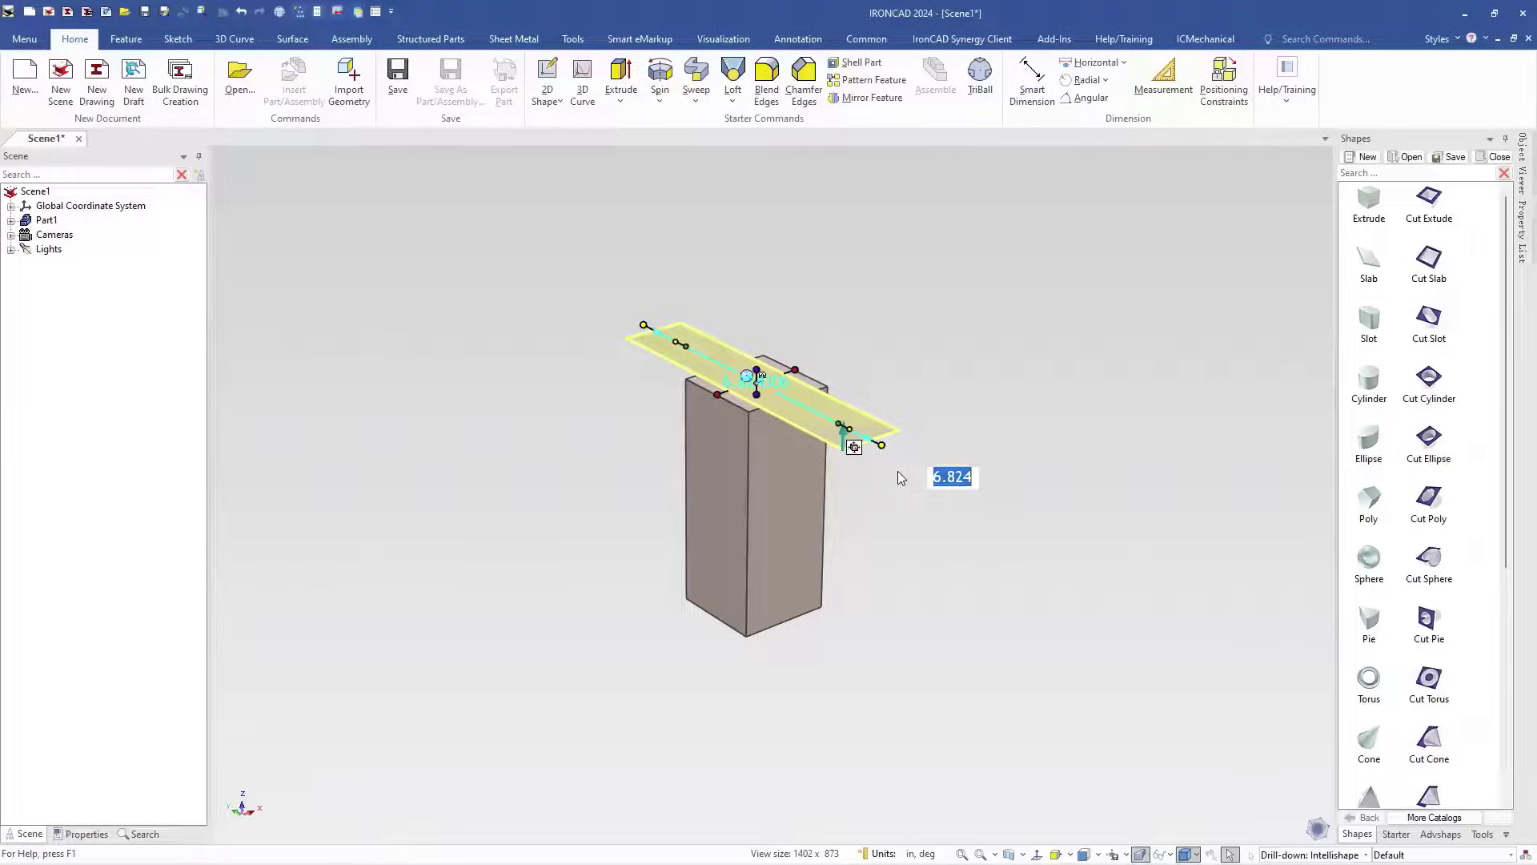
type("1.406")
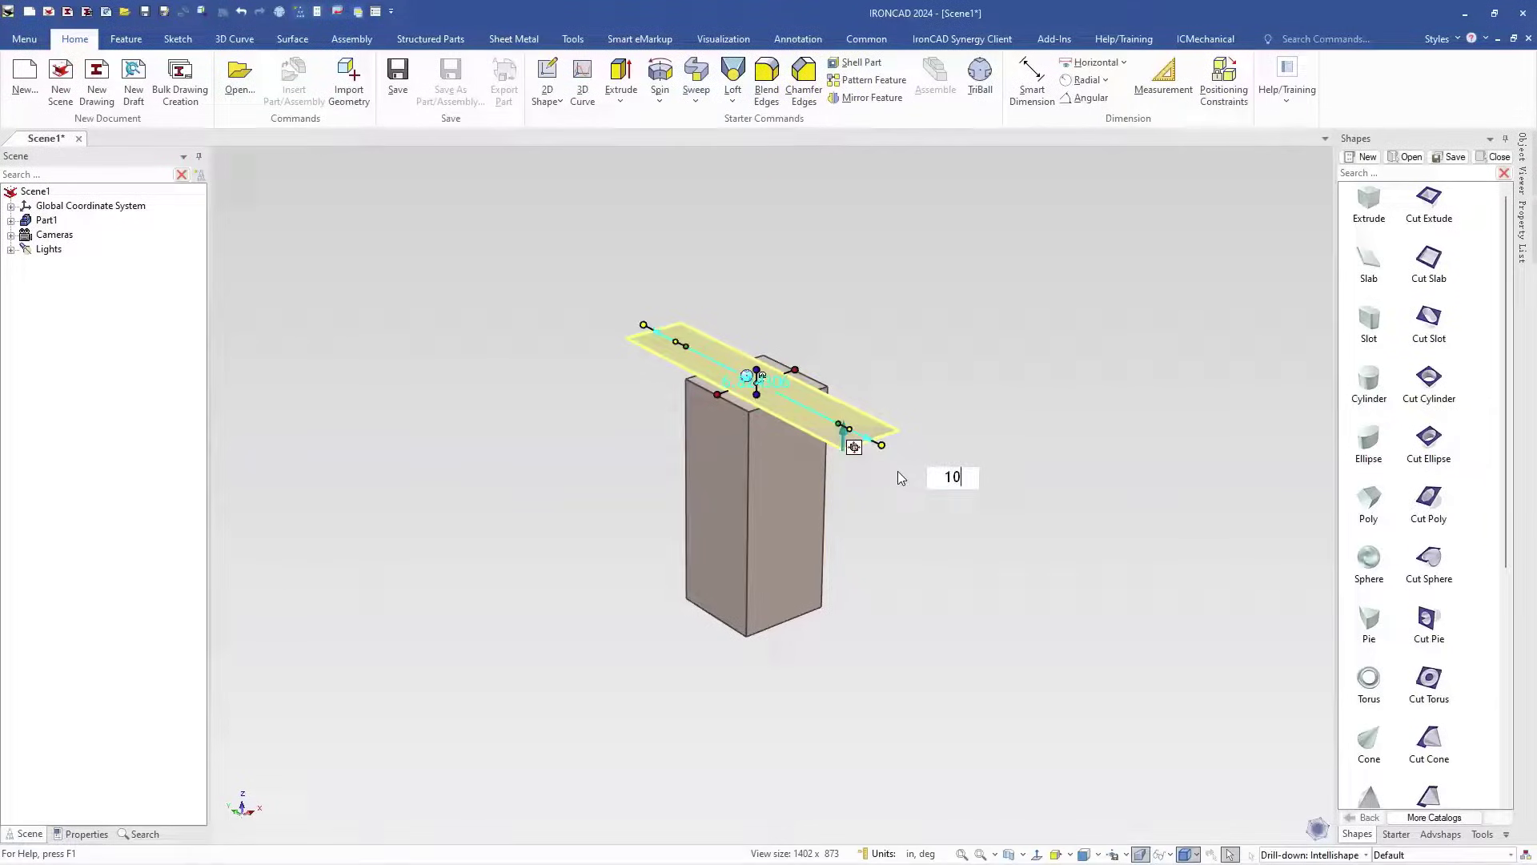
key("Return")
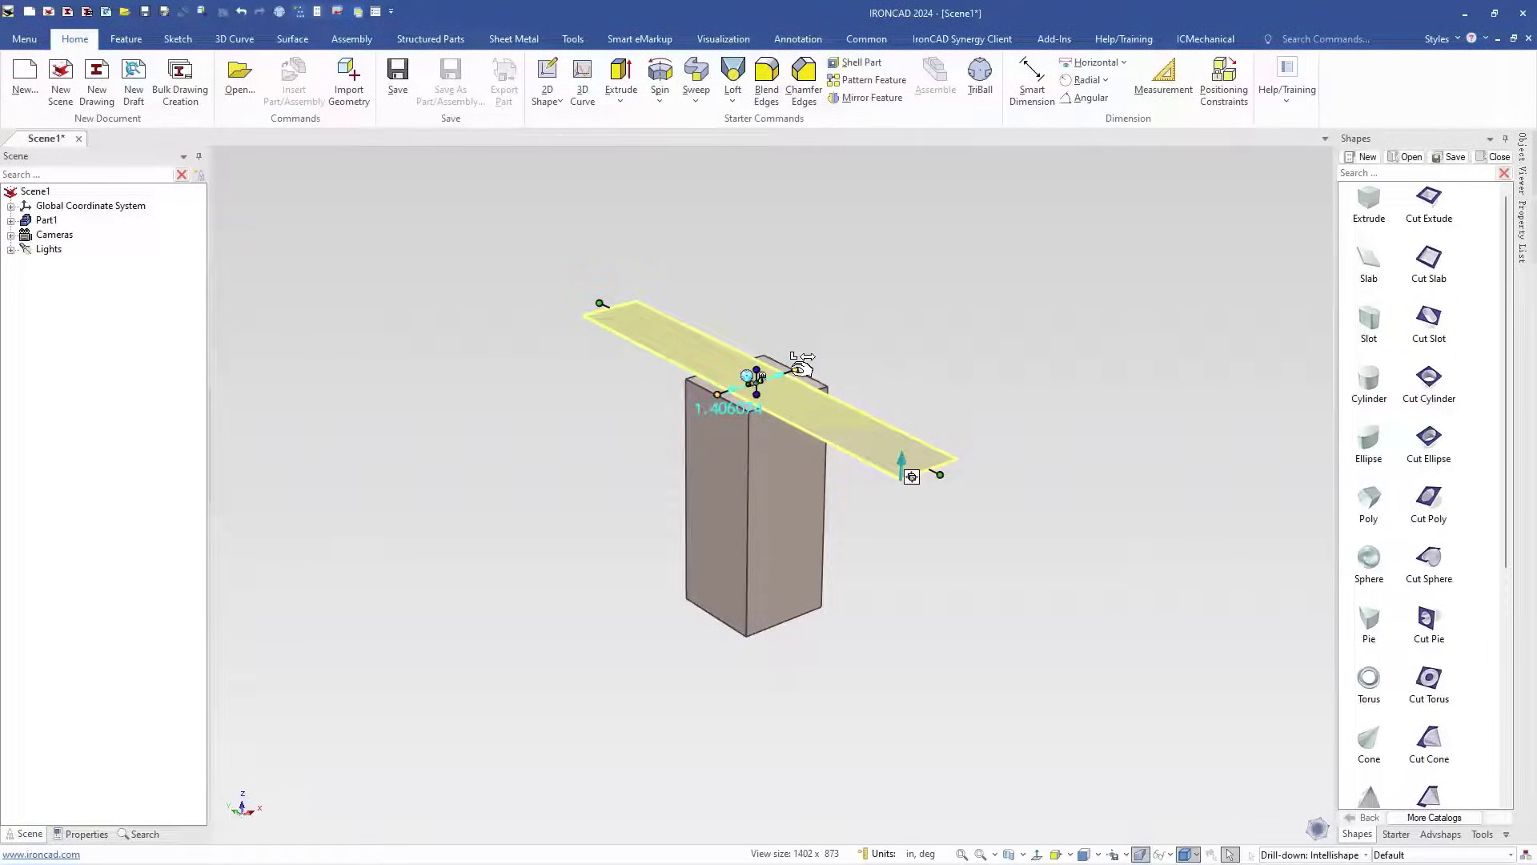
- Resize the slab to width 10 and thickness 1, then view the table's underside
left_click_drag(794, 370, 833, 361)
type("10")
key("Return")
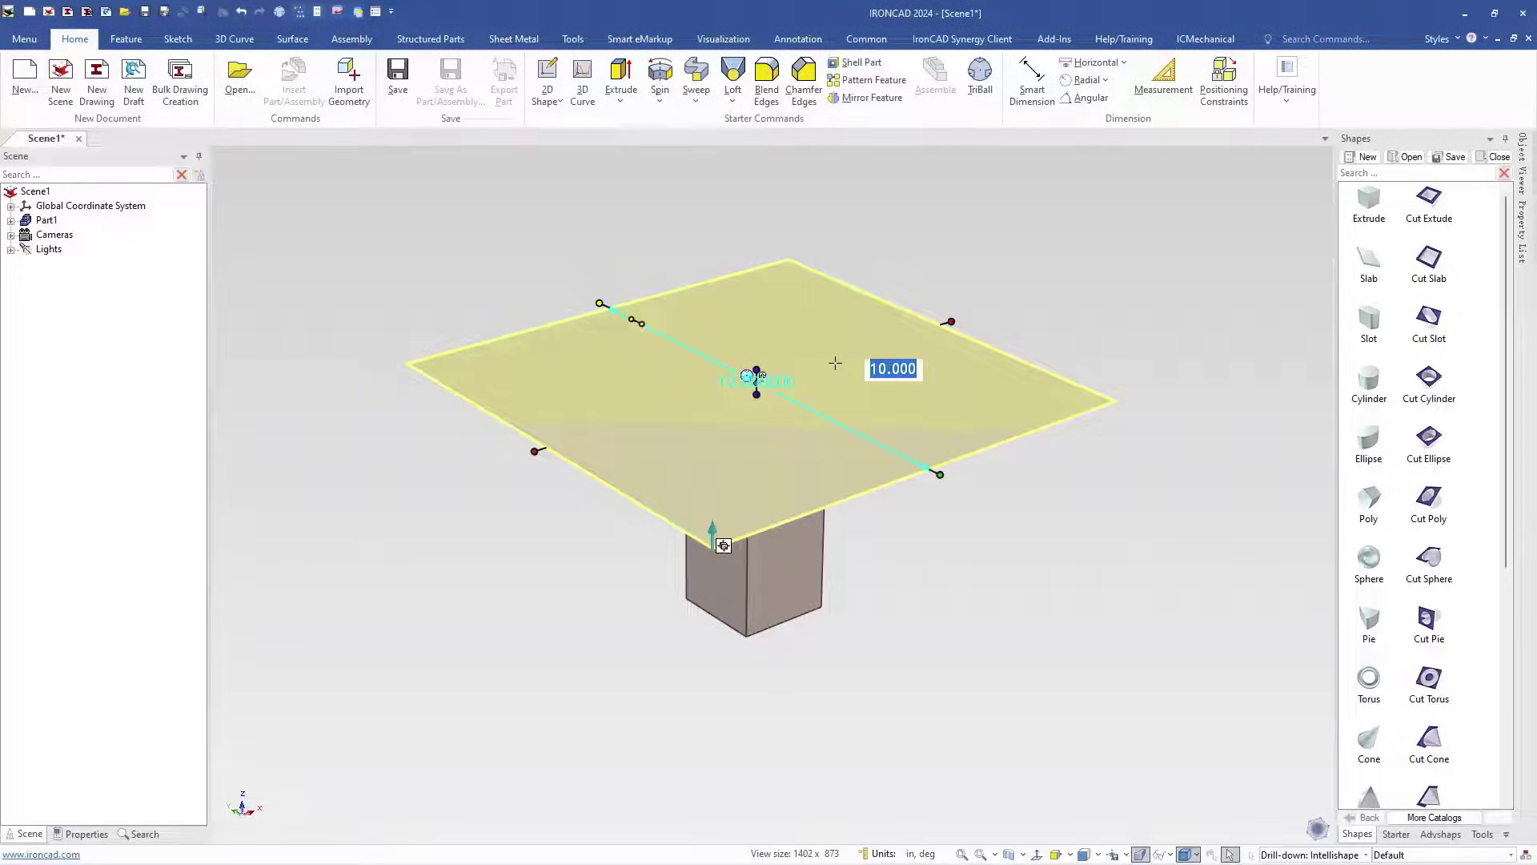
key("Tab")
type("1")
key("Return")
left_click(943, 619)
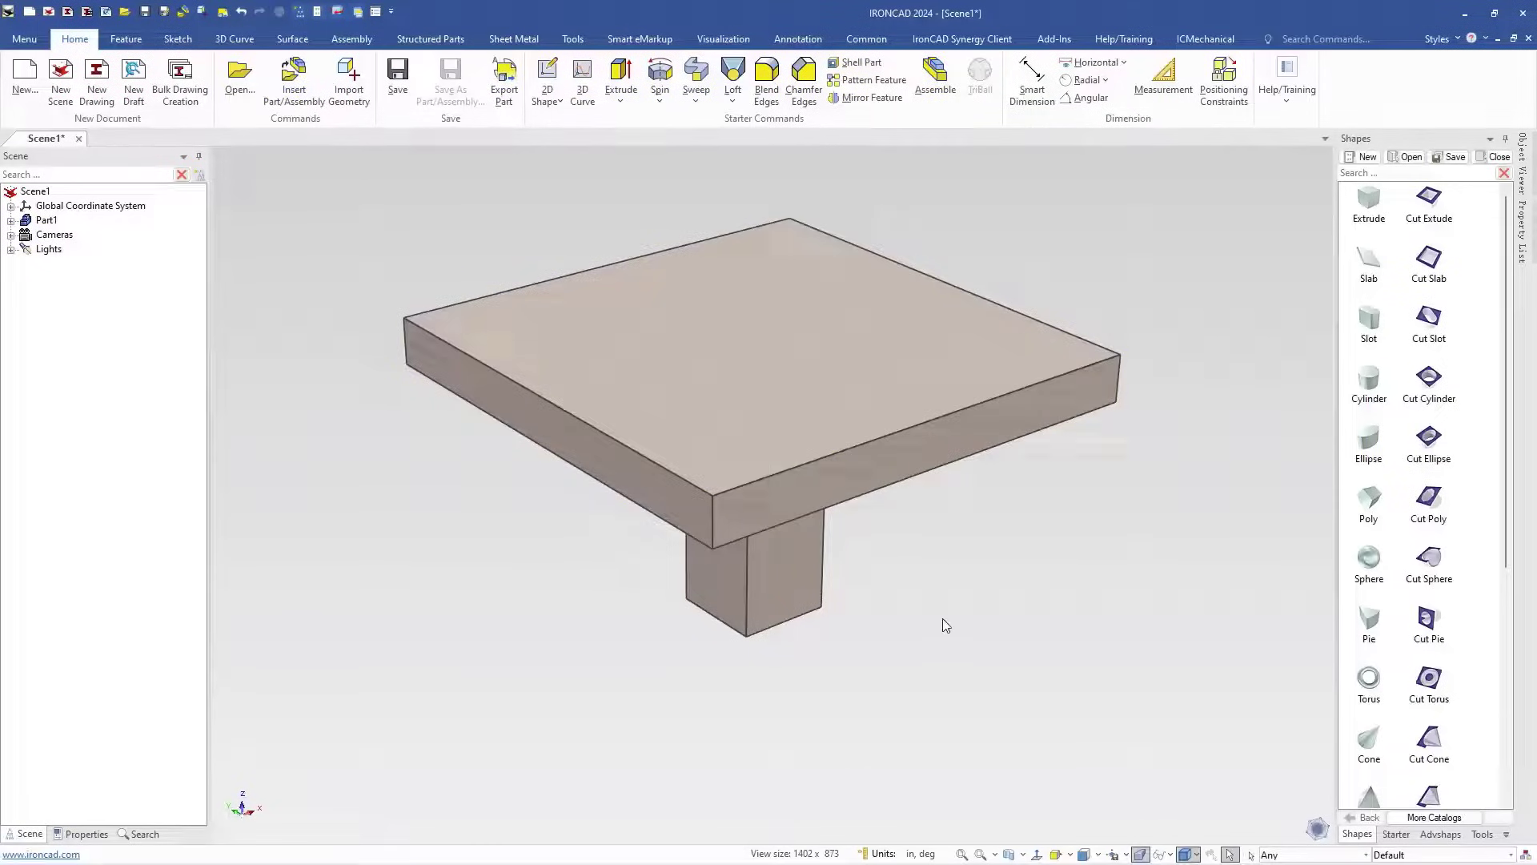
middle_click_drag(799, 626, 785, 442)
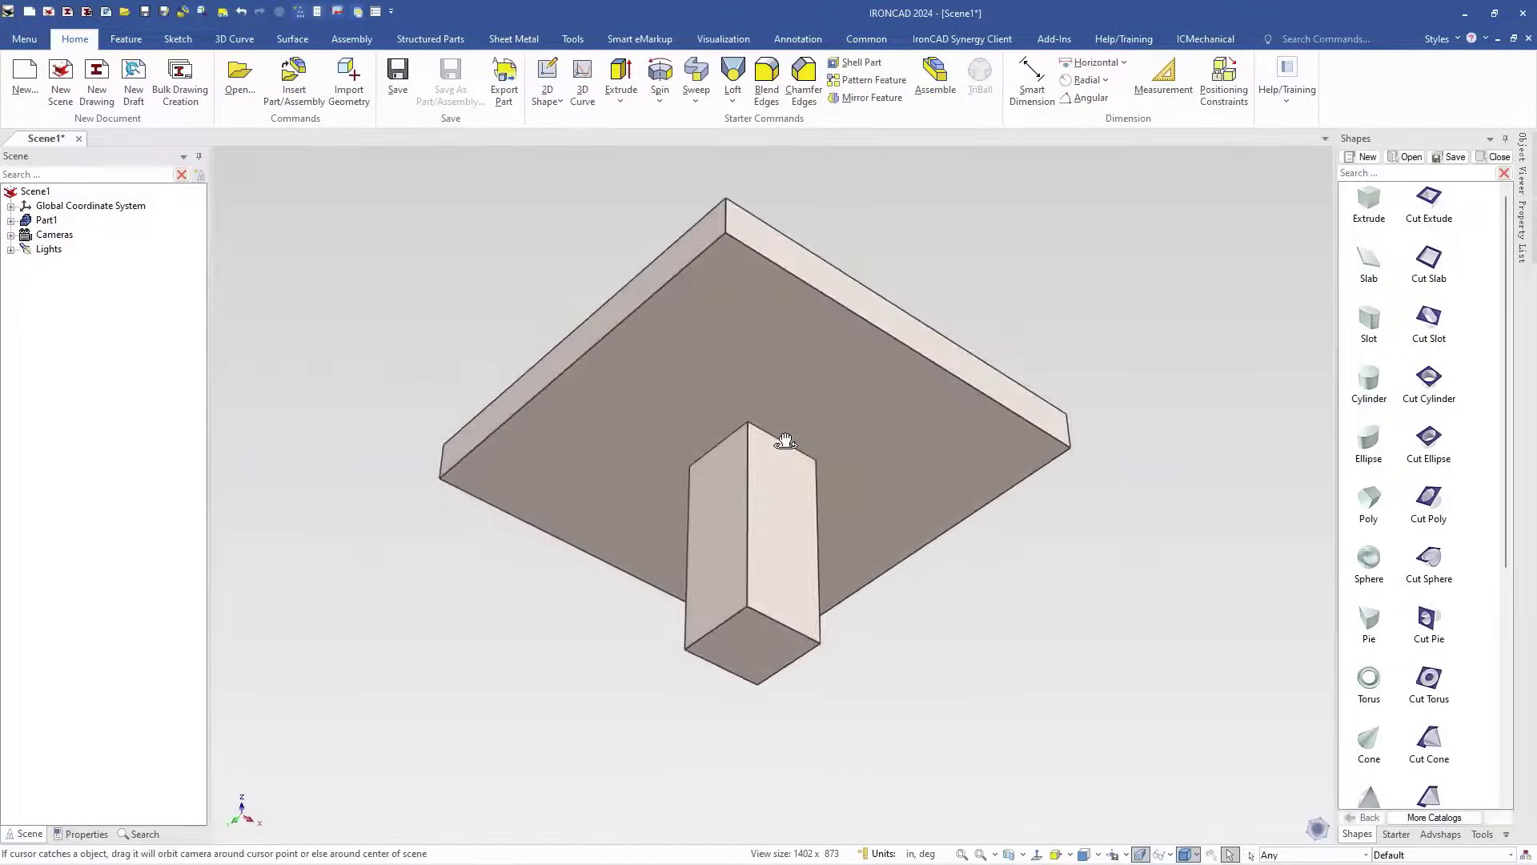
left_click(781, 502)
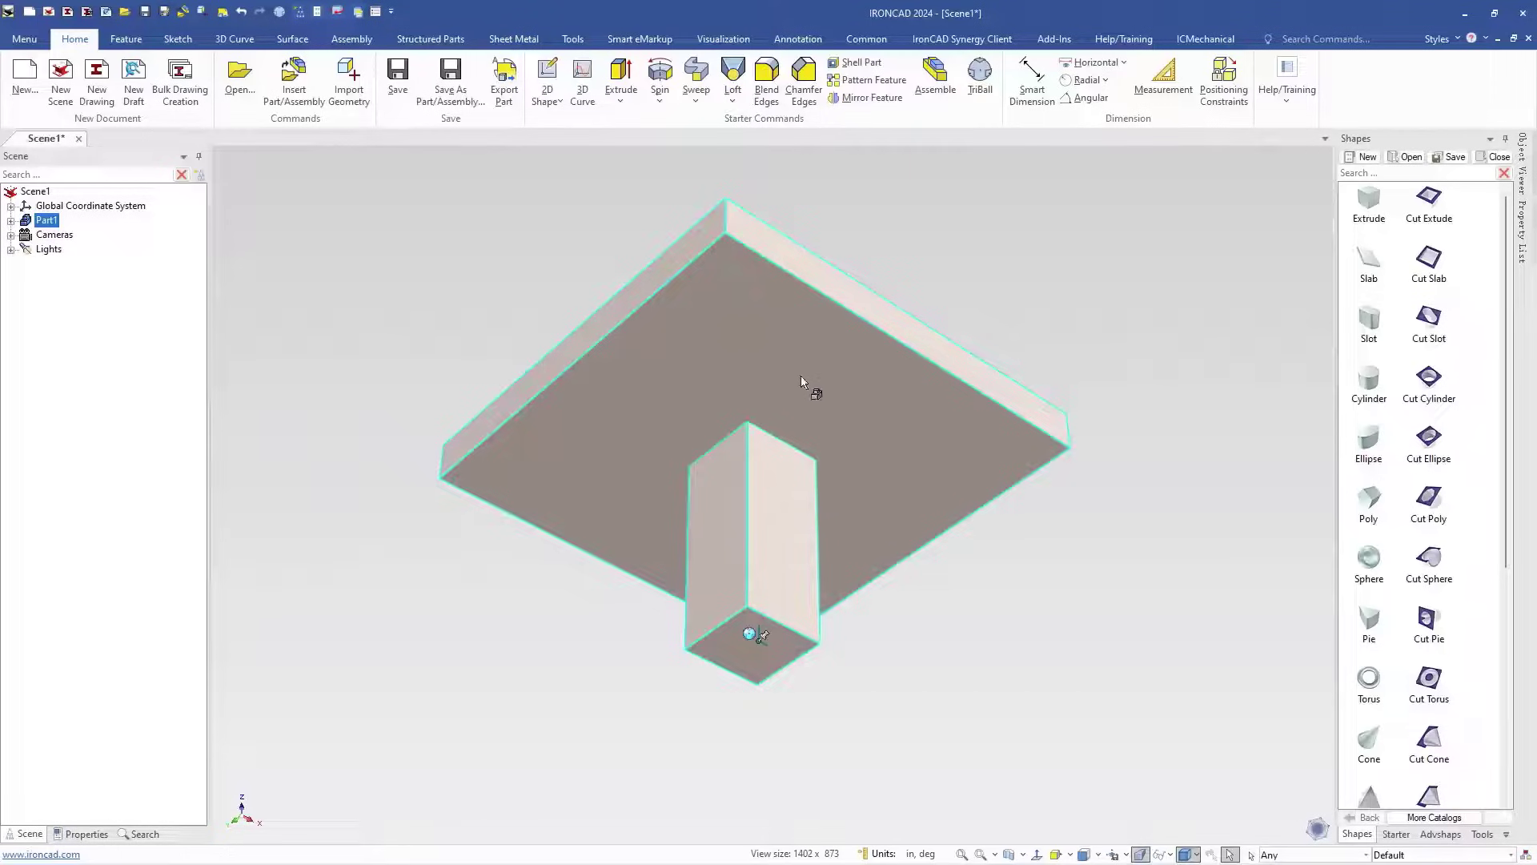
left_click(791, 413)
left_click(781, 475)
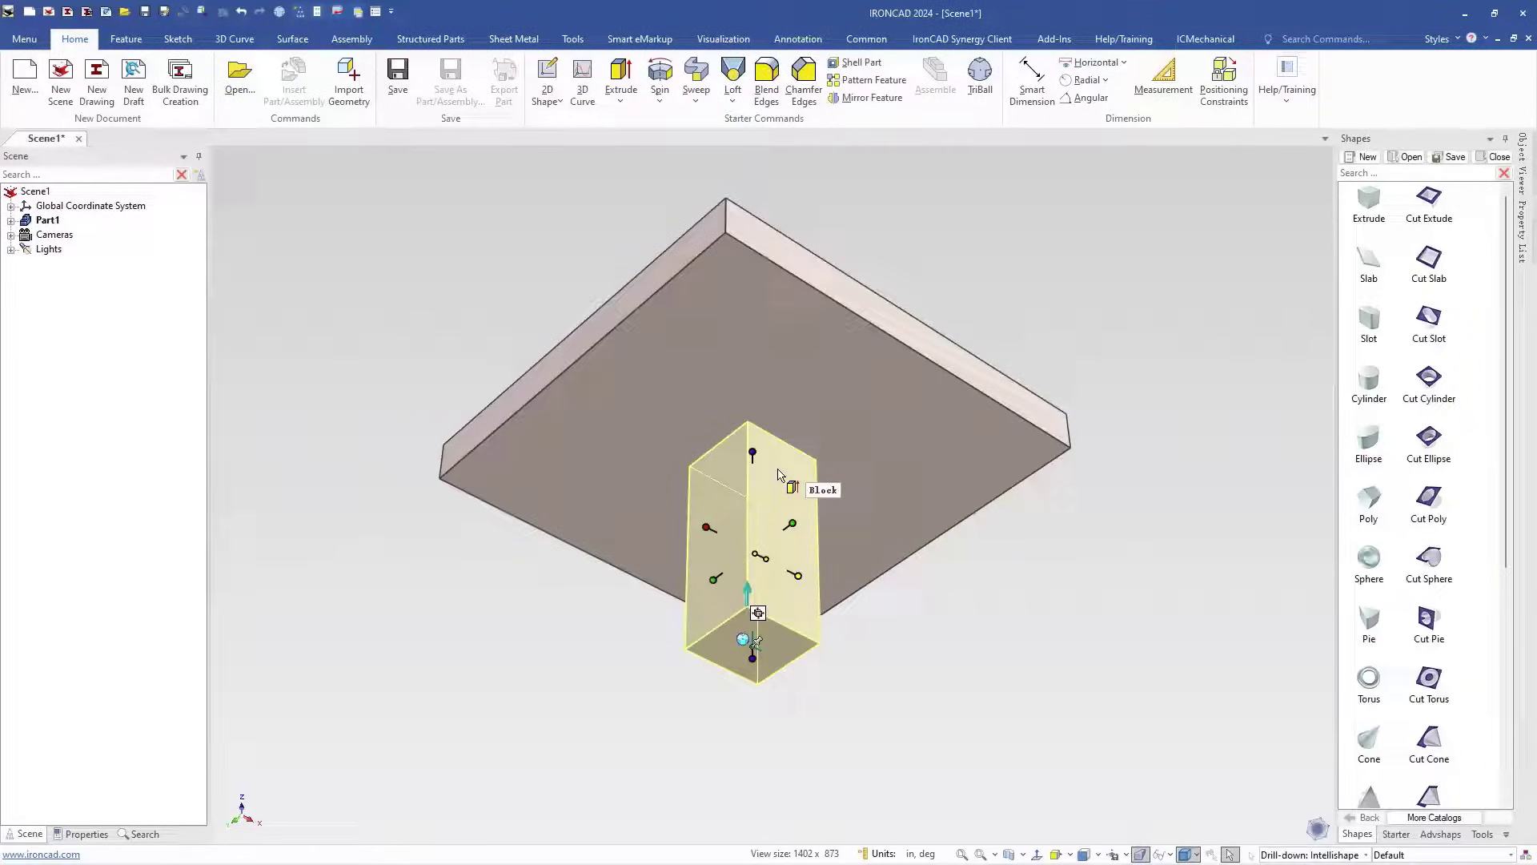
key("F10")
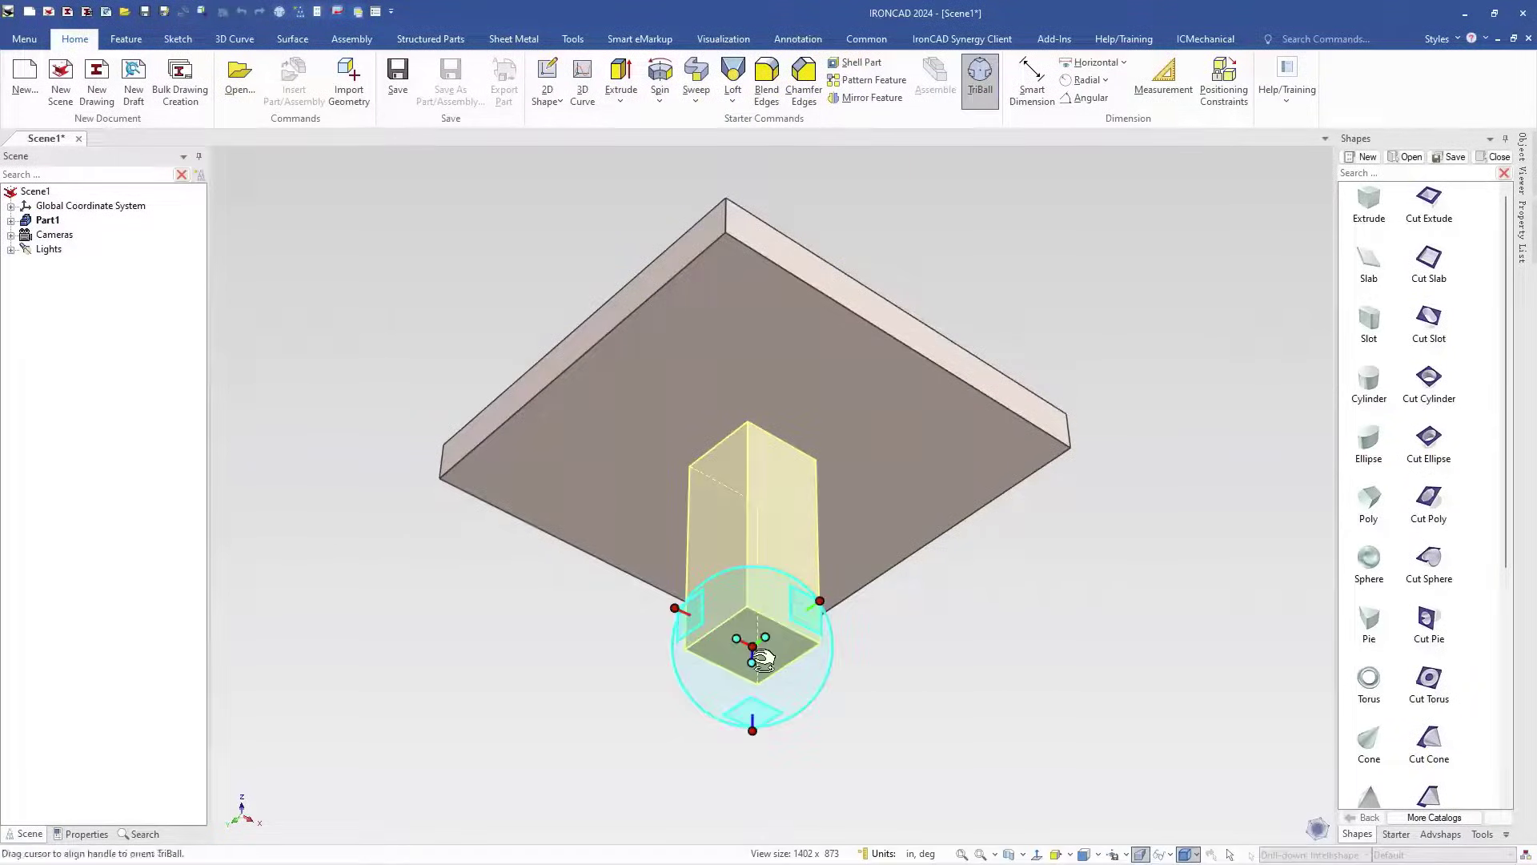
key("space")
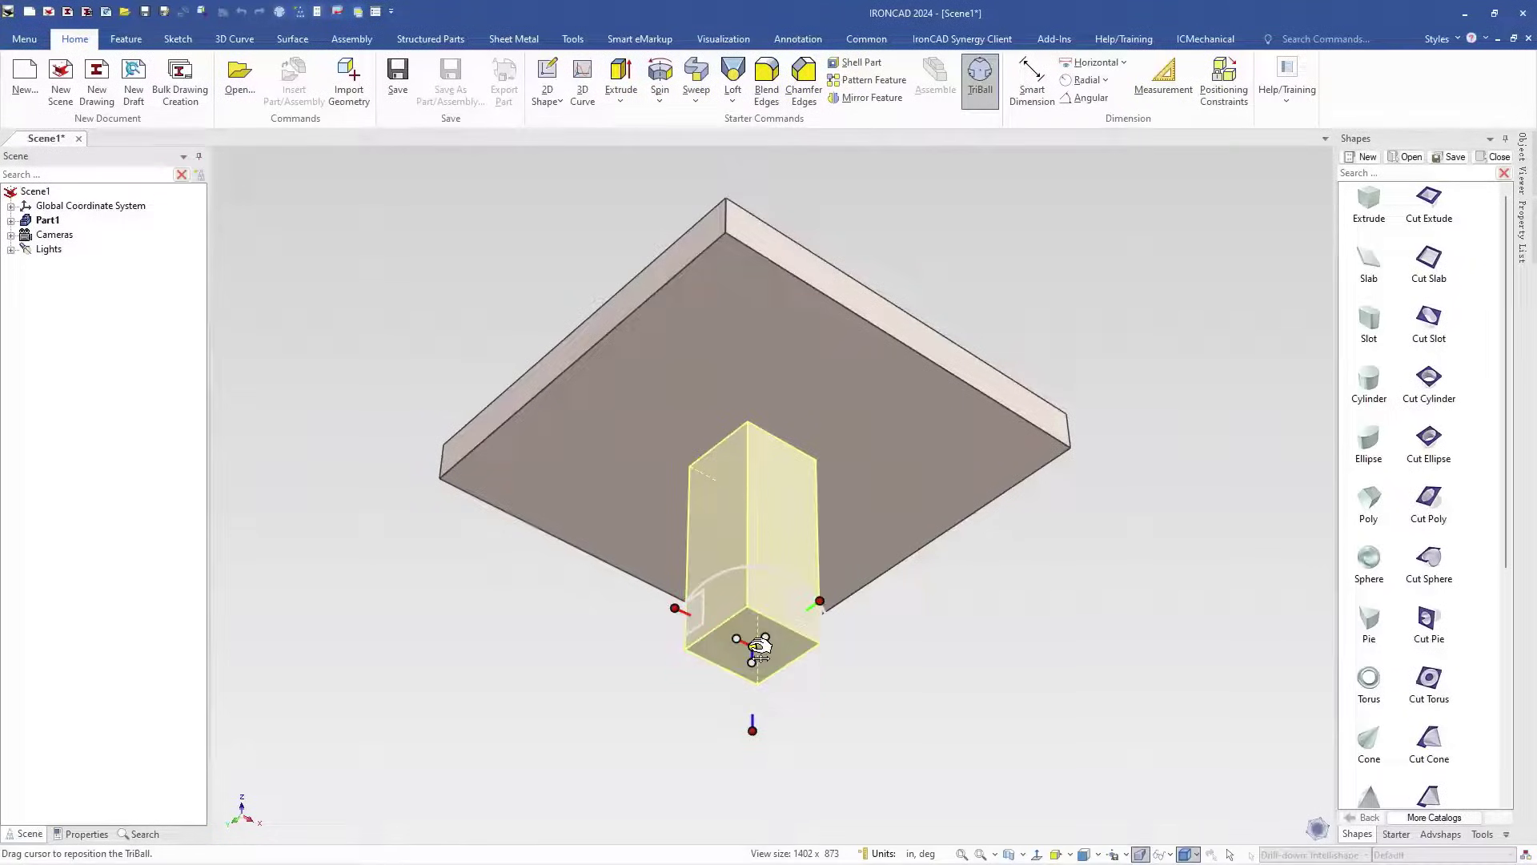
left_click_drag(757, 649, 748, 422)
key("space")
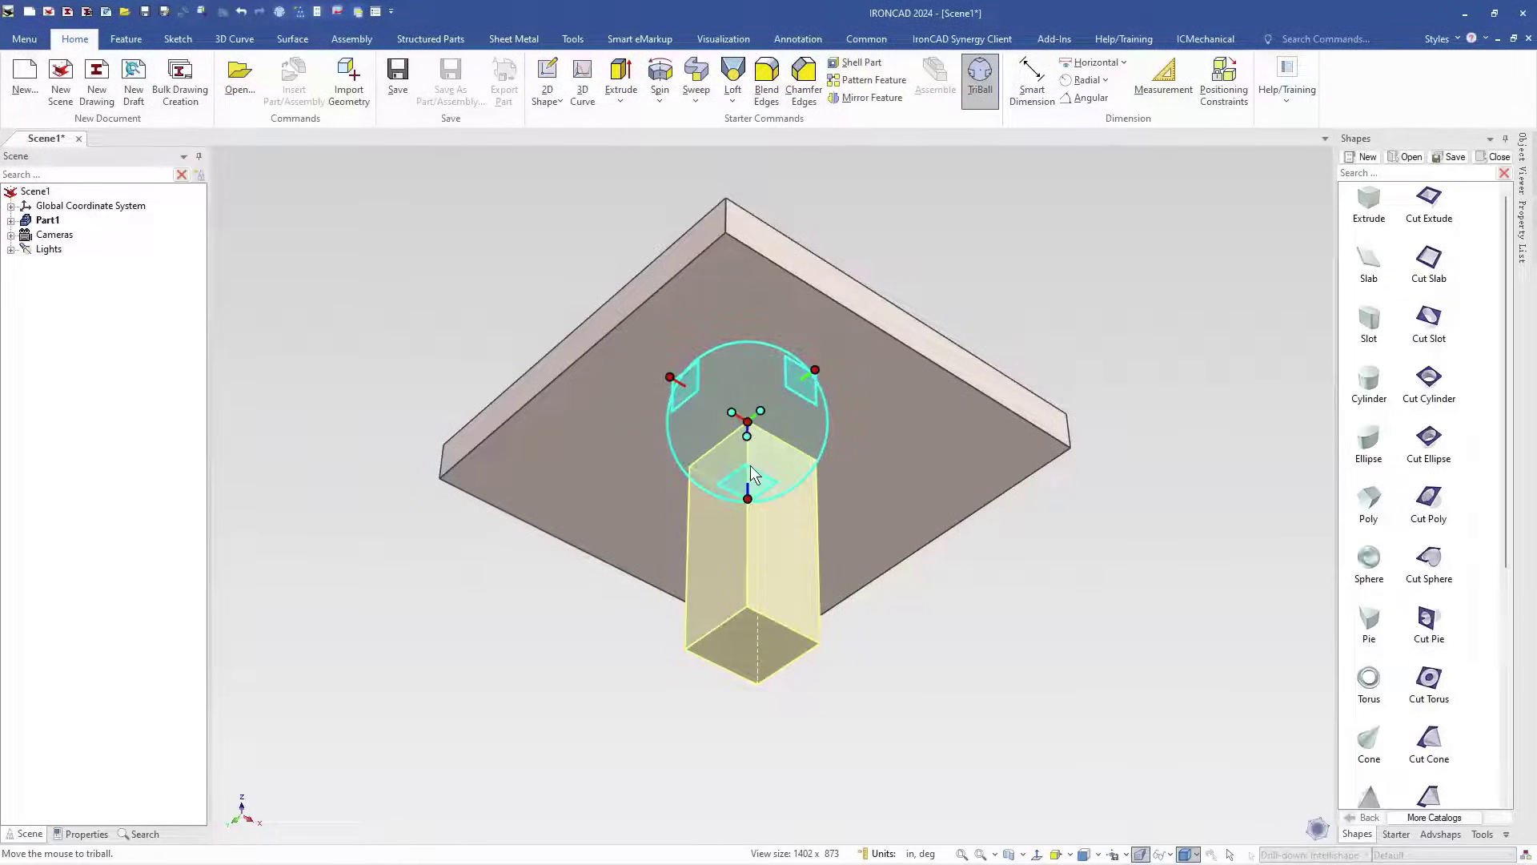
left_click_drag(742, 481, 747, 381)
key("F10")
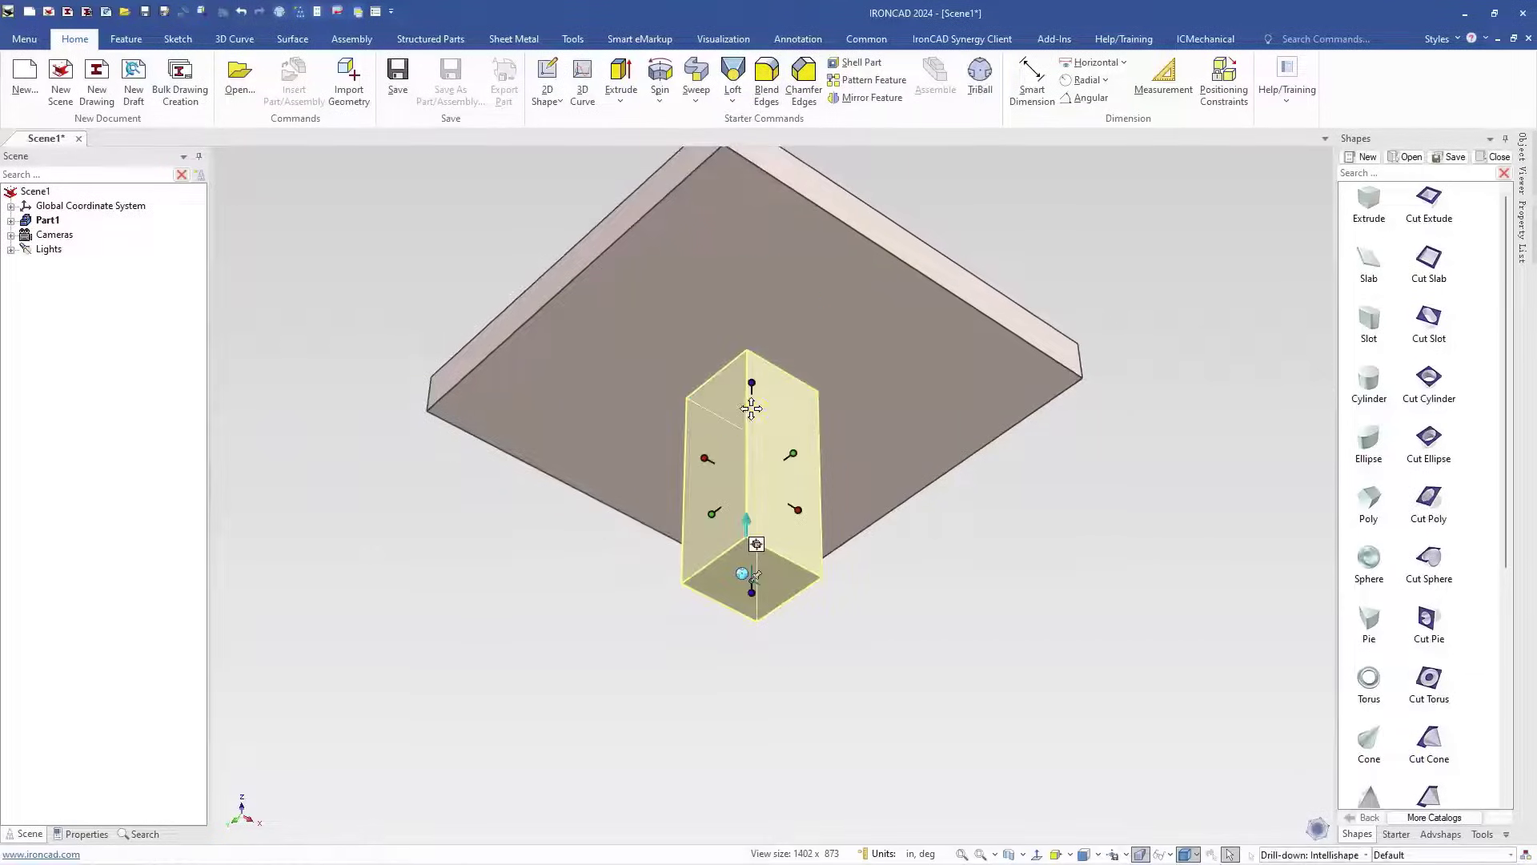
middle_click_drag(957, 522, 735, 458)
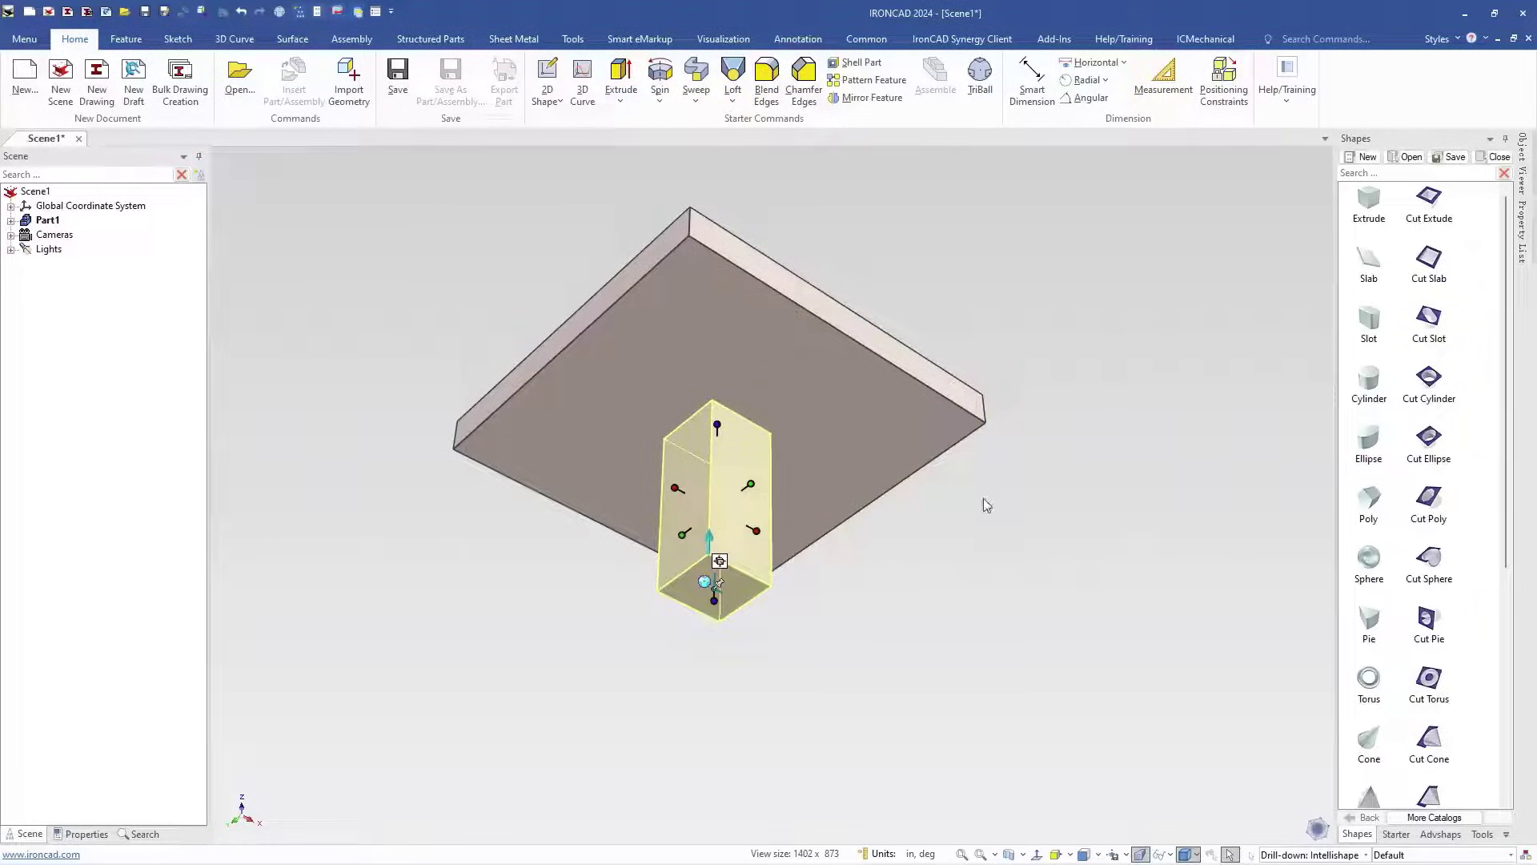
left_click(877, 573)
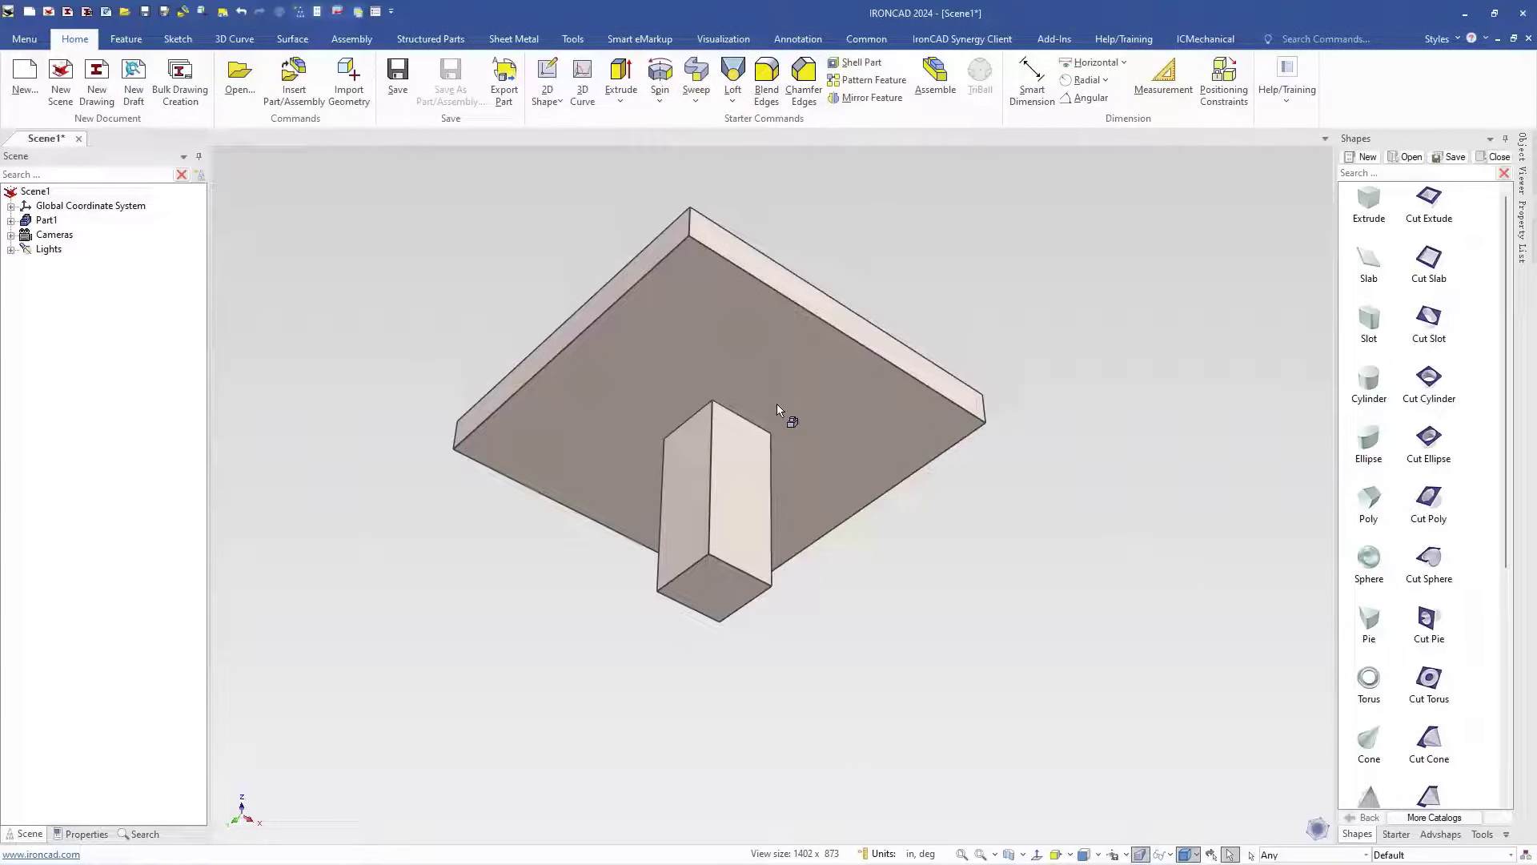
left_click(753, 400)
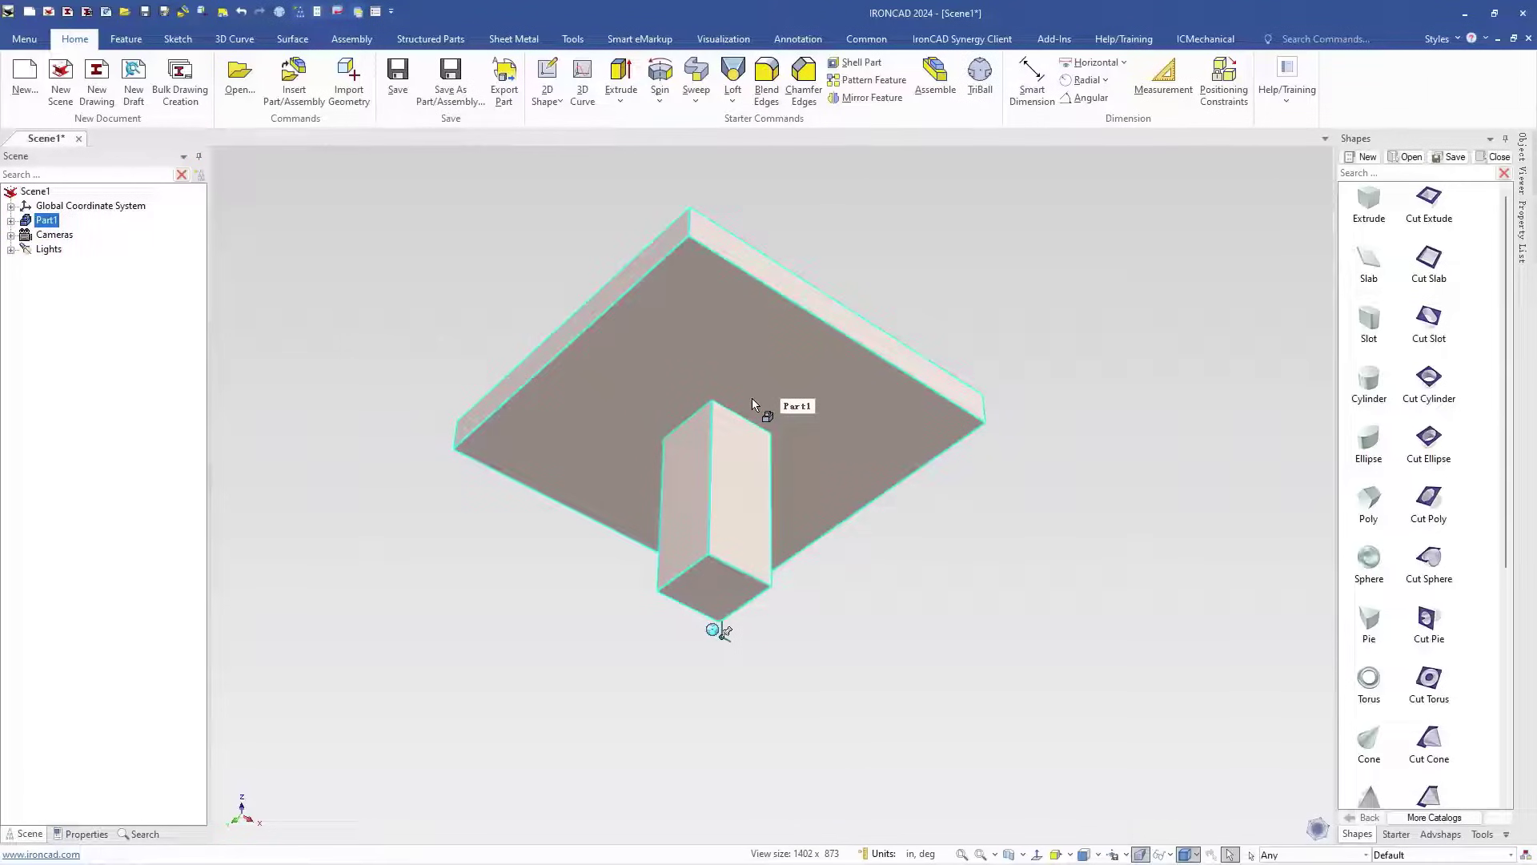
- Set the tabletop slab's anchor to Drag Along Surfaces
left_click(752, 397)
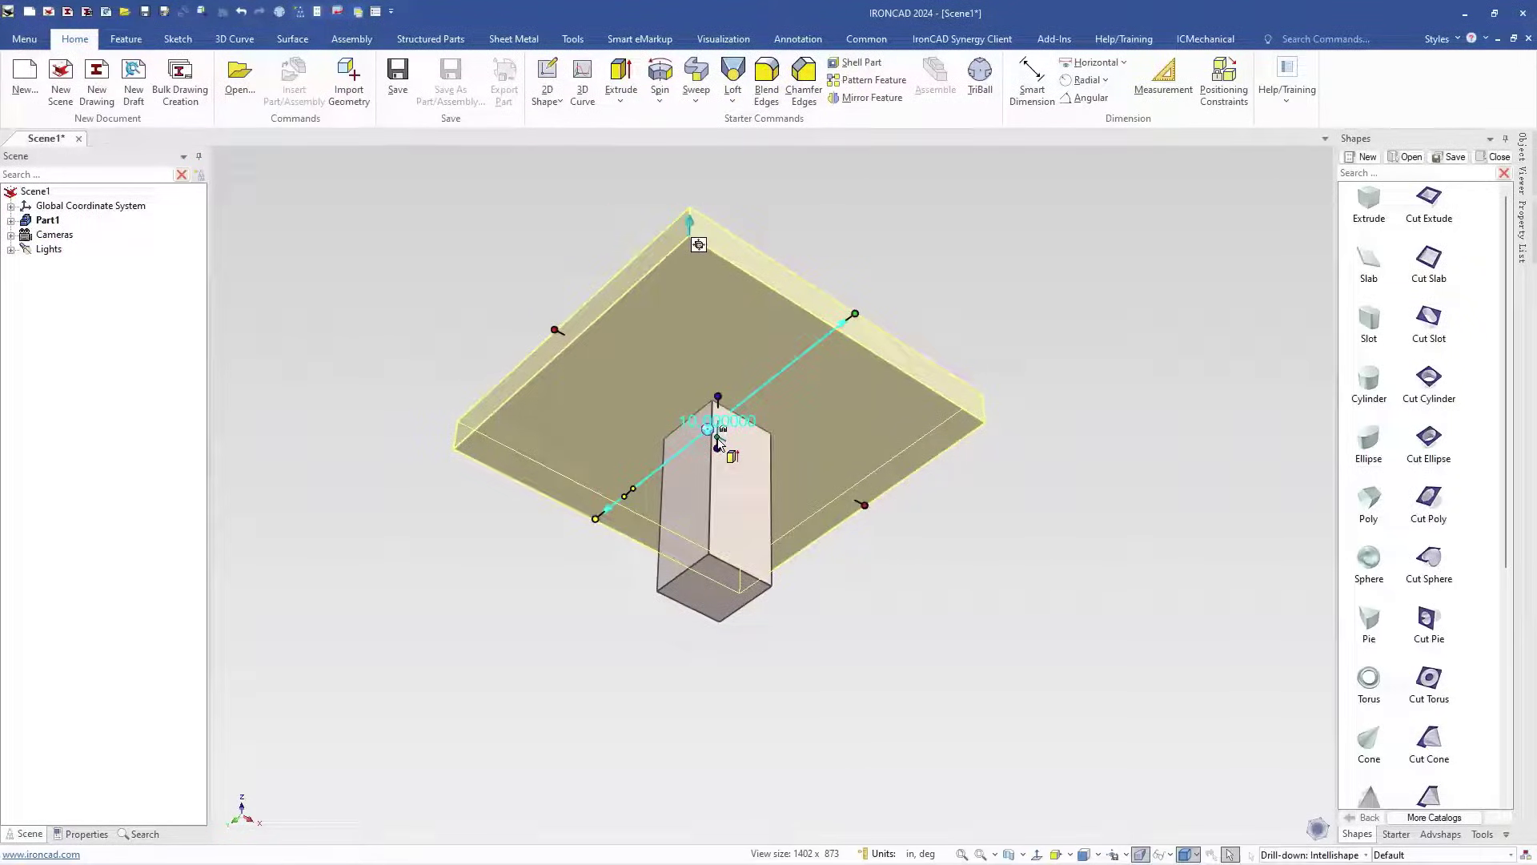
right_click(718, 440)
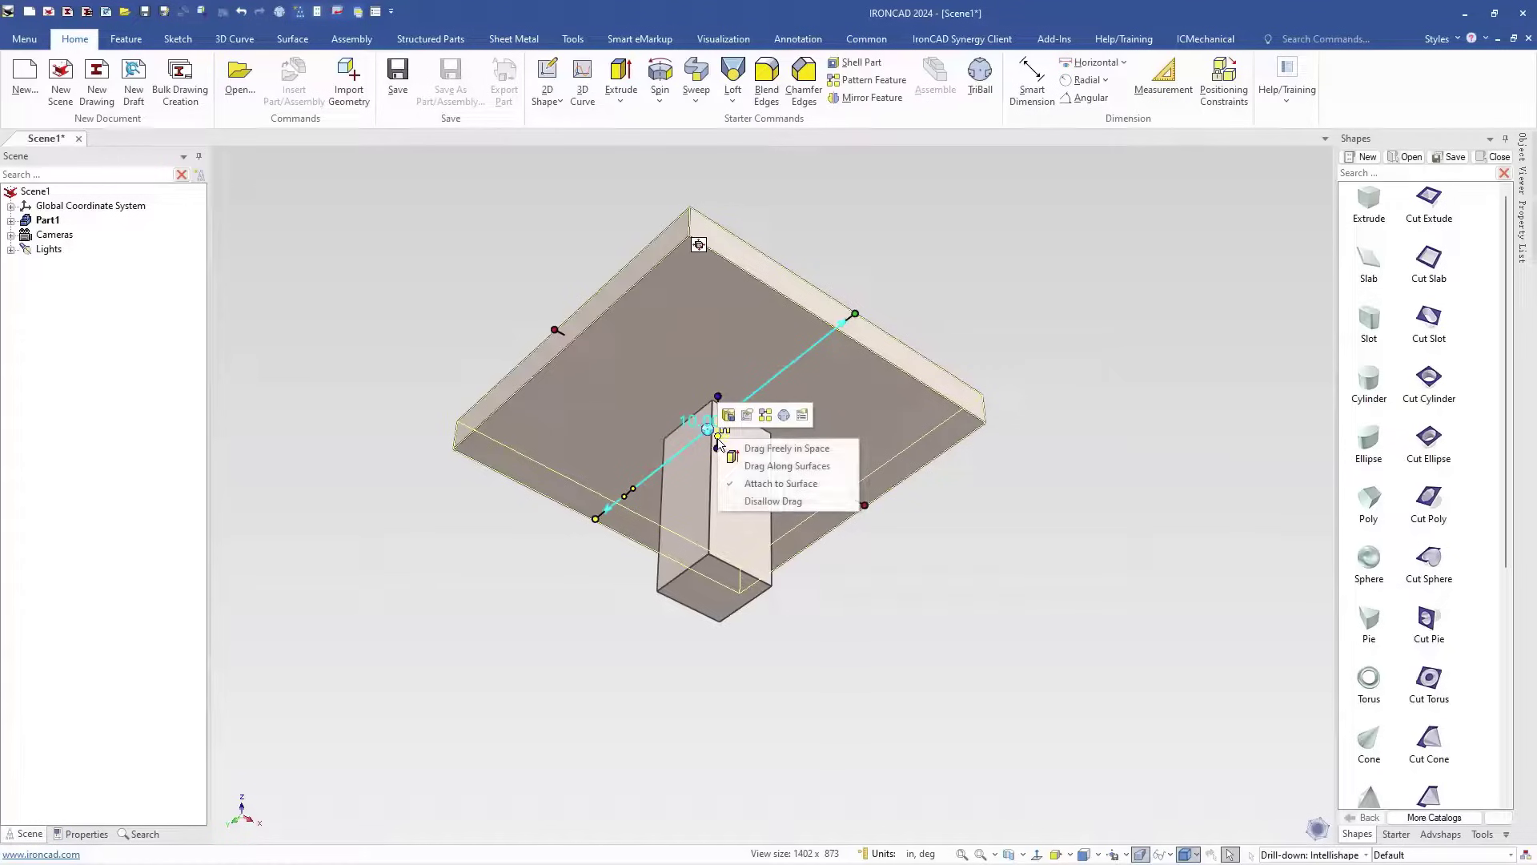
left_click(767, 466)
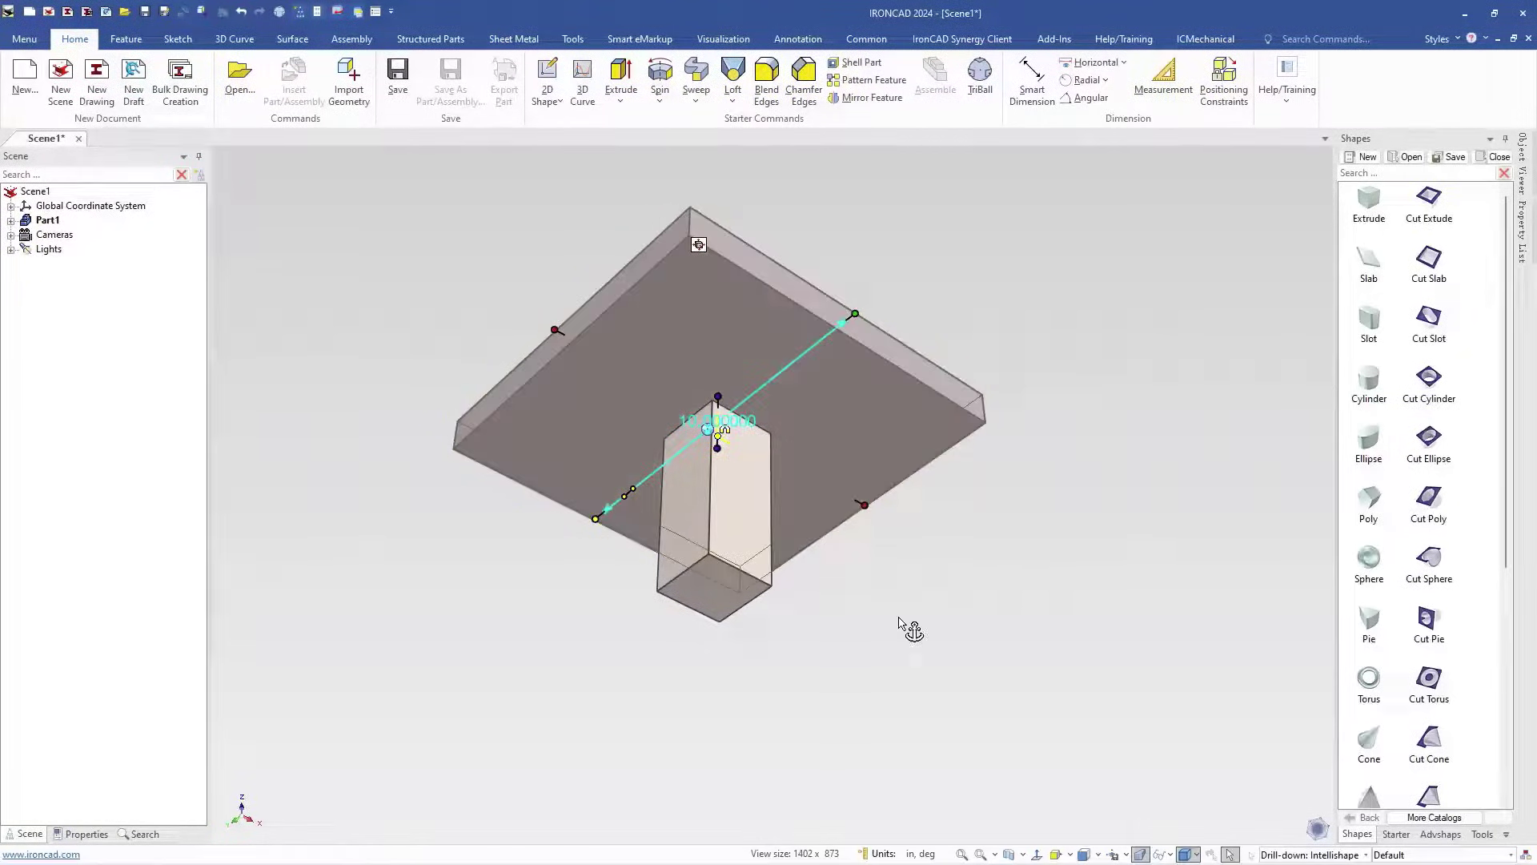
left_click(879, 590)
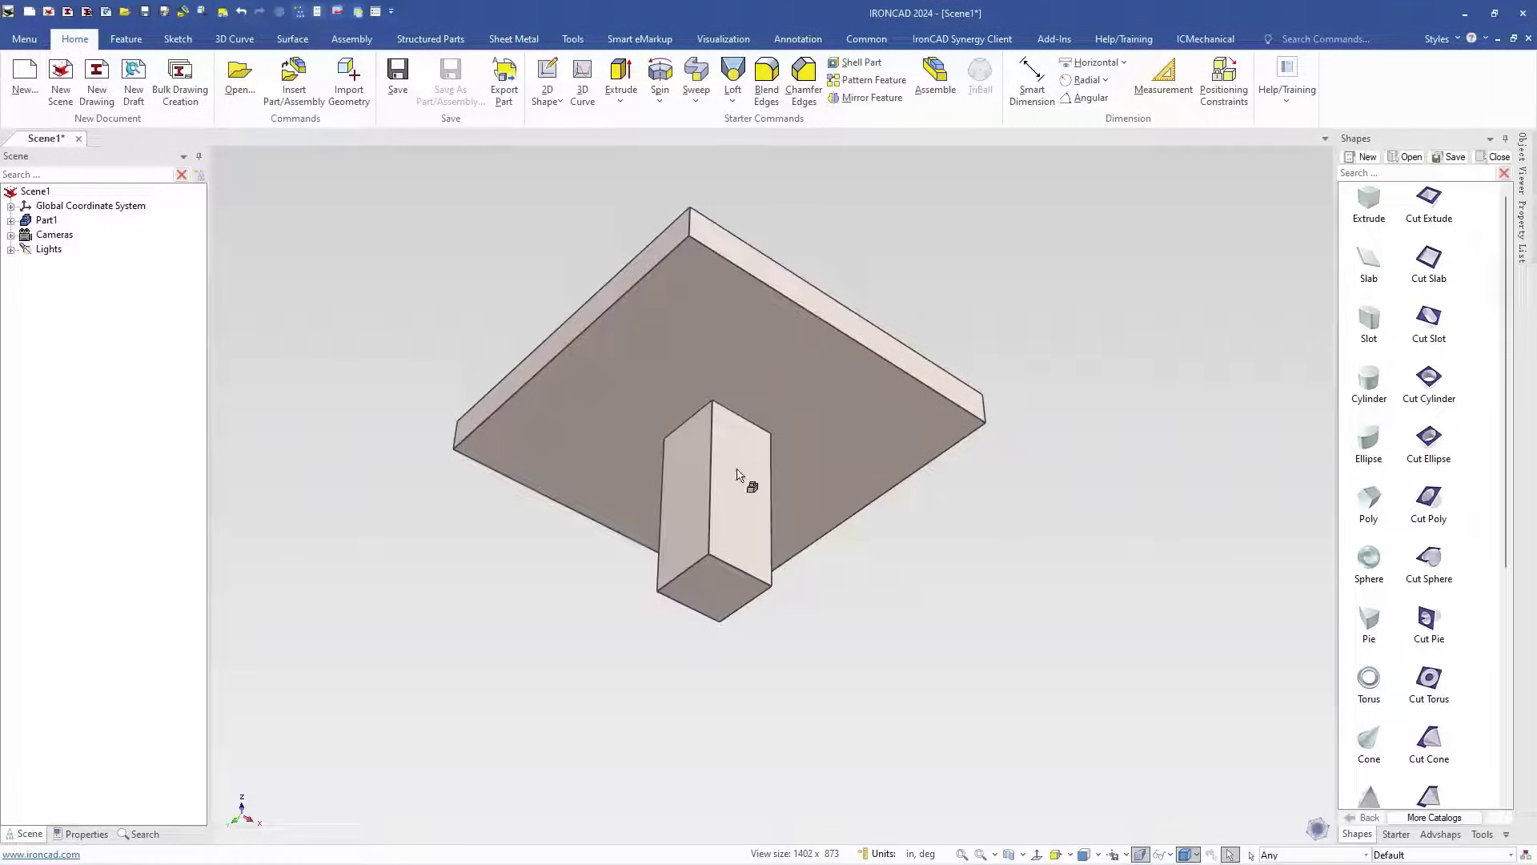
- Slide the leg block toward a tabletop corner with the TriBall (F10), then view from below
left_click(717, 450)
left_click(720, 455)
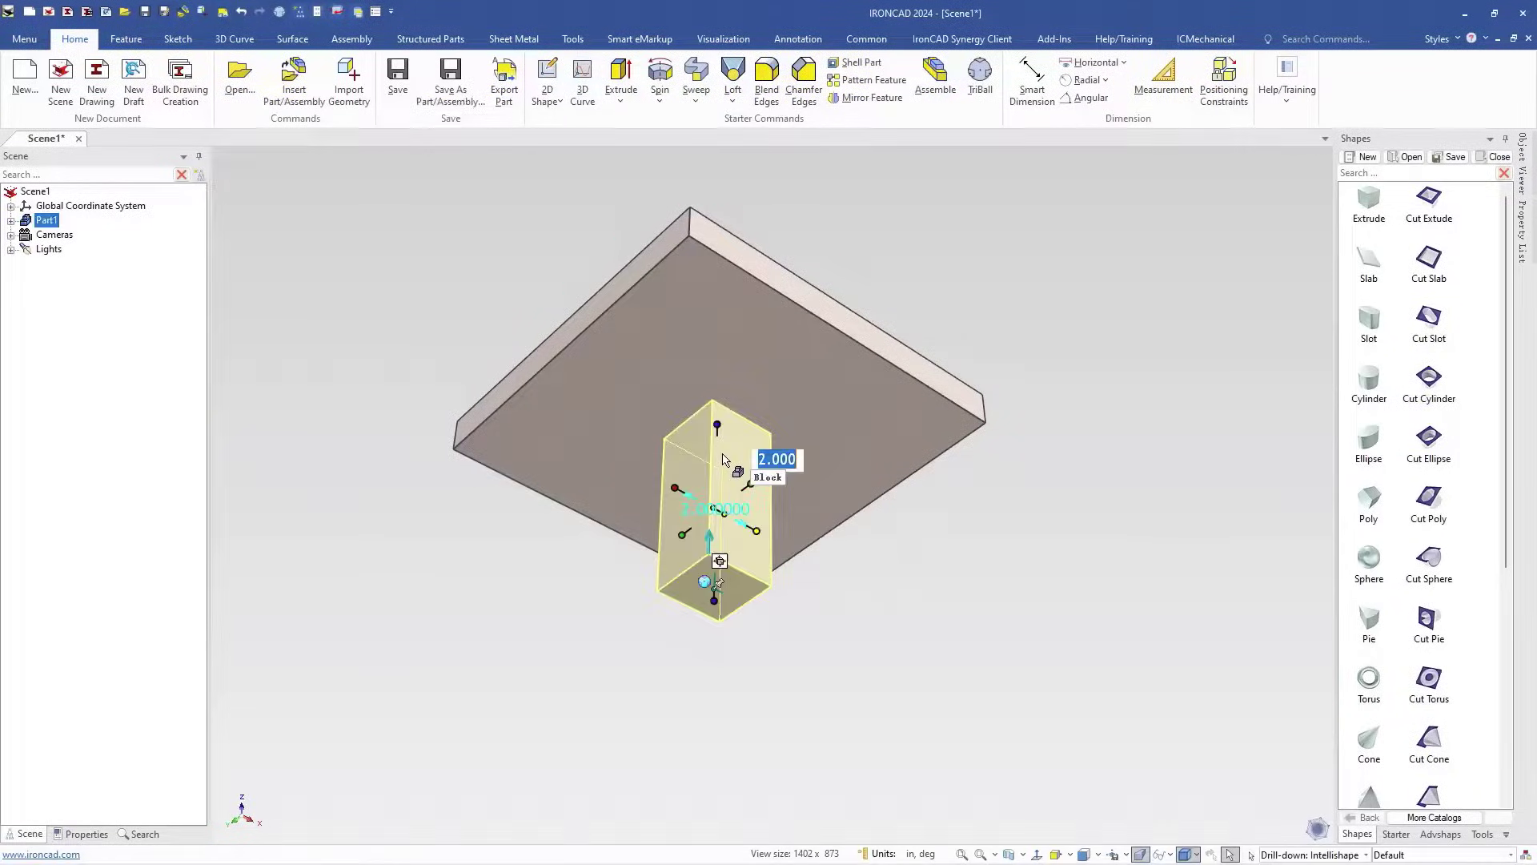
key("F10")
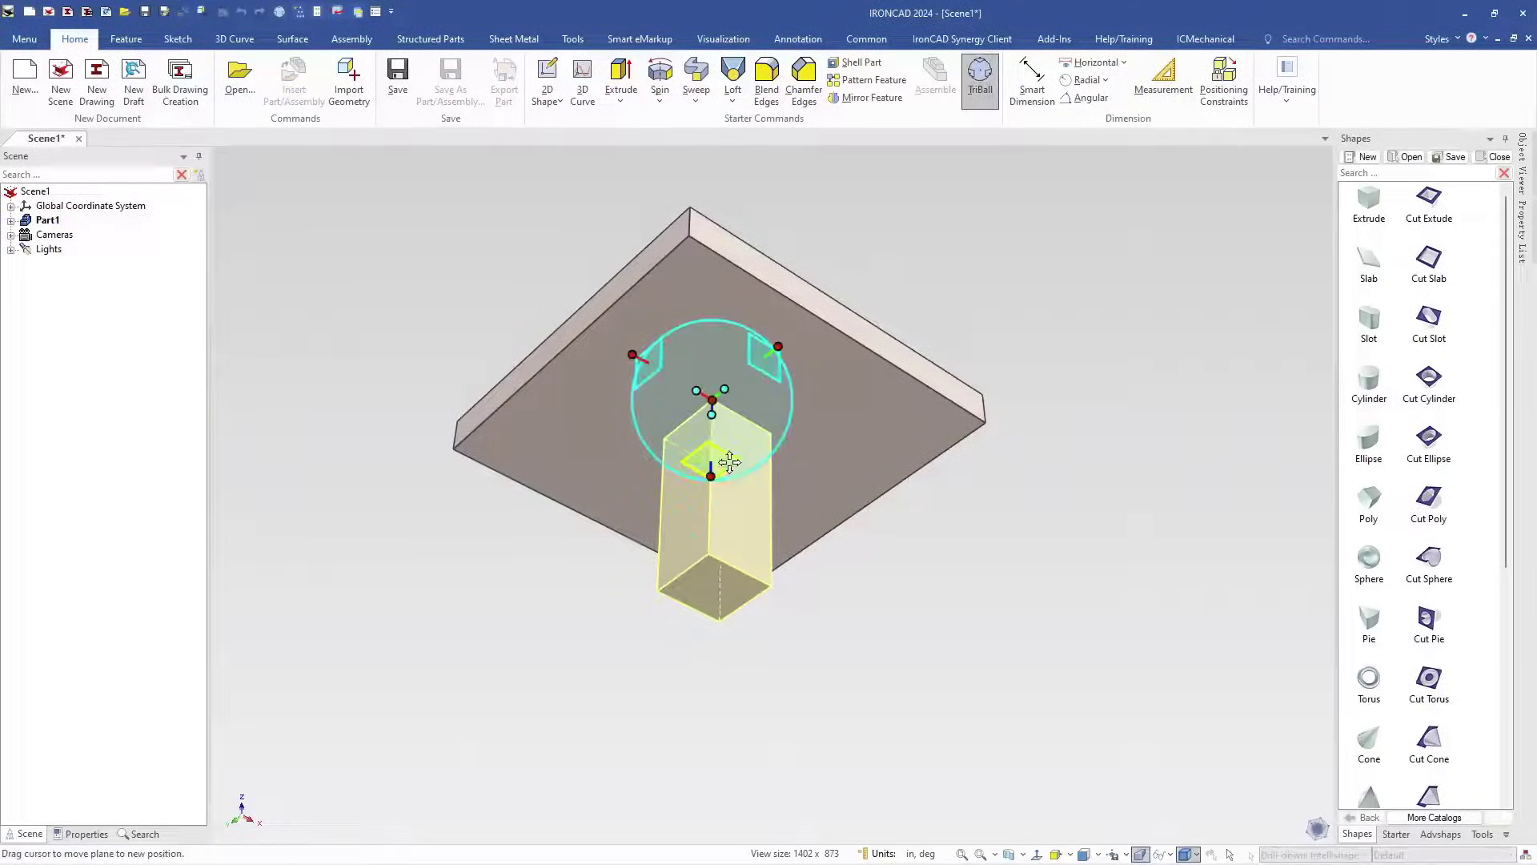
left_click_drag(717, 457, 707, 435)
key("F10")
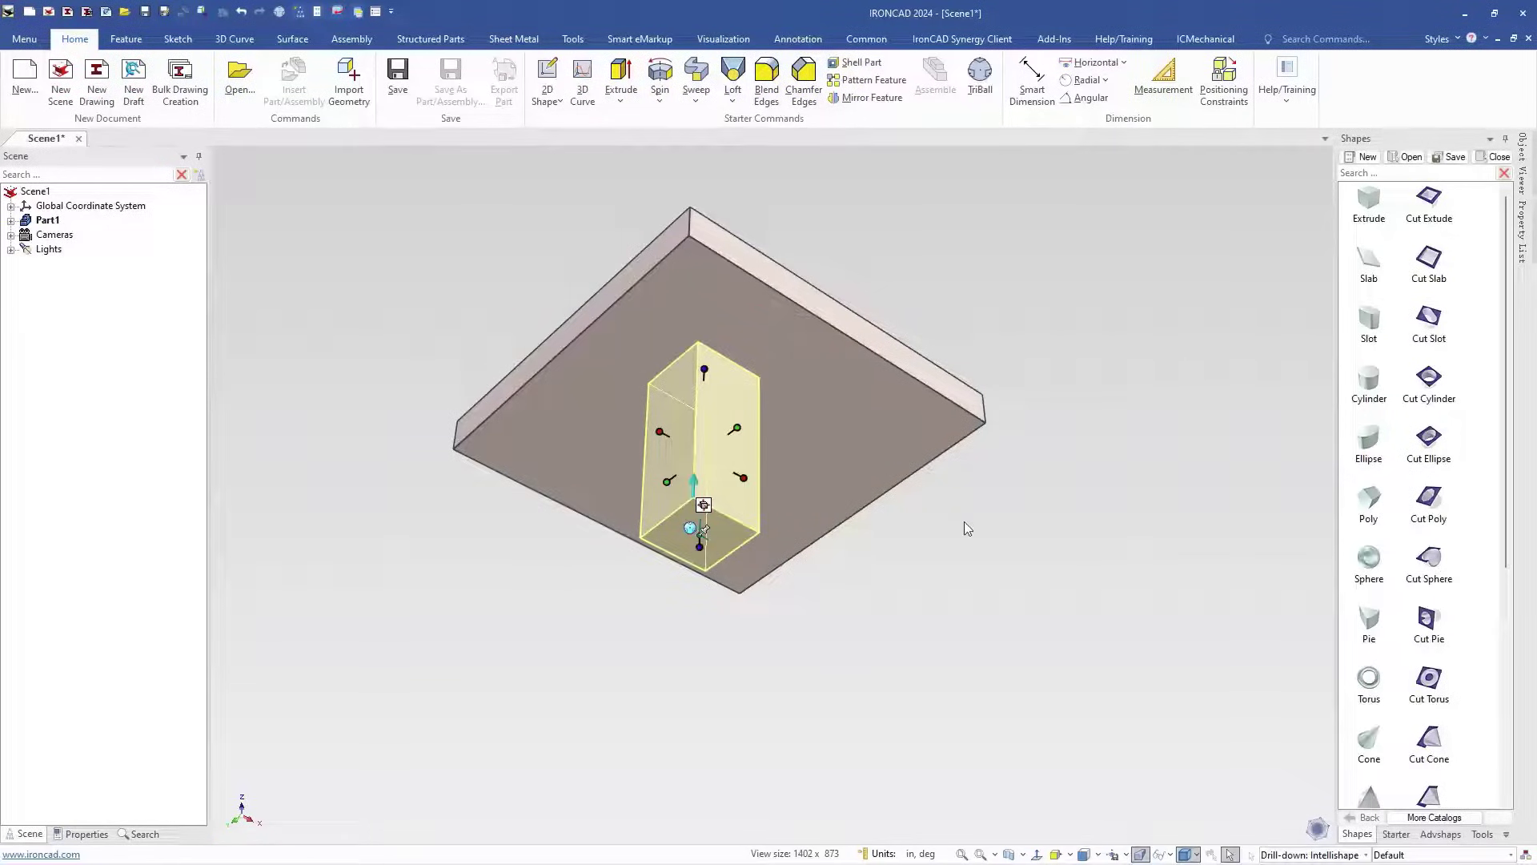
middle_click_drag(1012, 471, 1036, 501)
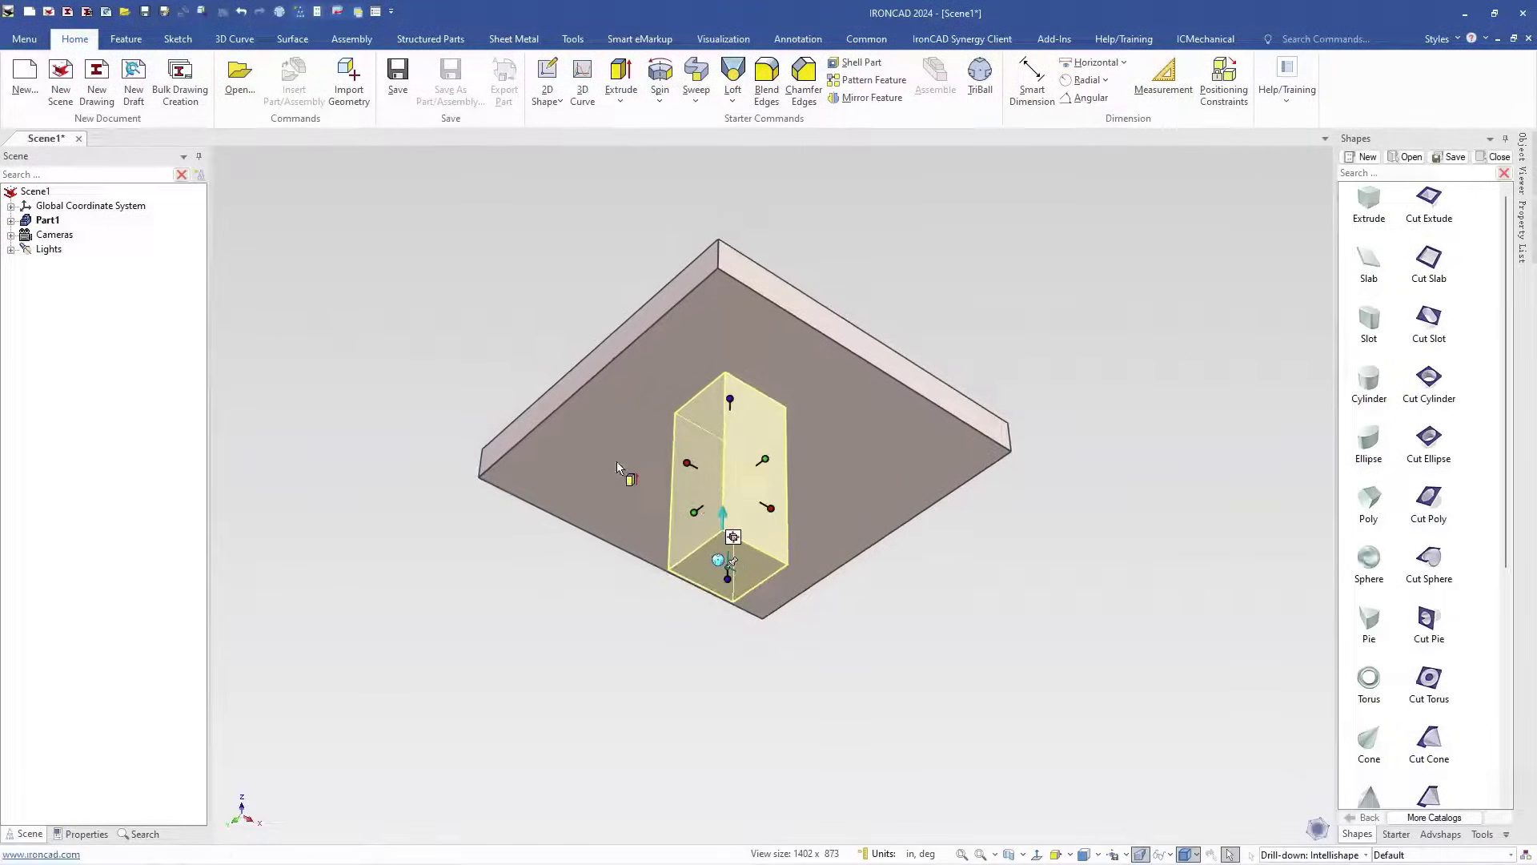
middle_click_drag(616, 460, 622, 449)
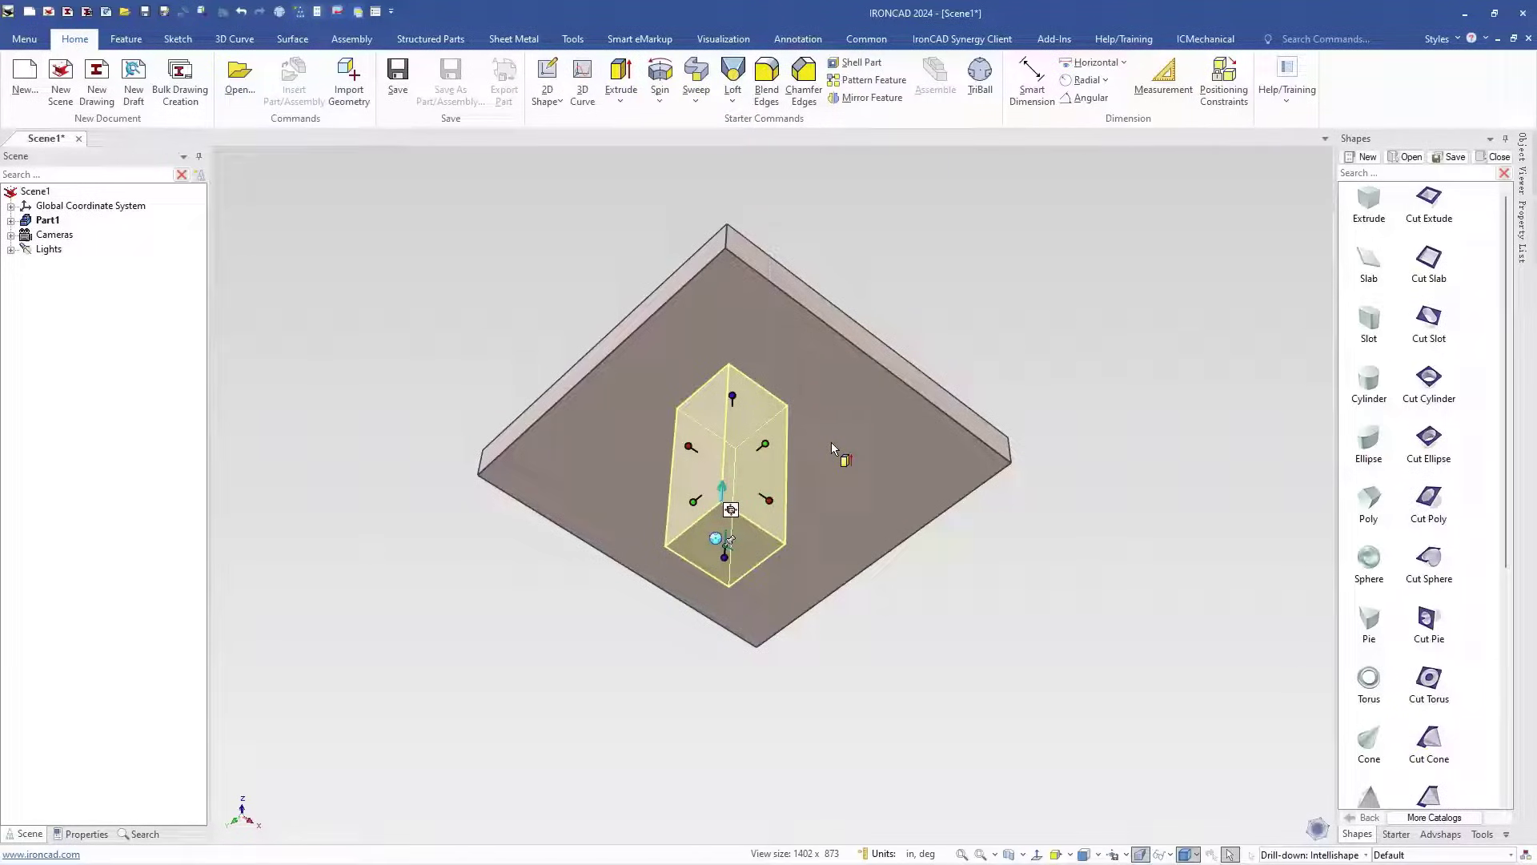
- Blend the leg's long vertical edges with a 0.5 radius
left_click(728, 441)
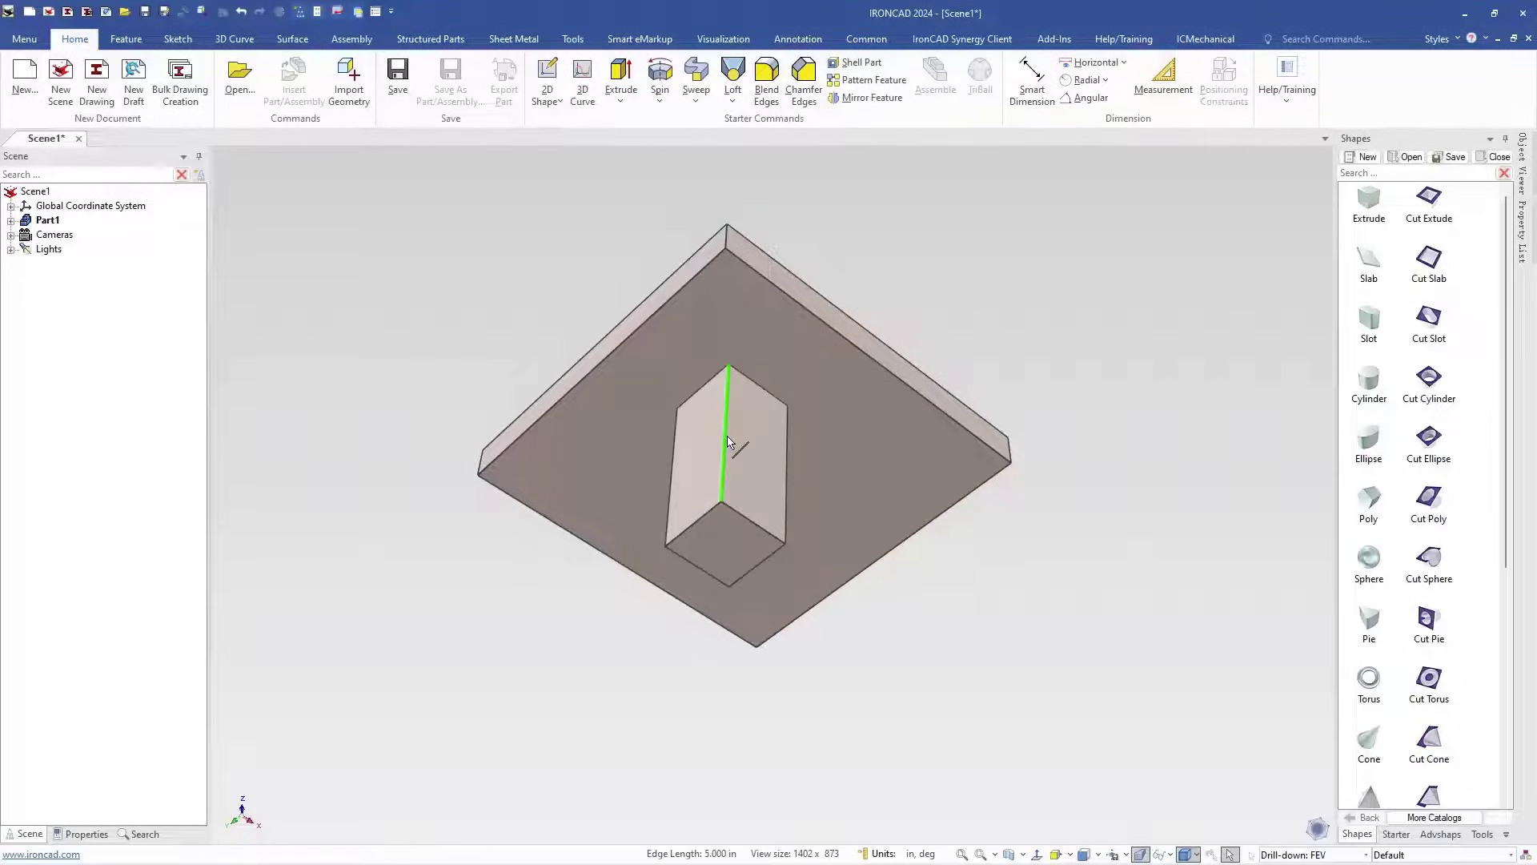
left_click(672, 473, "shift")
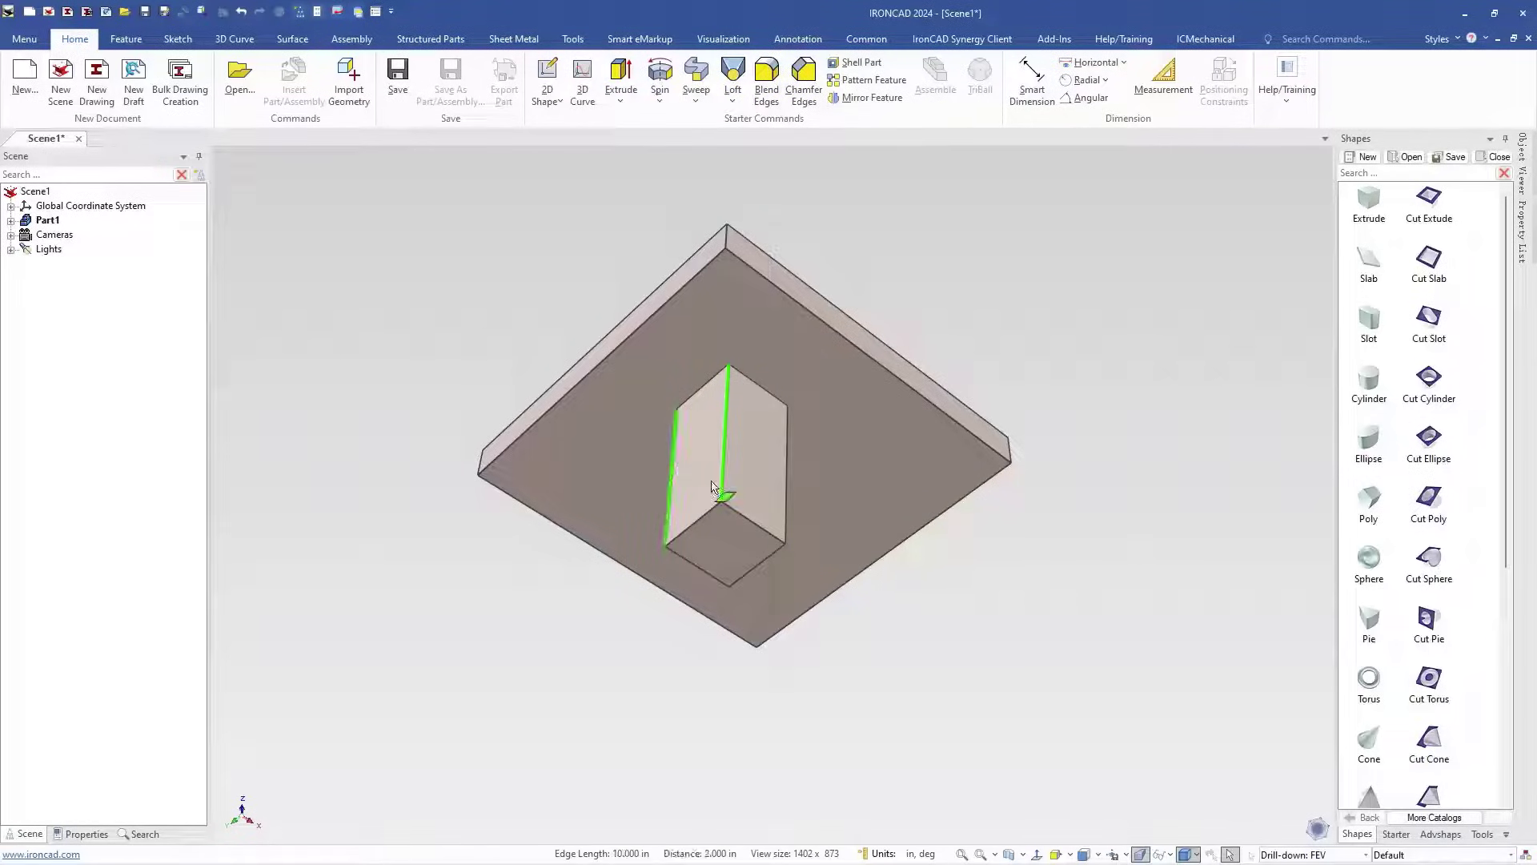
left_click(789, 504, "shift")
middle_click_drag(789, 504, 707, 449)
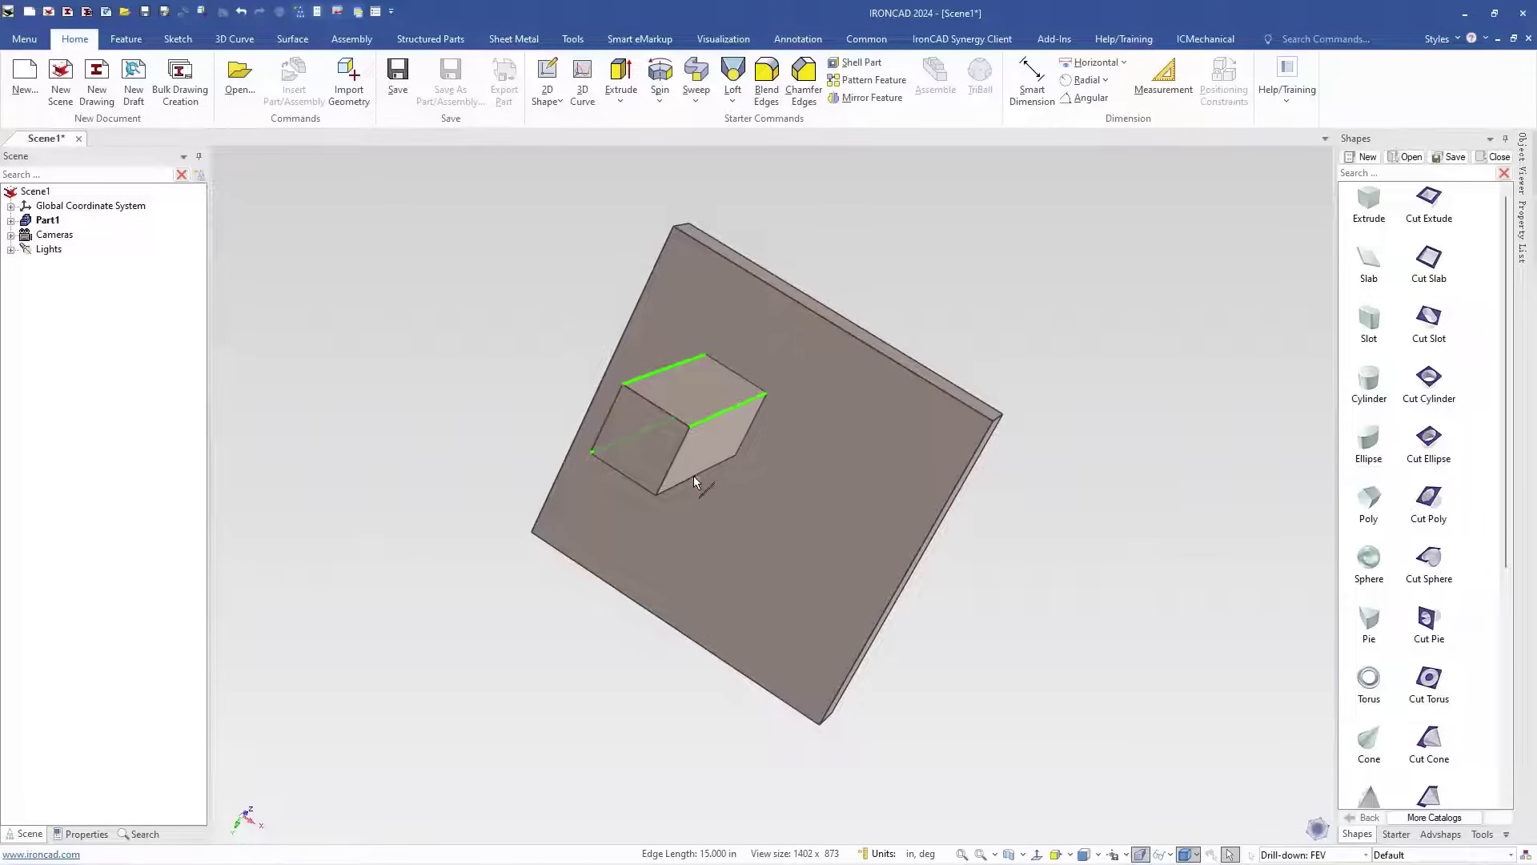
right_click(693, 474)
left_click(739, 488)
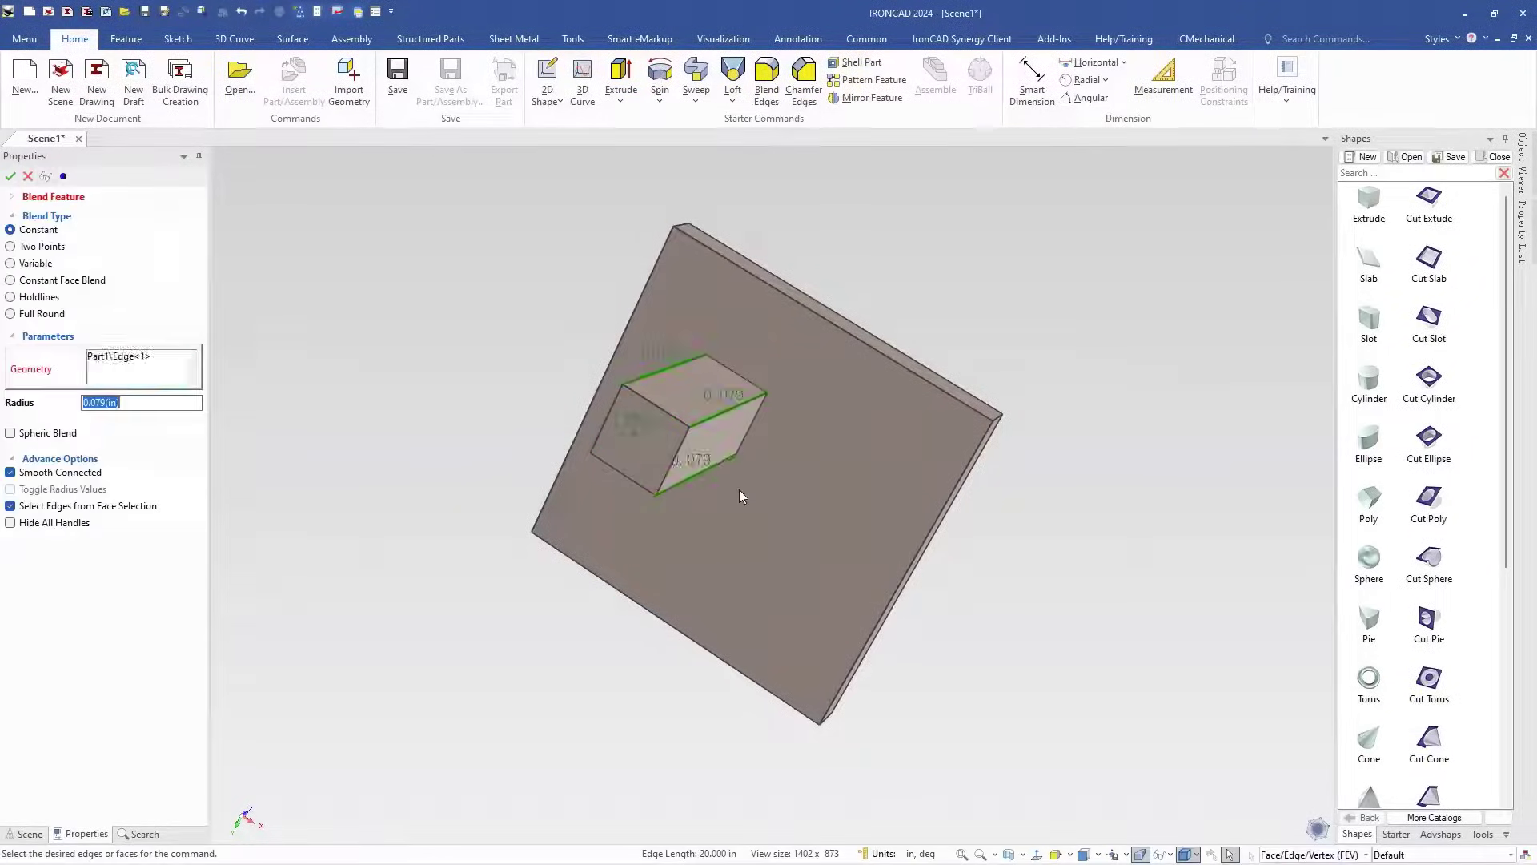
type("0.5")
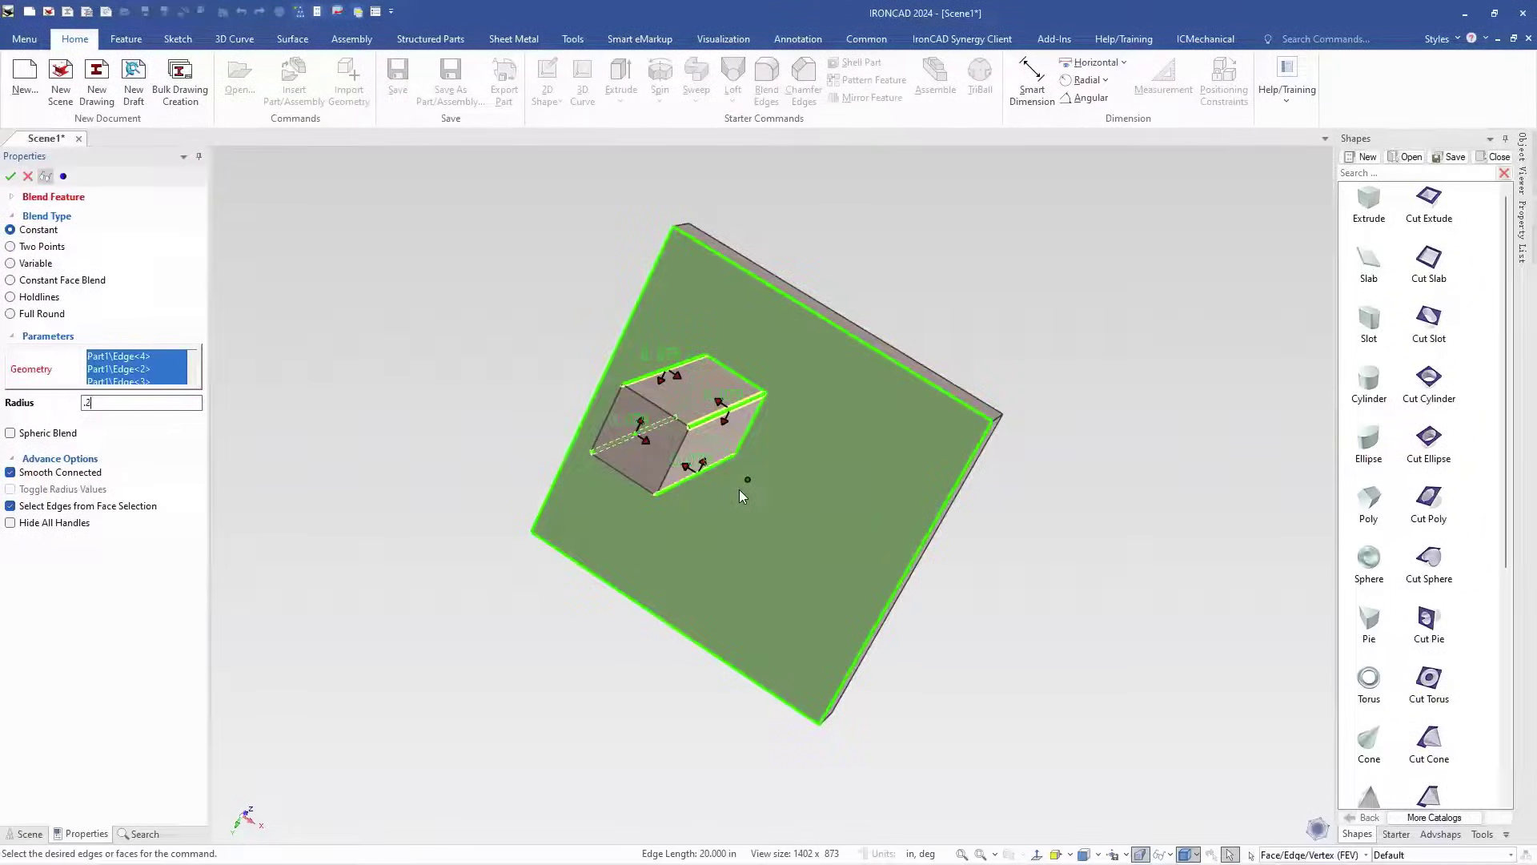
key("Return")
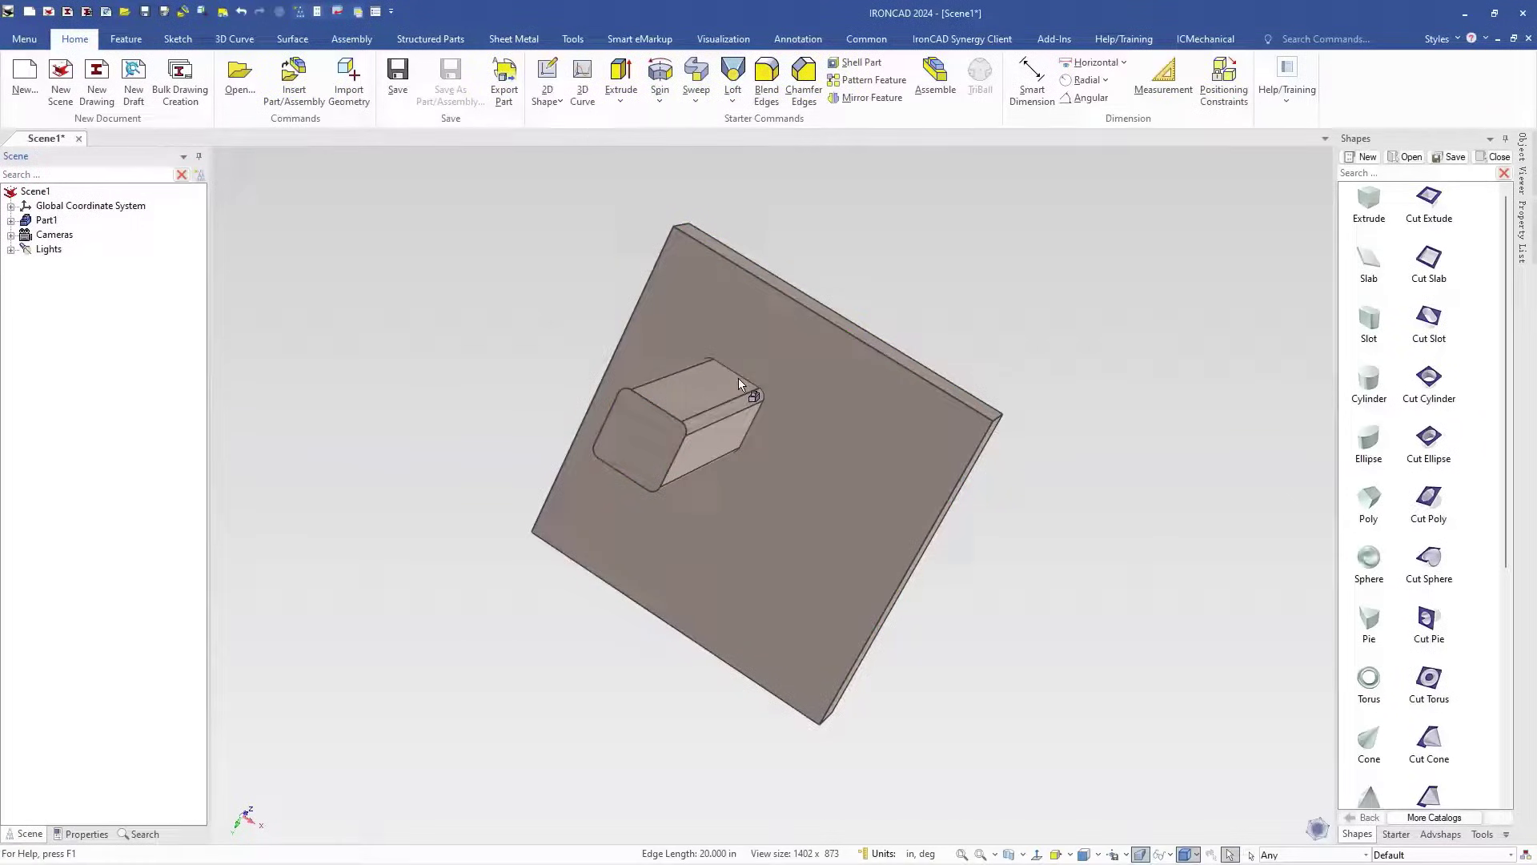
middle_click_drag(695, 315, 704, 412)
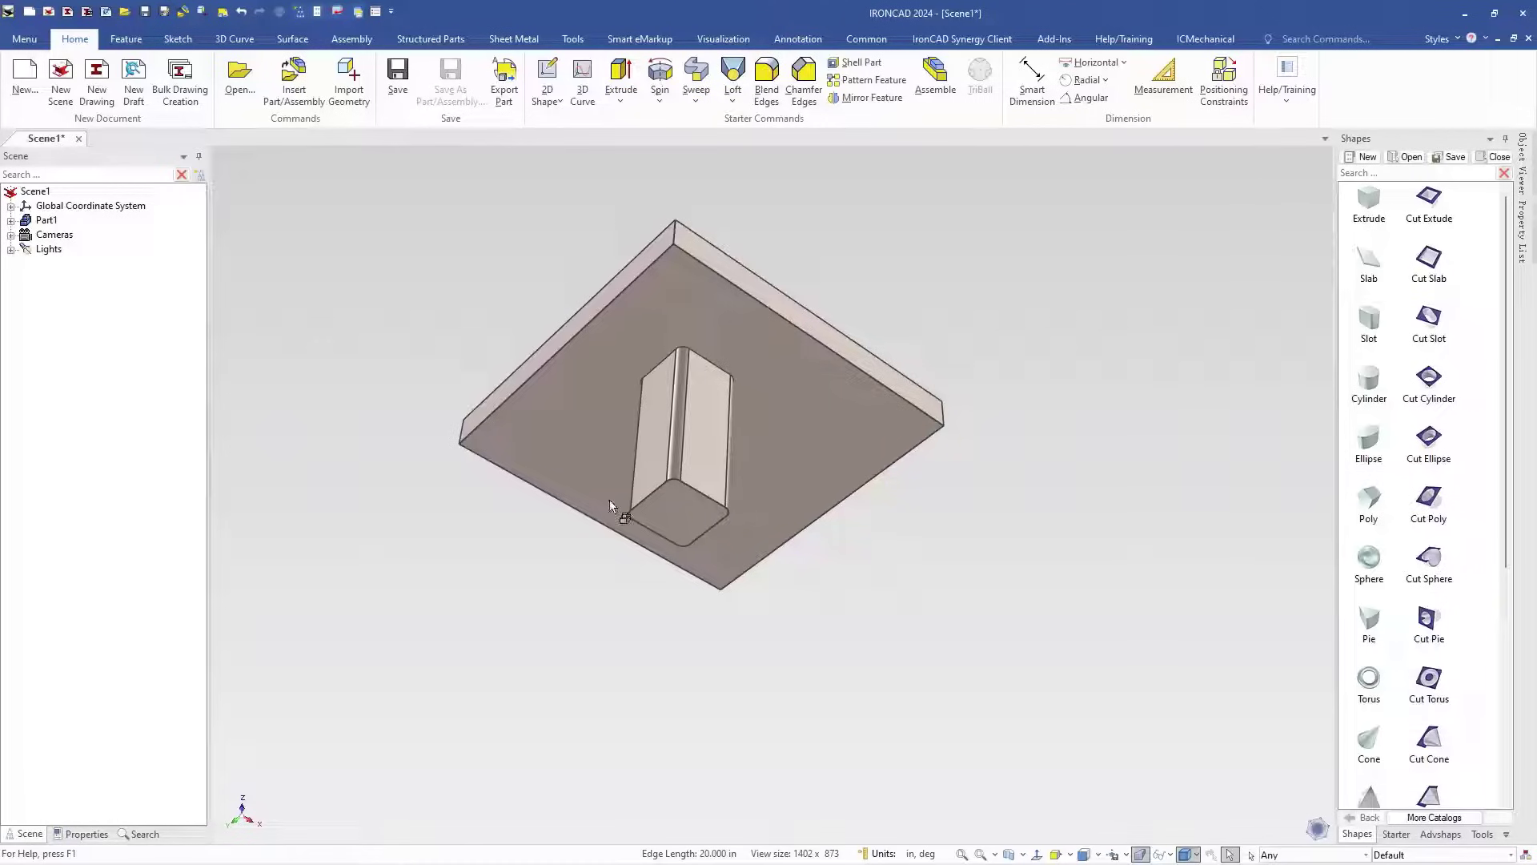
- Drag the rounded leg block with the TriBall to the plate's back corner
left_click(701, 450)
left_click(701, 450)
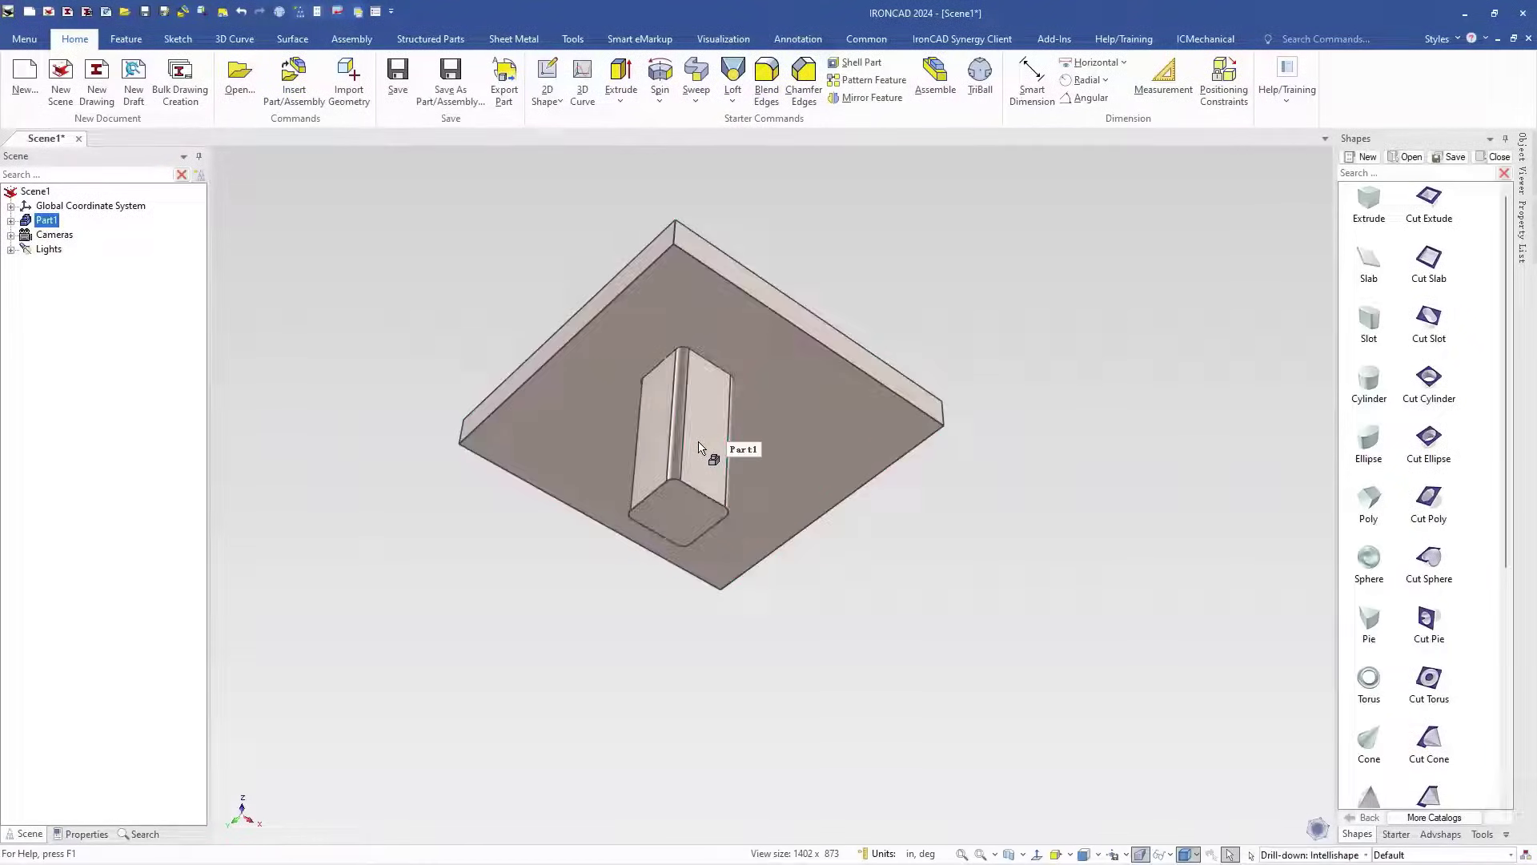
key("F10")
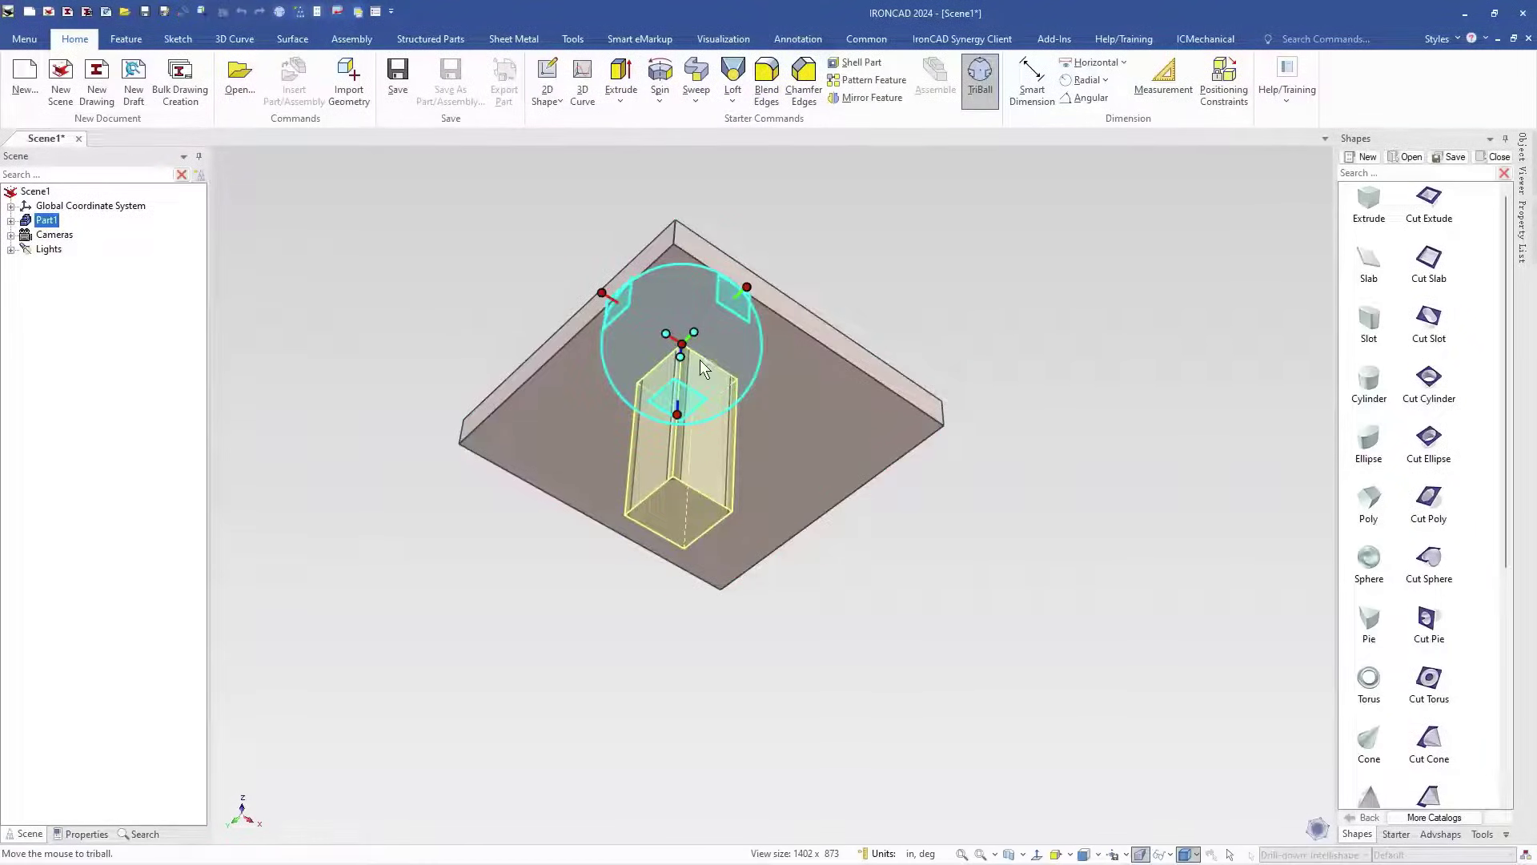
left_click_drag(686, 338, 684, 244)
key("F10")
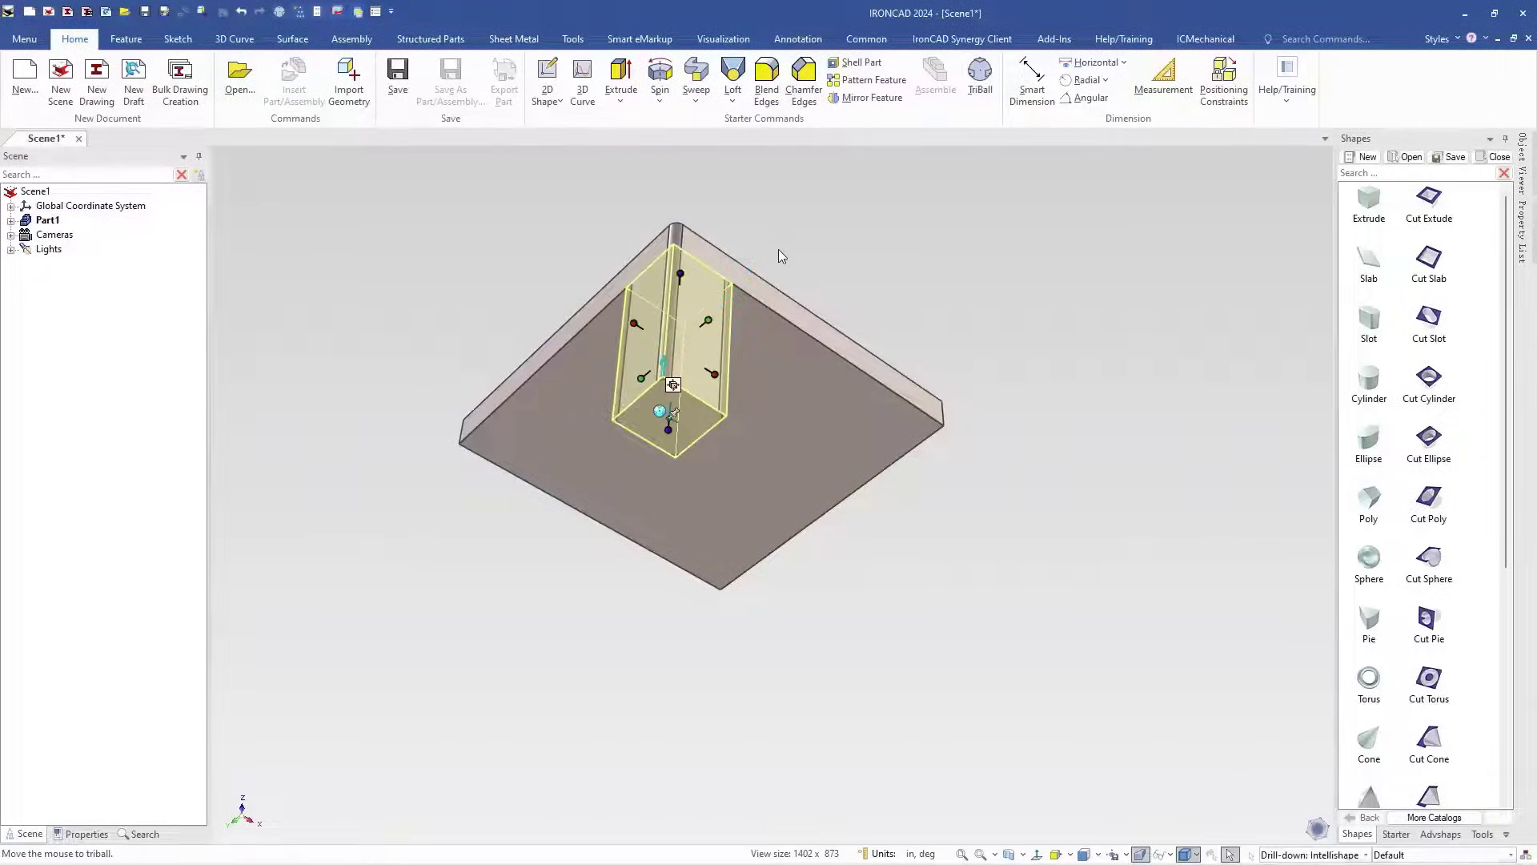
left_click(778, 249)
middle_click_drag(658, 239, 781, 449)
scroll(785, 481, "up", 3)
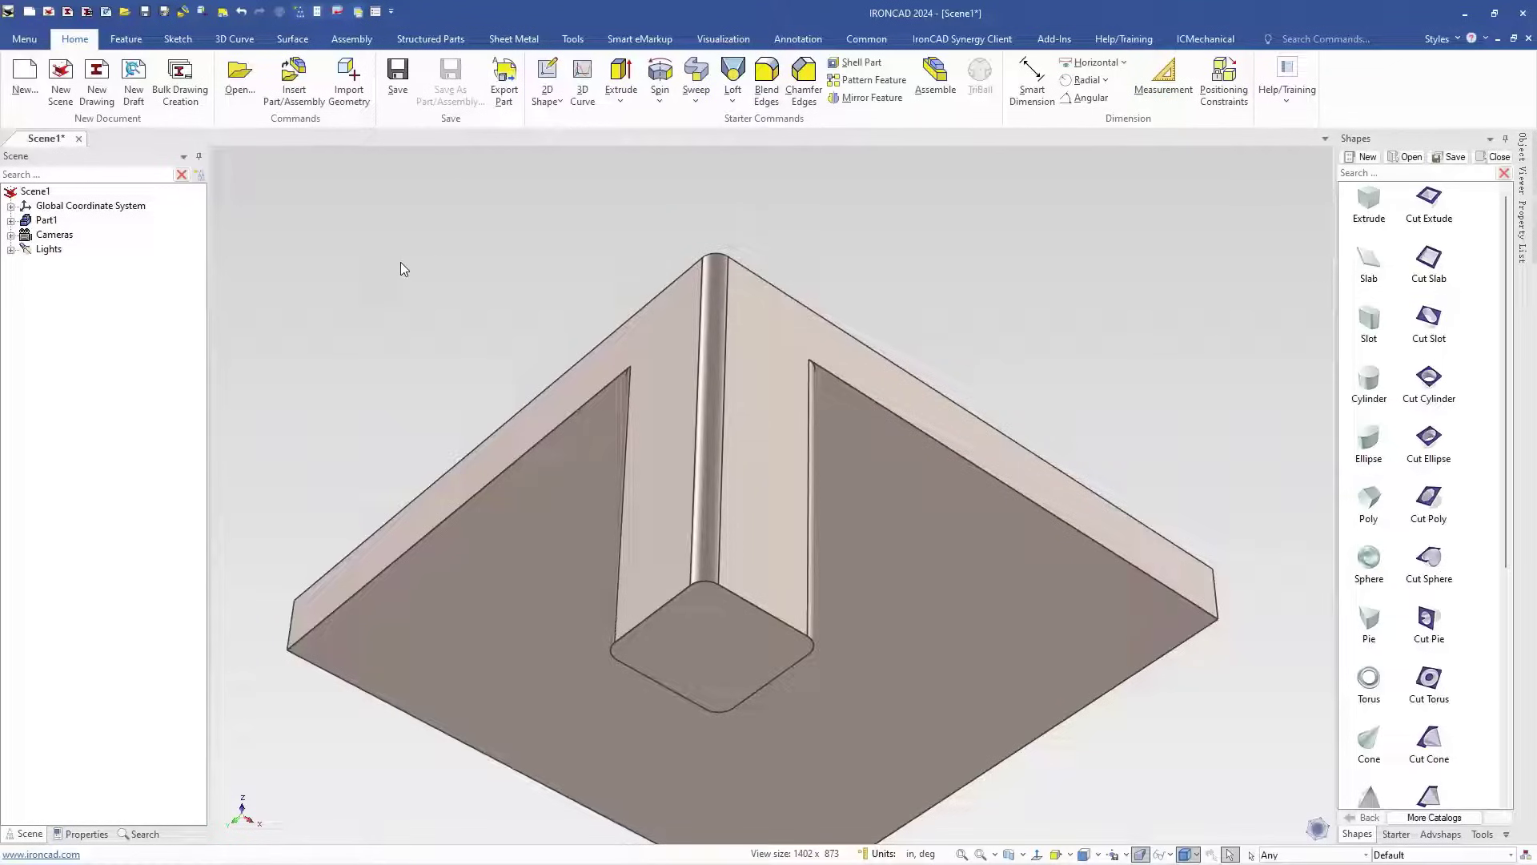
- Expand Part1 in the Scene tree and select the Slab, Block and Blend1 features
left_click(11, 221)
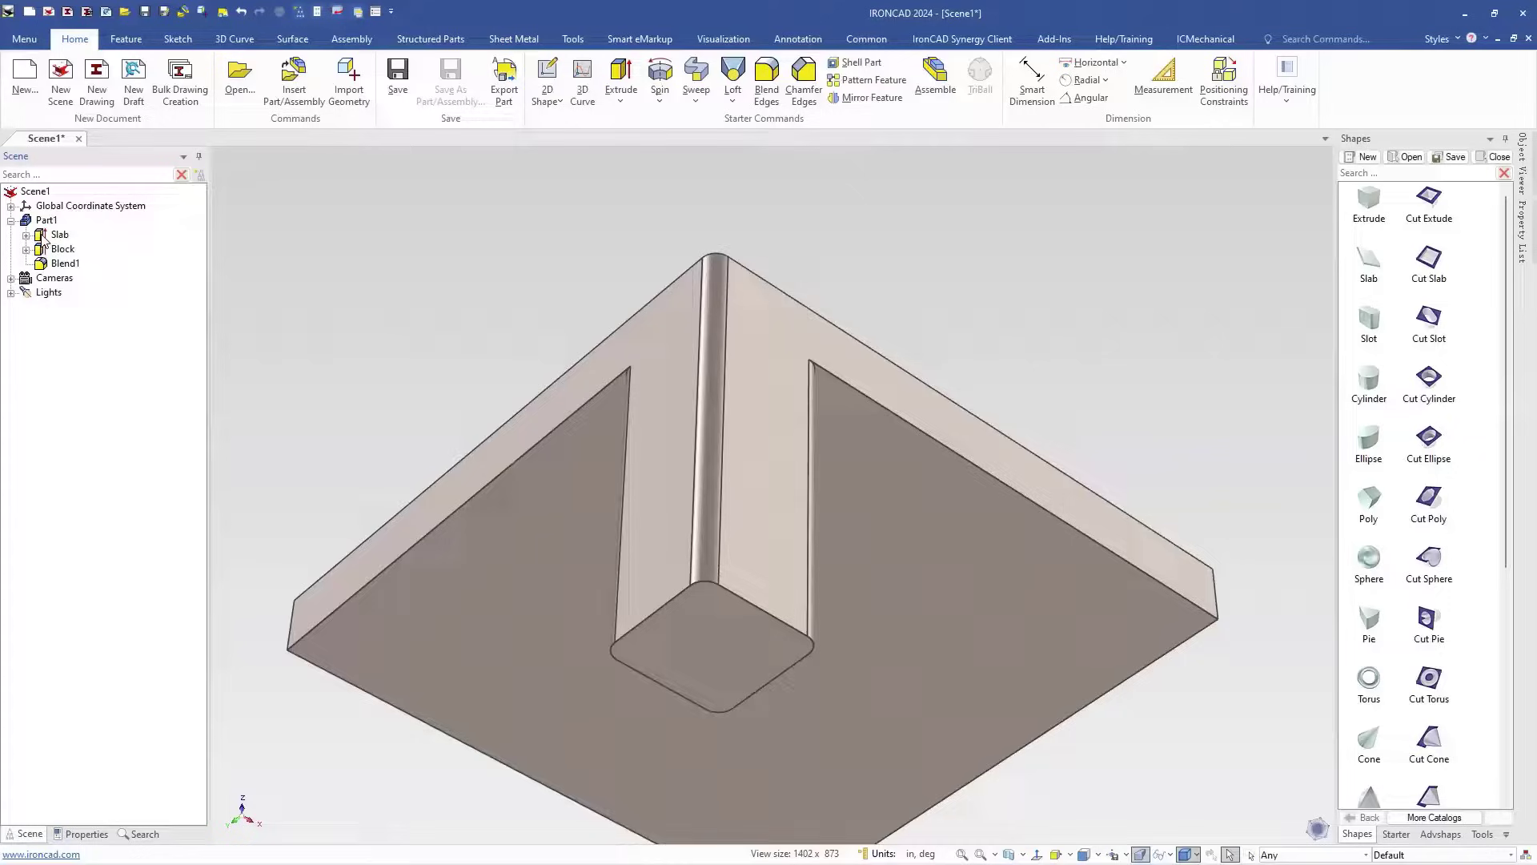
left_click(58, 234)
left_click(42, 249)
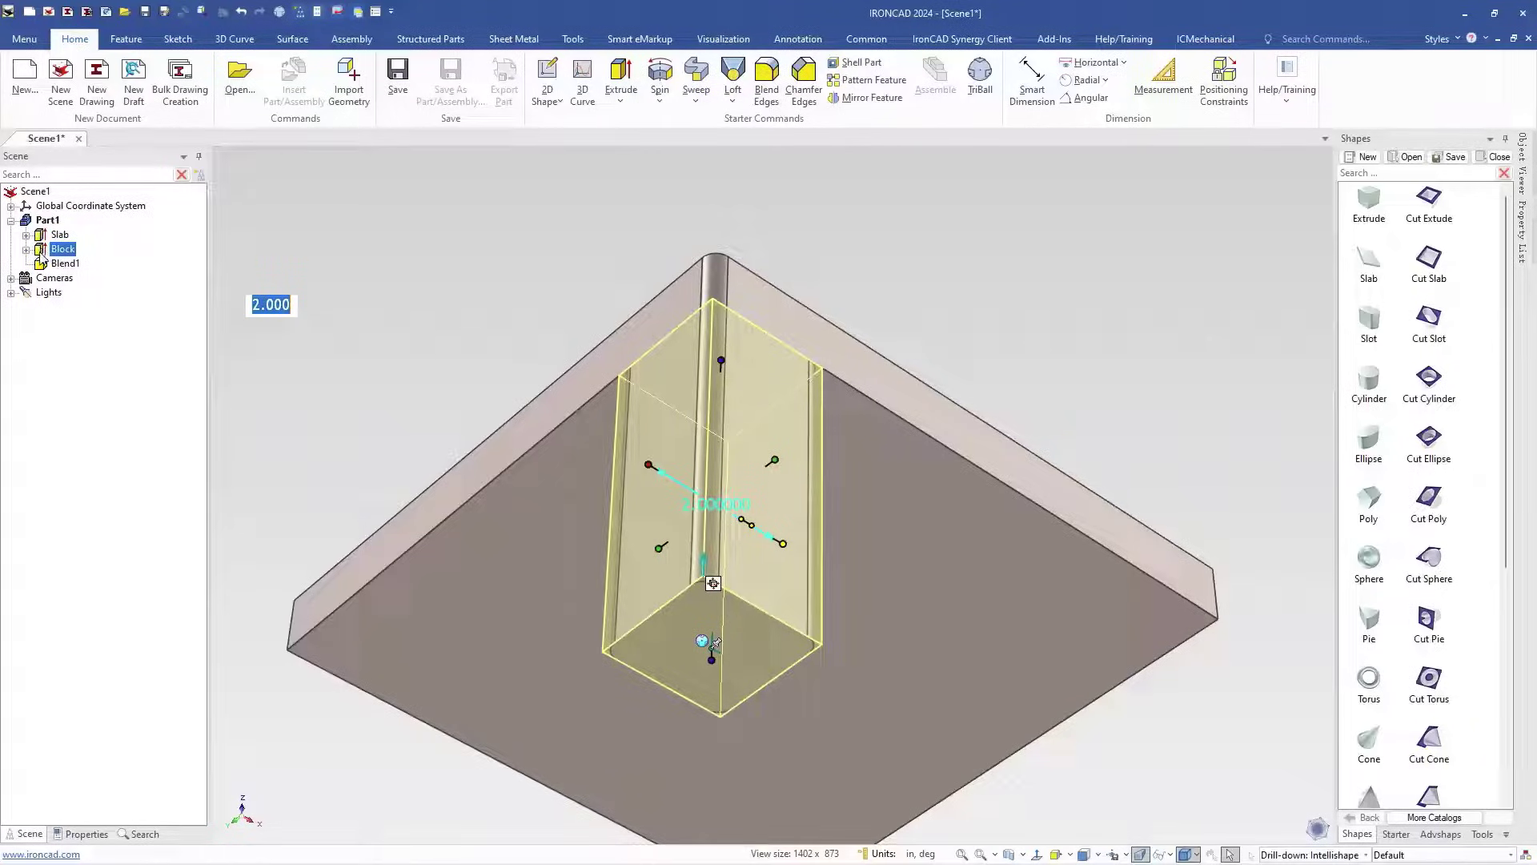
left_click(45, 263)
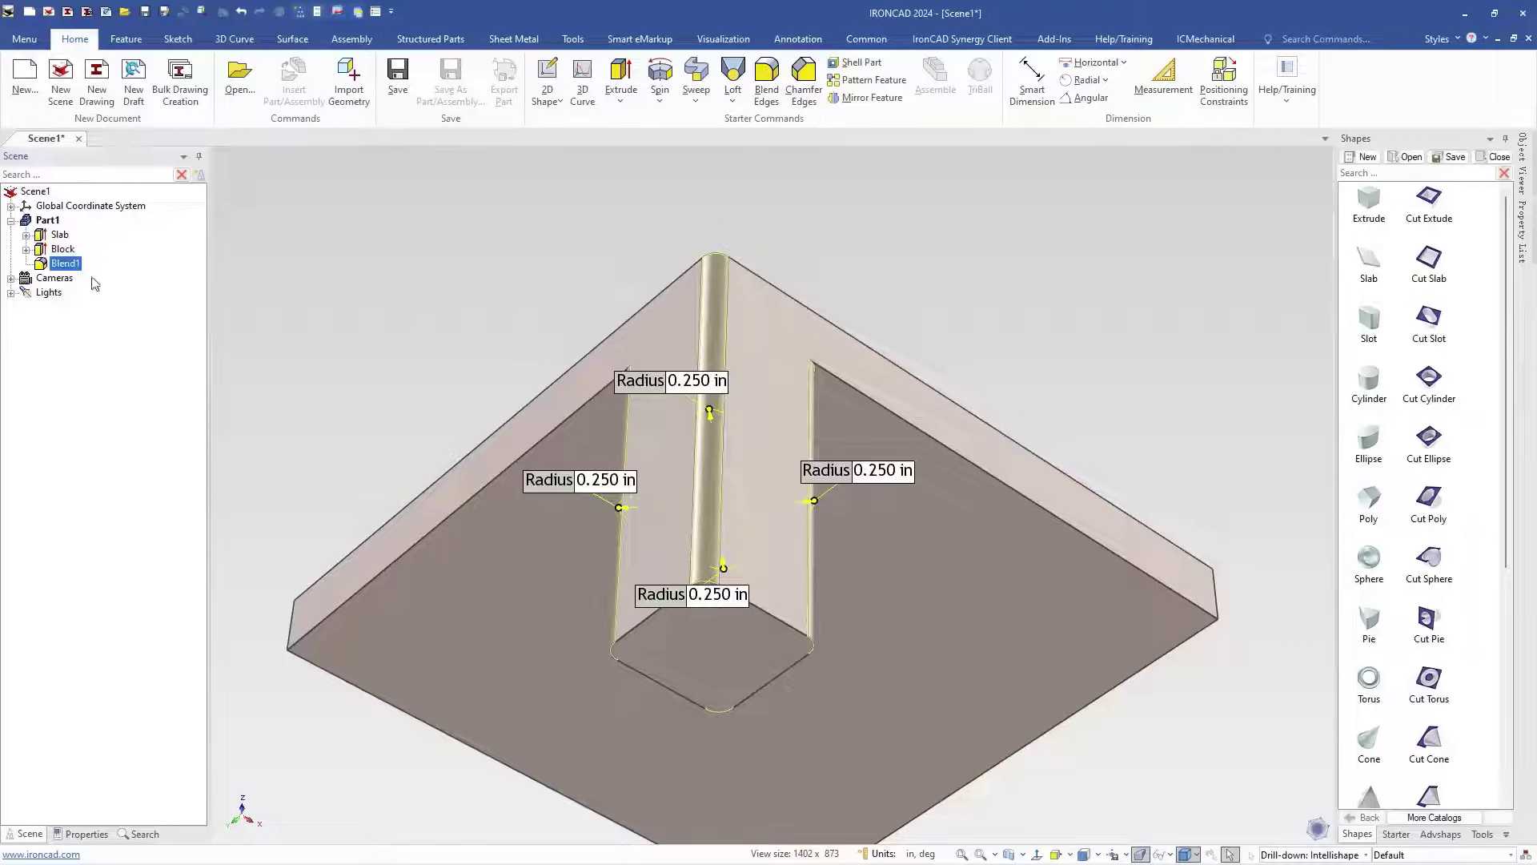
- Suppress Blend1, then unsuppress it to restore the leg rounding
right_click(46, 264)
left_click(82, 331)
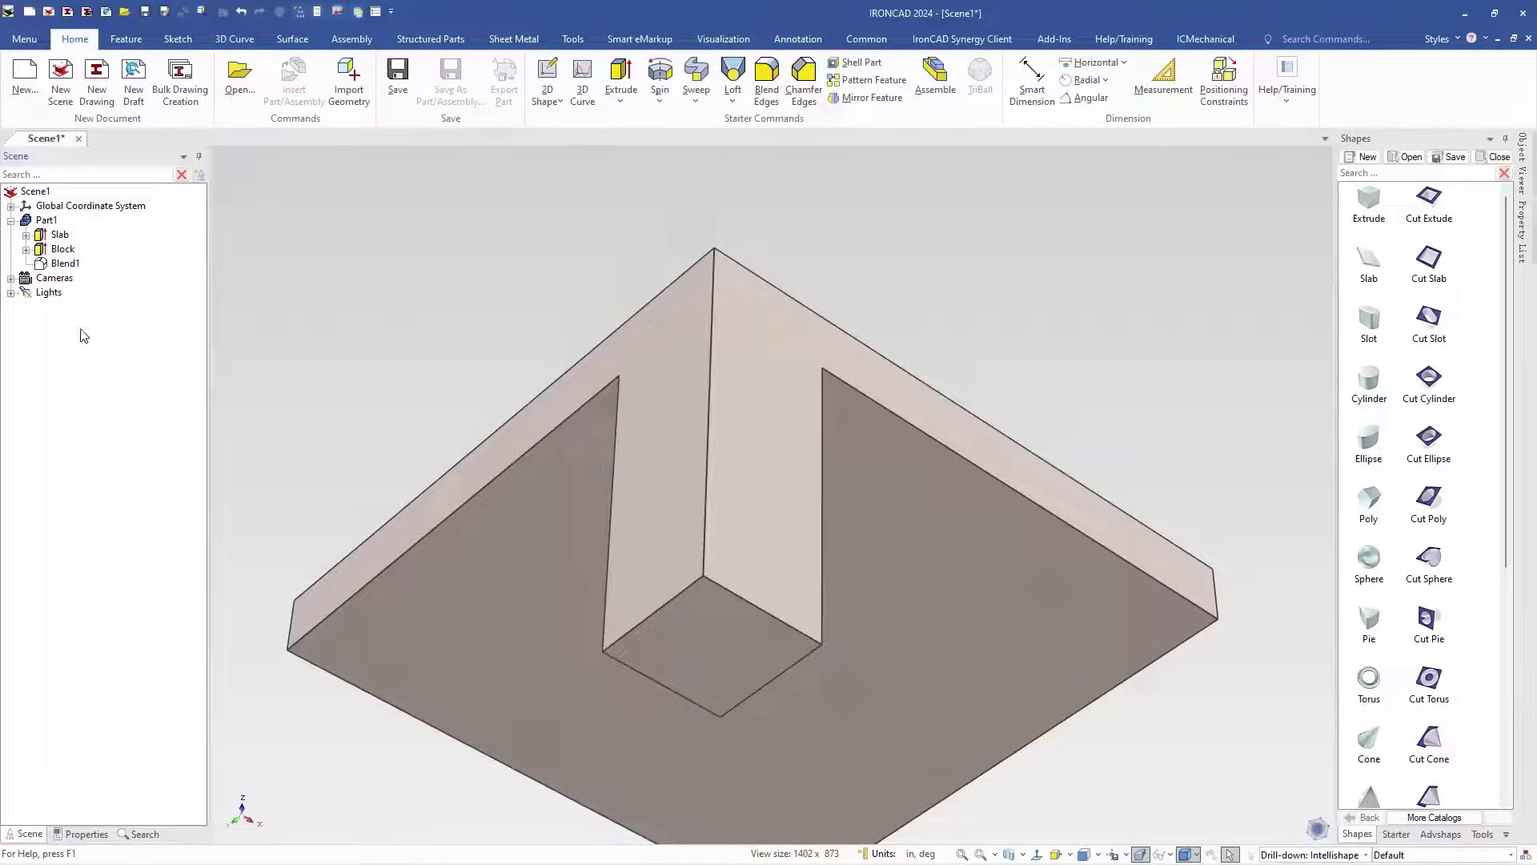
left_click(910, 401)
left_click(789, 463)
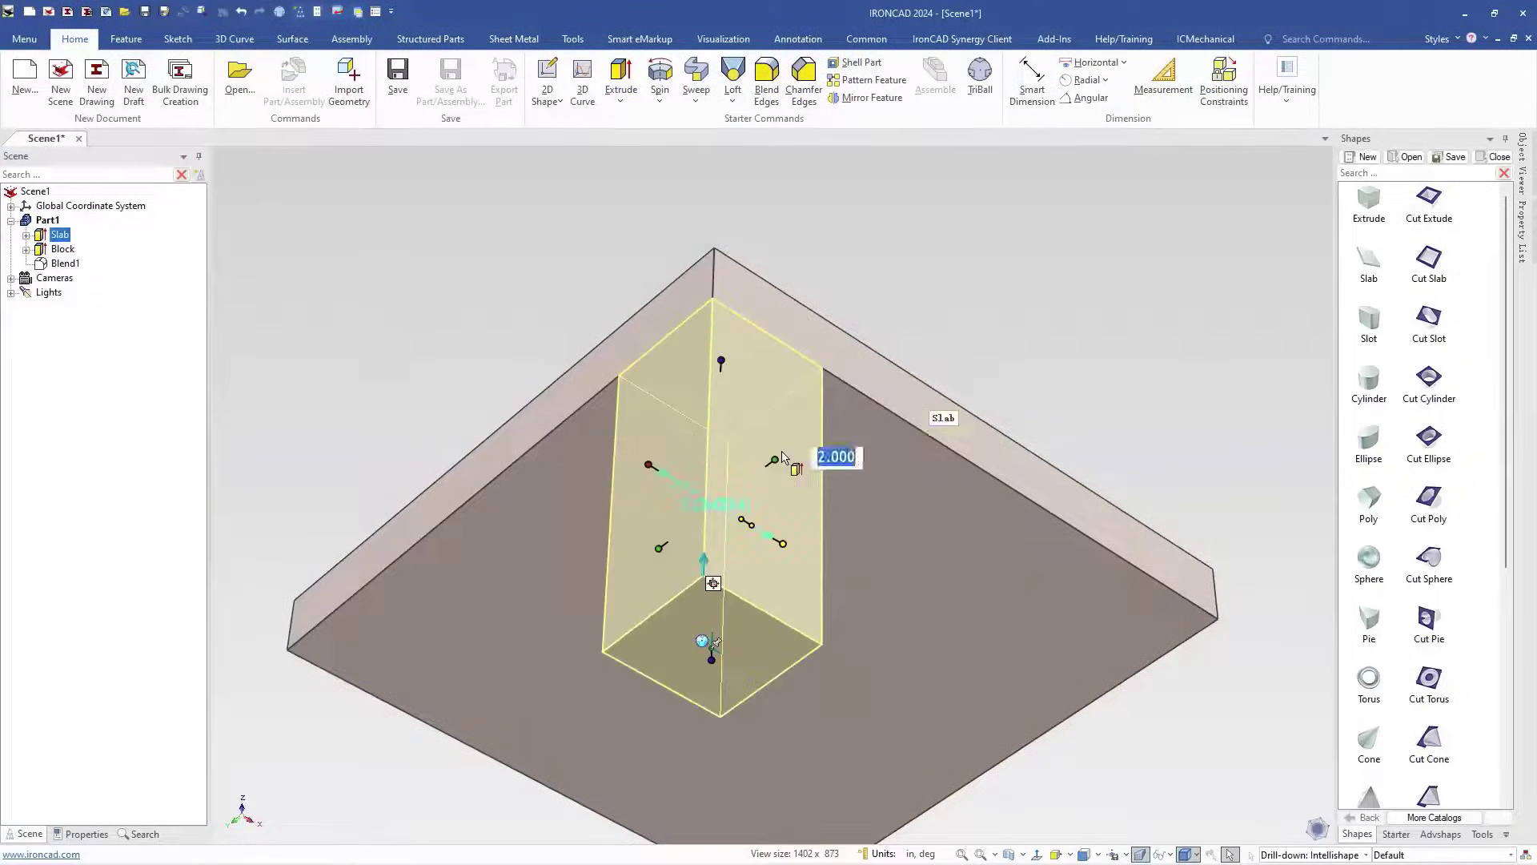
left_click(41, 265)
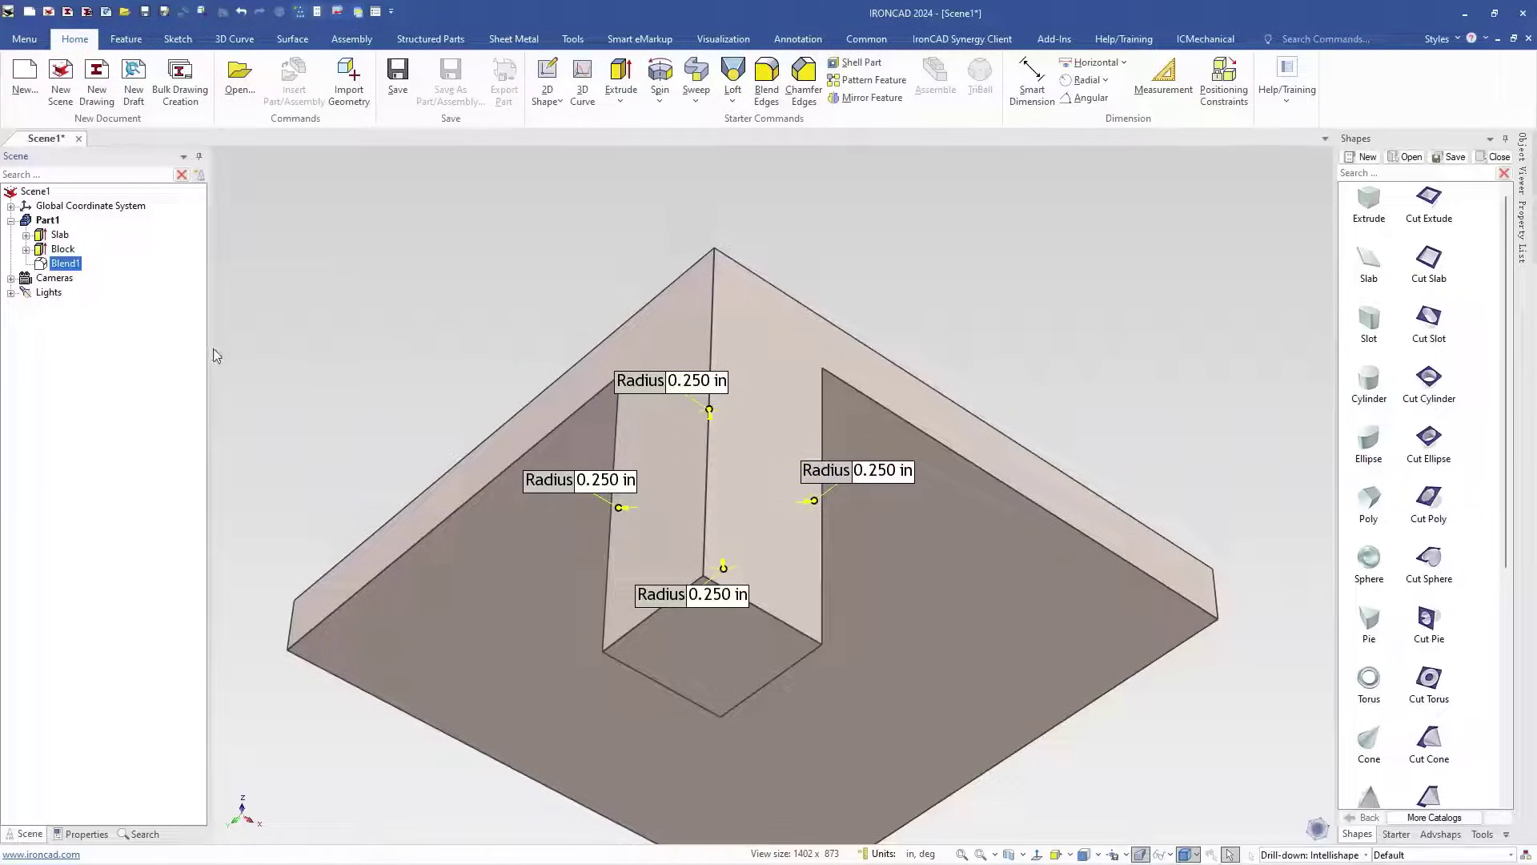
right_click(45, 266)
left_click(83, 341)
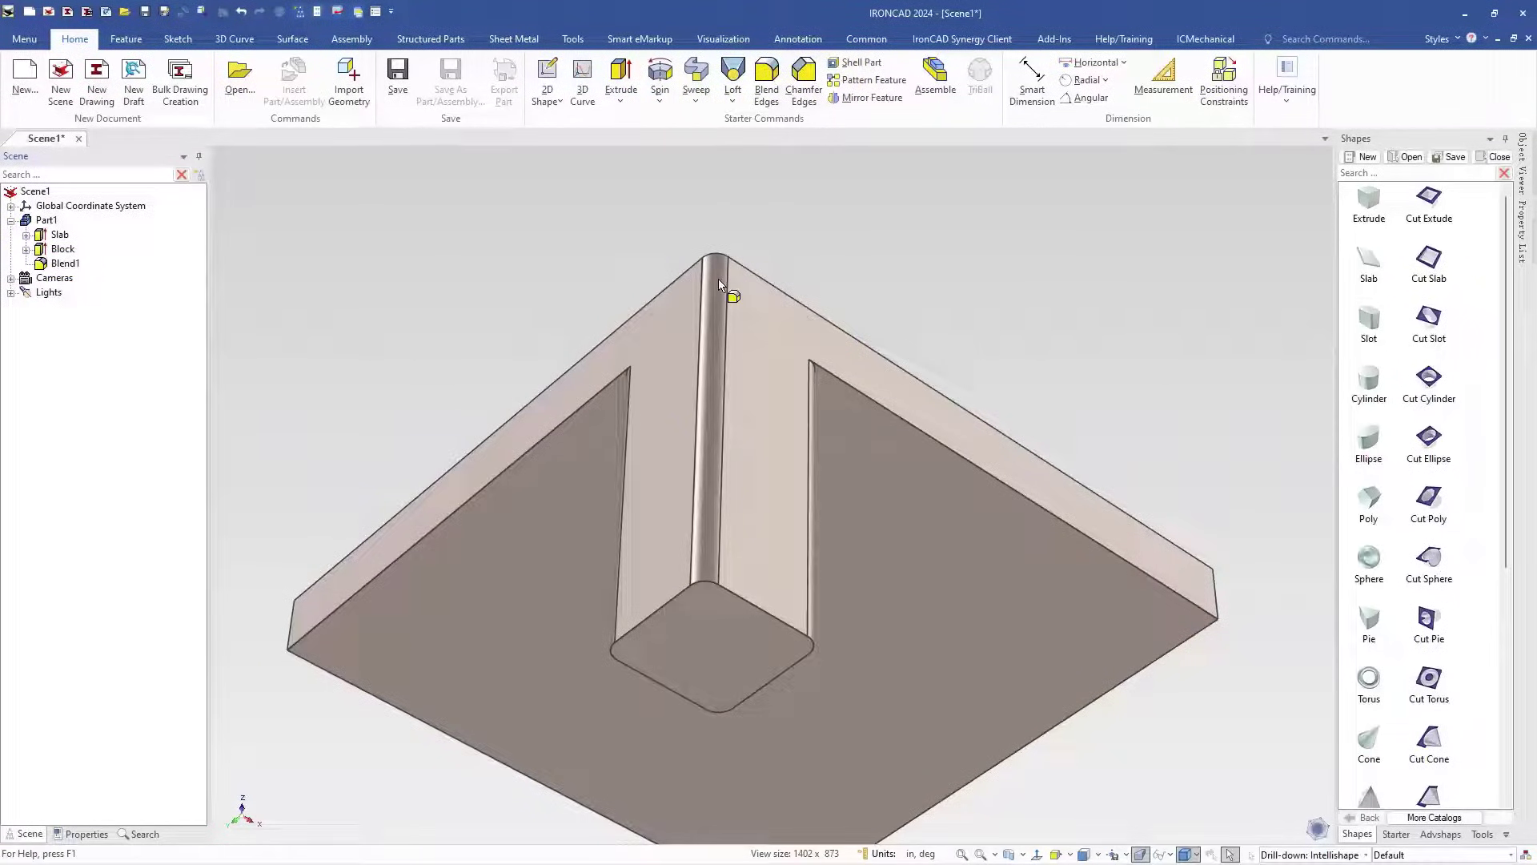
- Reselect Blend1 to check its radii, then clear the selection
left_click(515, 267)
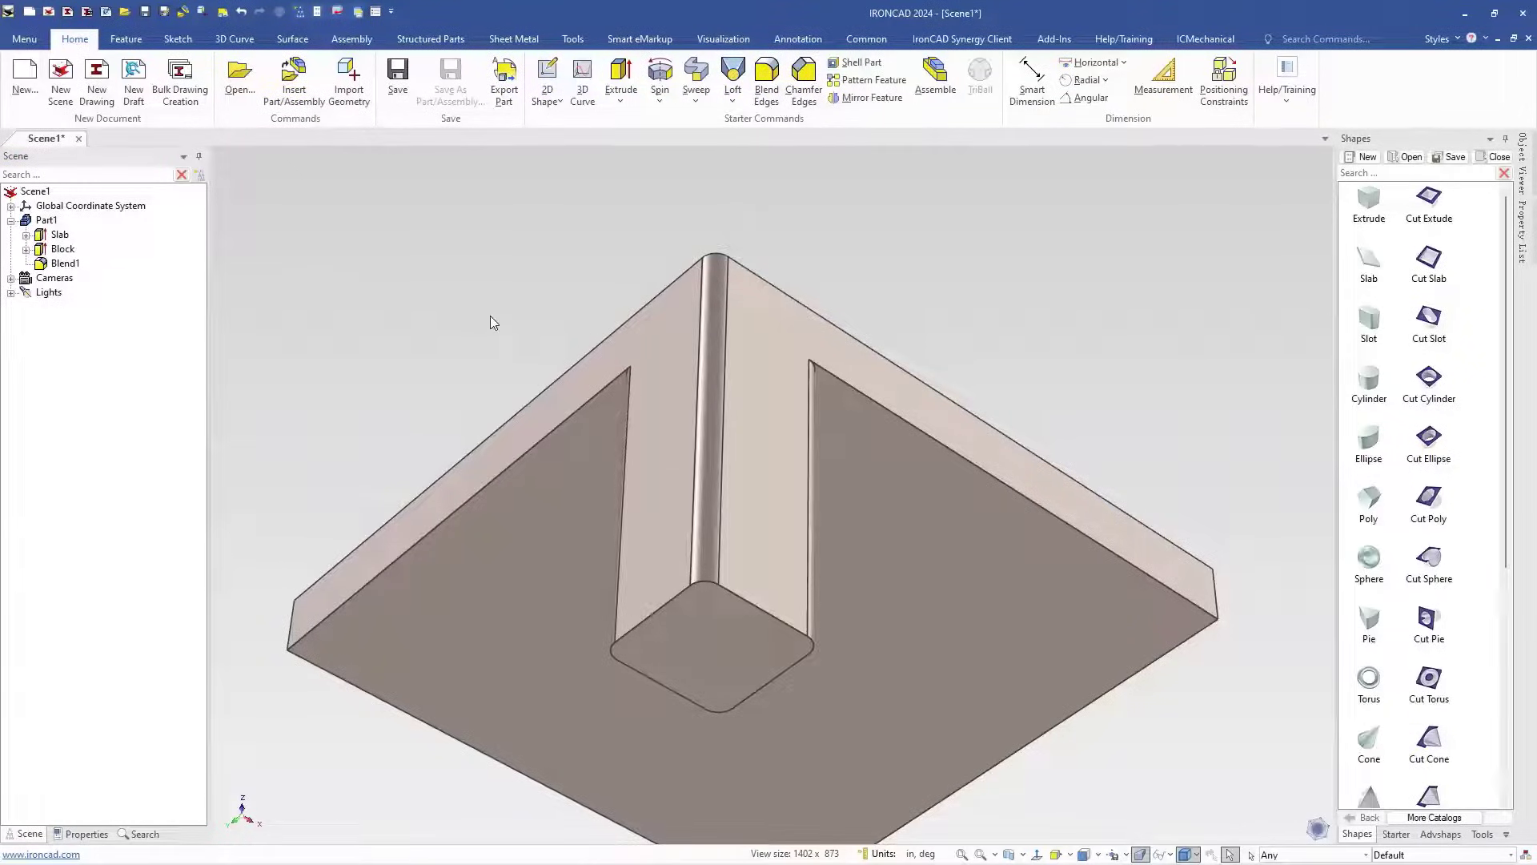
left_click(43, 265)
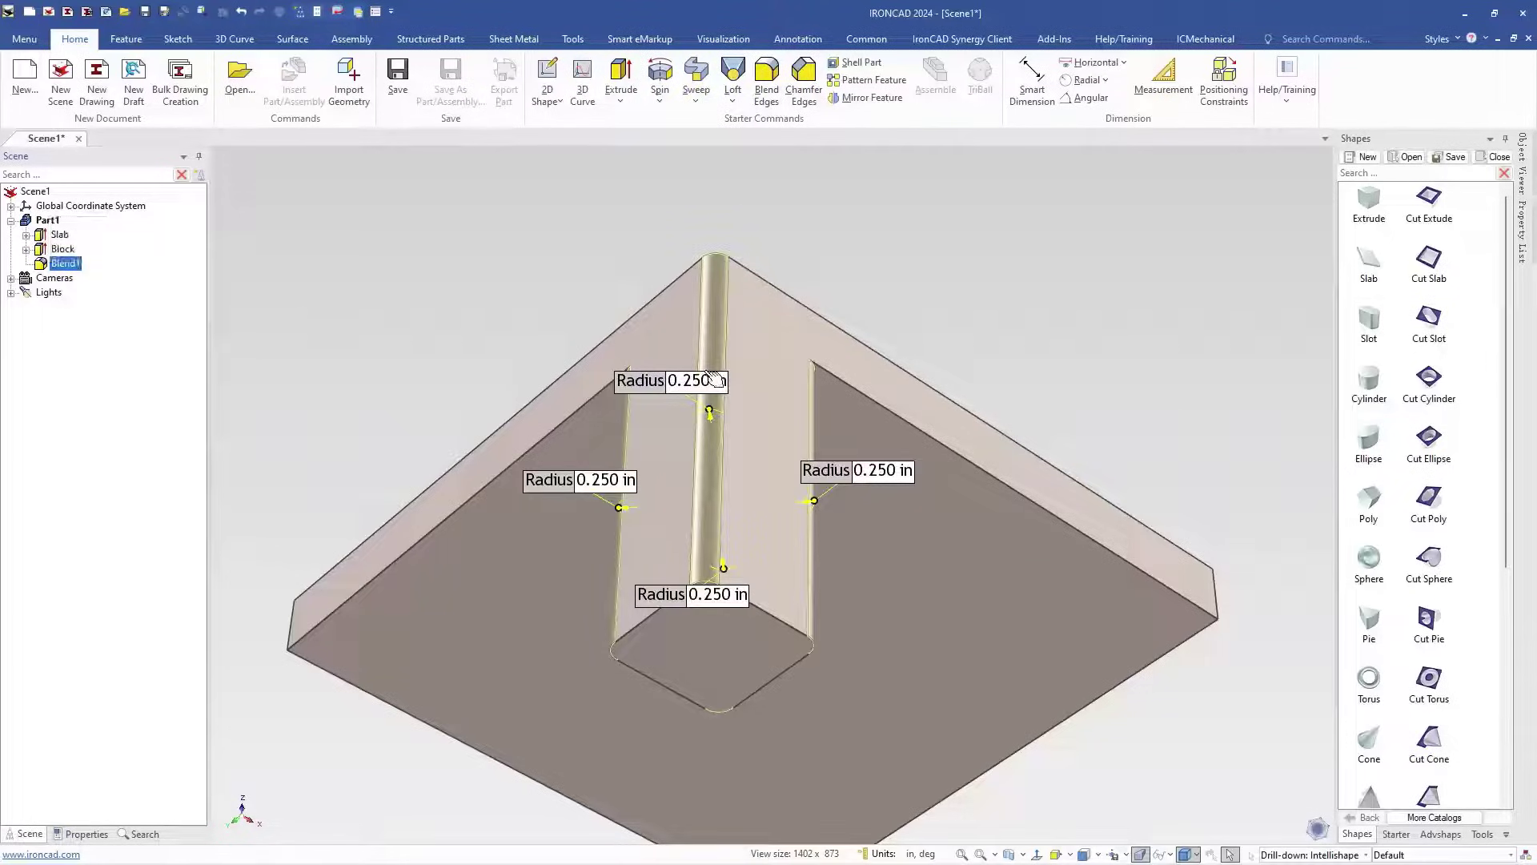
left_click(581, 291)
scroll(638, 458, "down", 2)
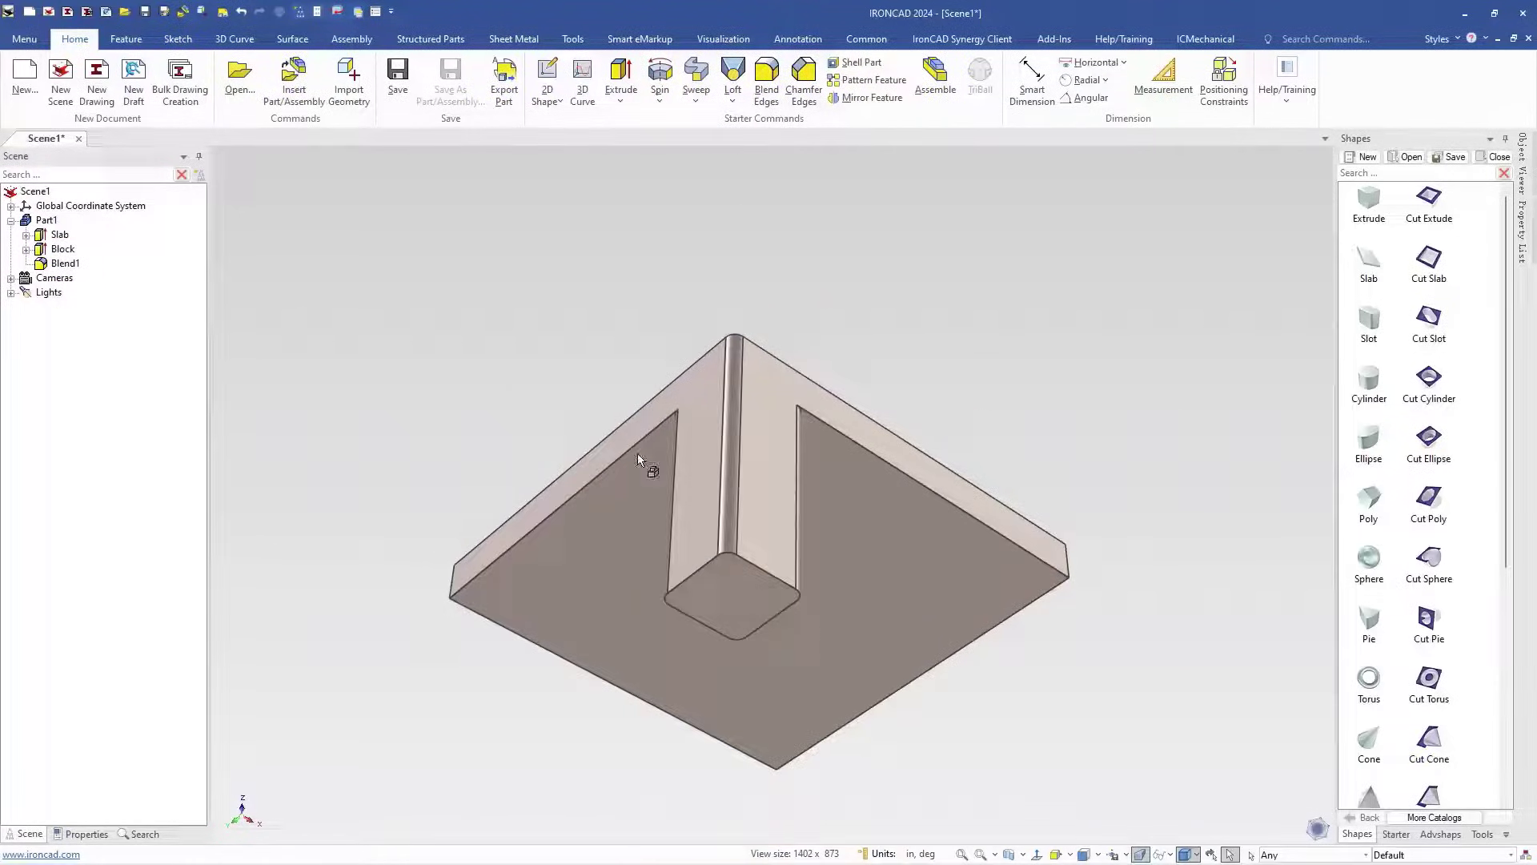
- Drag the Slab feature below Blend1 so the history reads Block, Blend1, Slab
left_click_drag(44, 235, 44, 277)
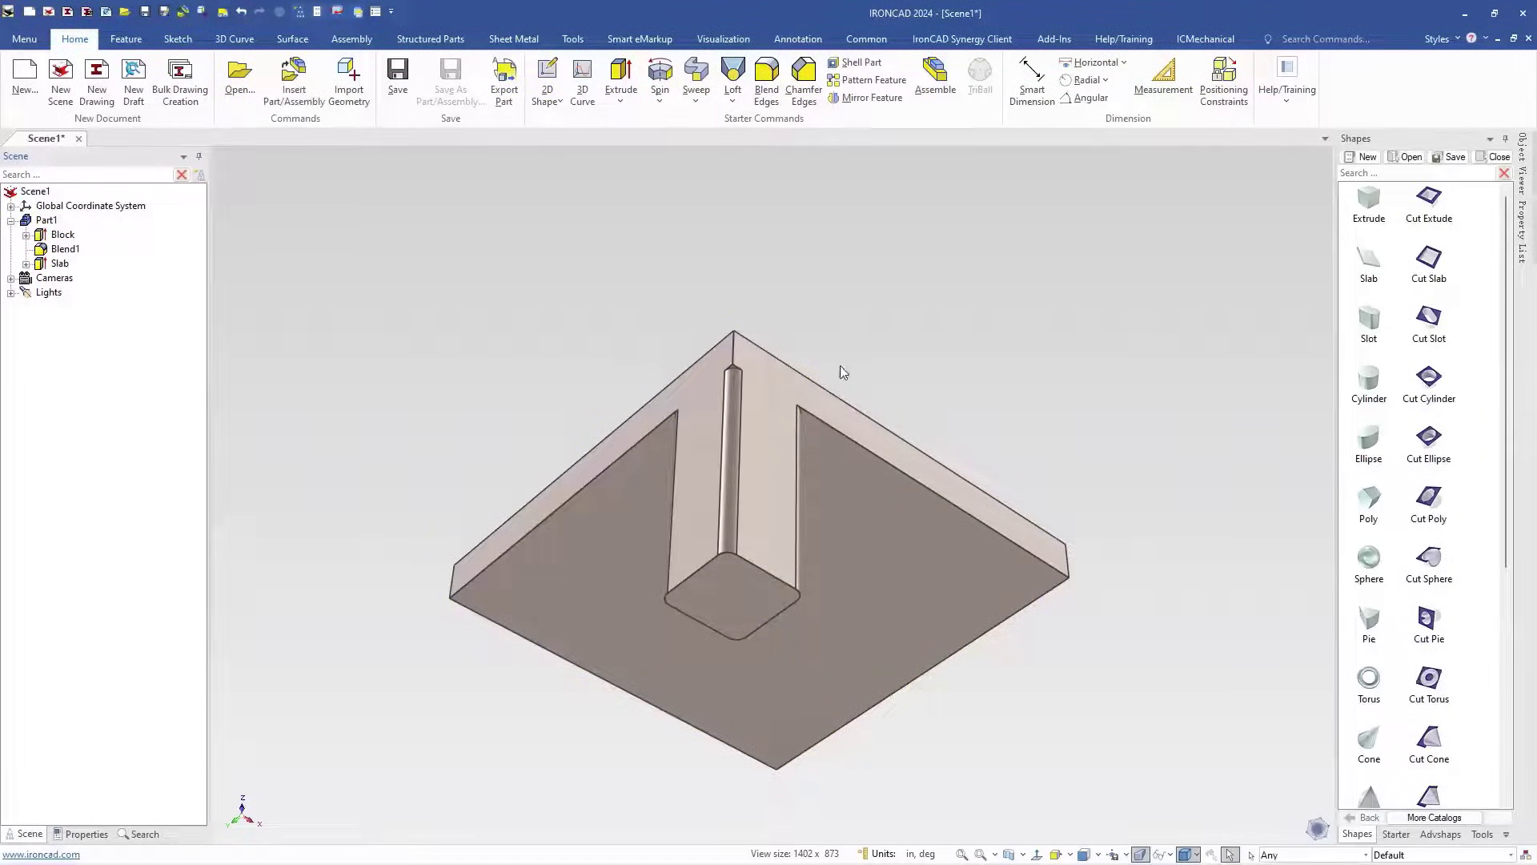
scroll(720, 480, "up", 2)
scroll(860, 476, "down", 2)
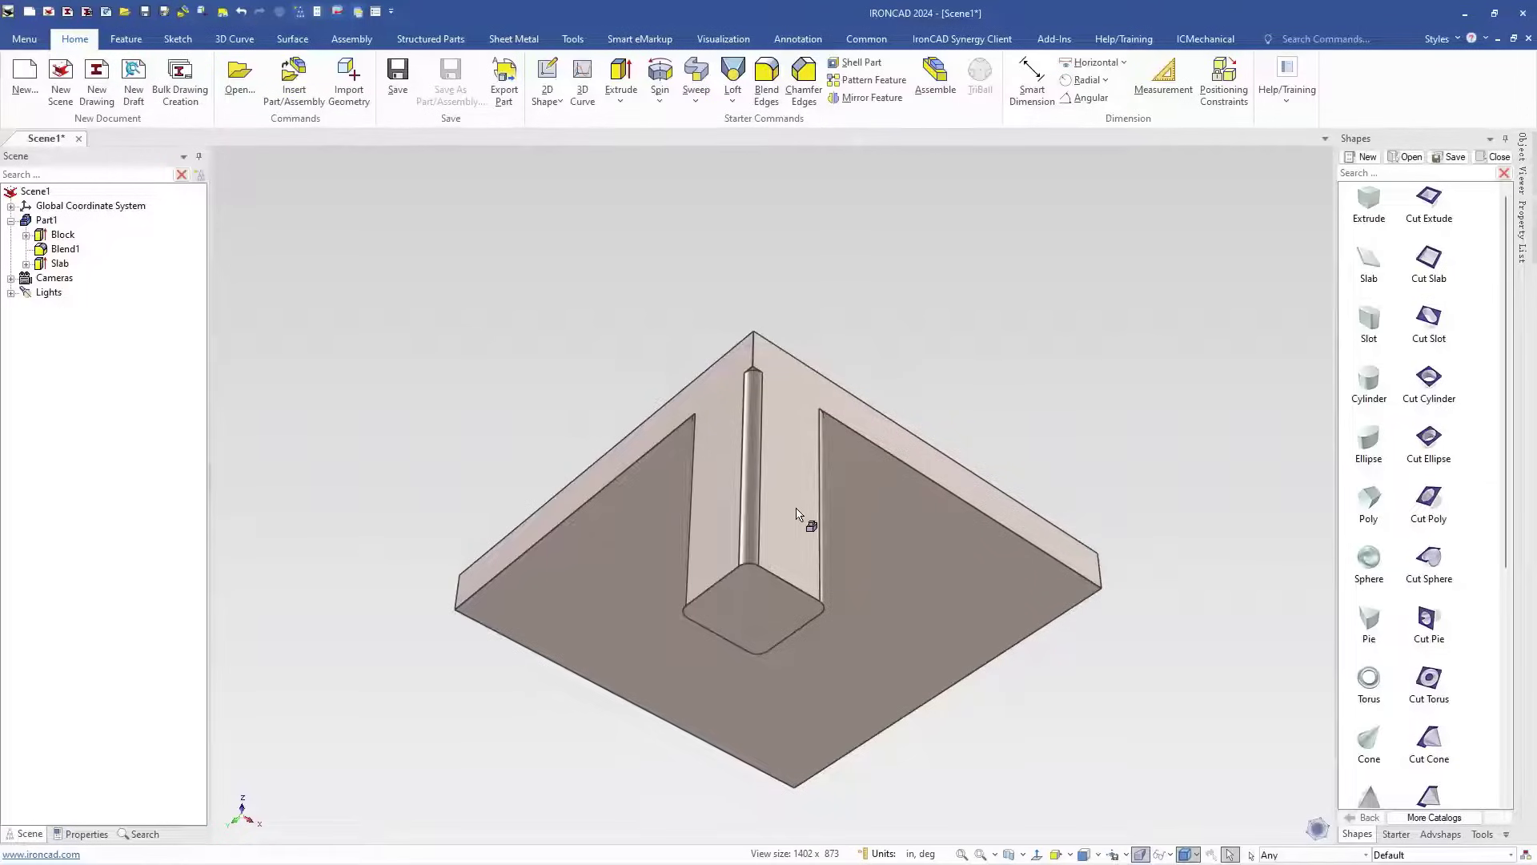
scroll(797, 513, "up", 1)
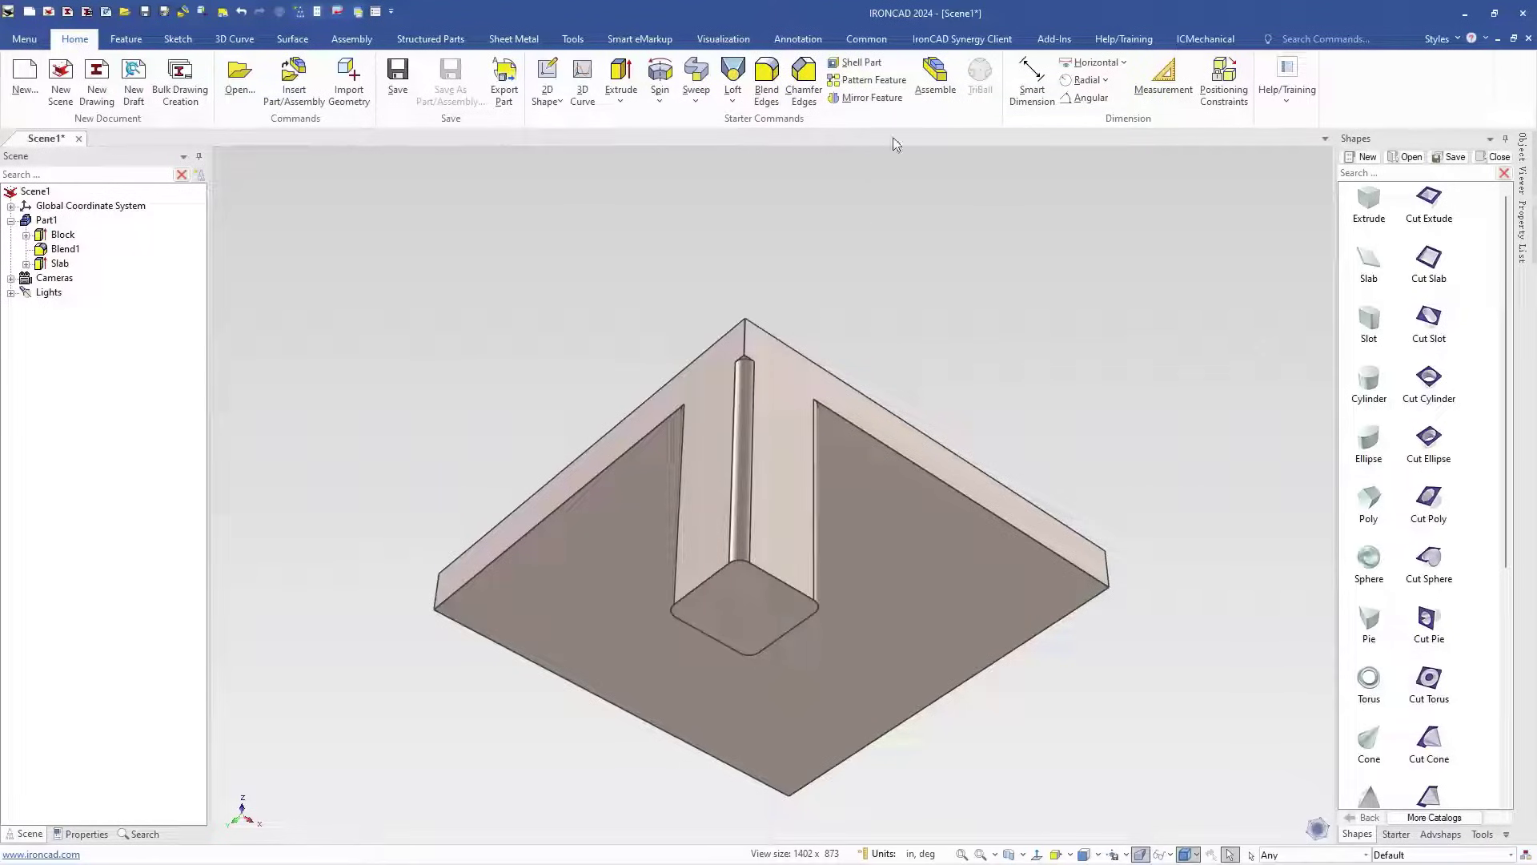
- Start a Bilinear Pattern on the part with offsets of 8 and counts of 2
left_click(871, 79)
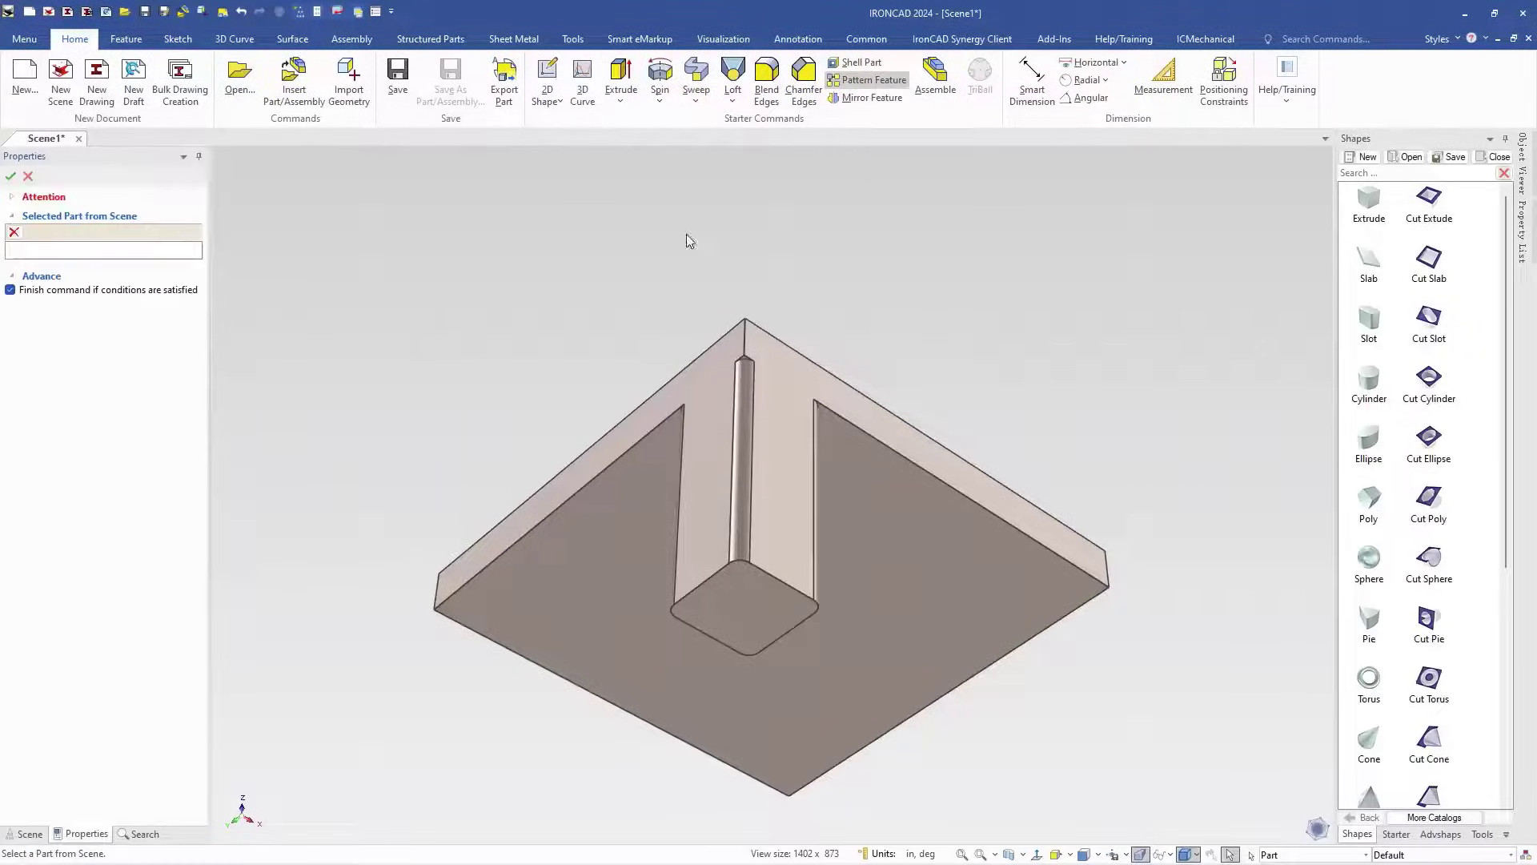
left_click(693, 511)
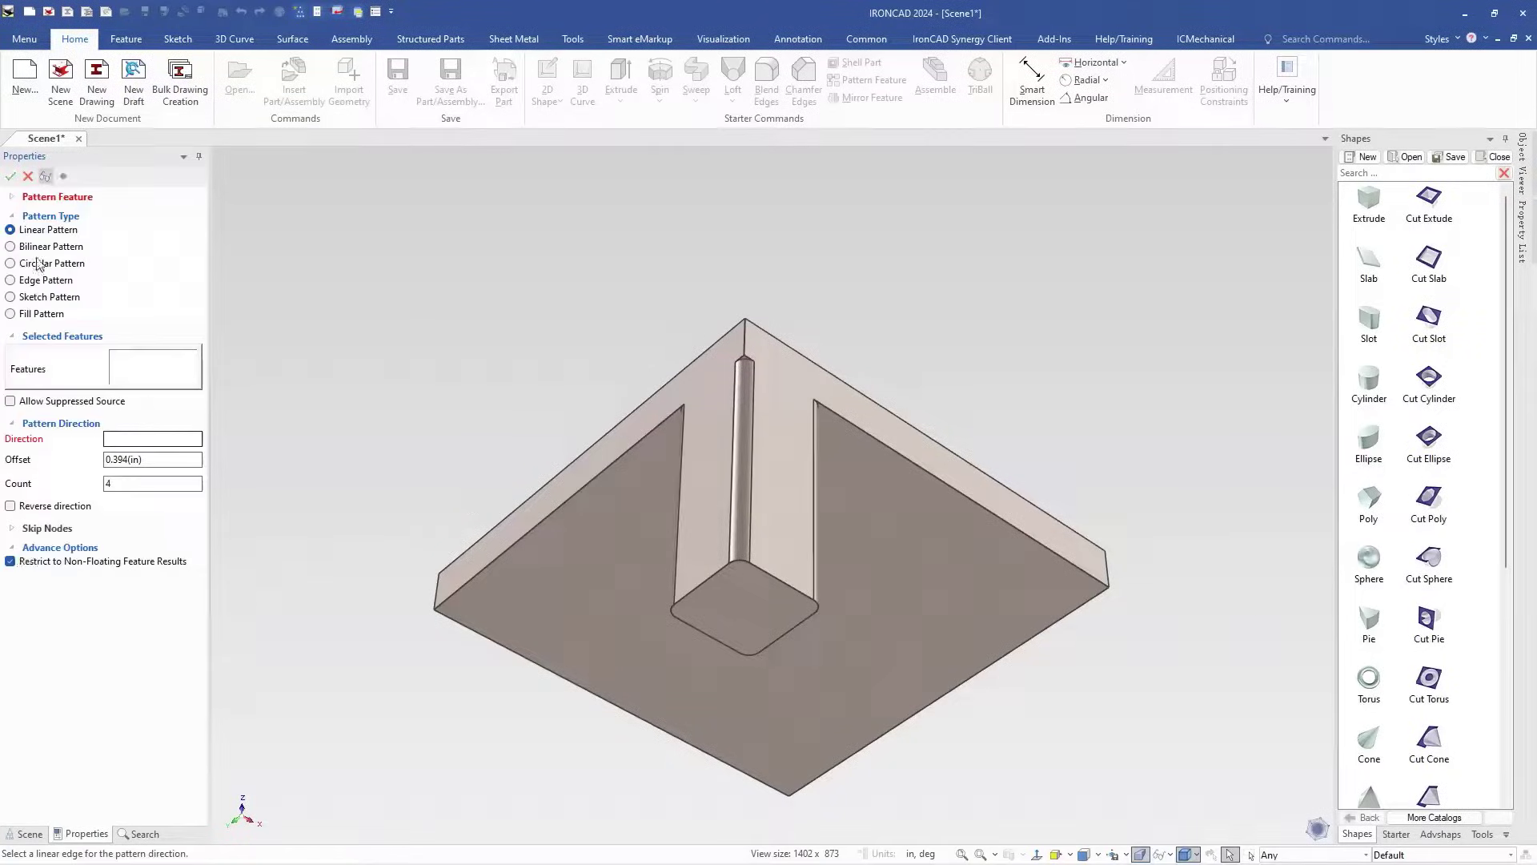
left_click(23, 250)
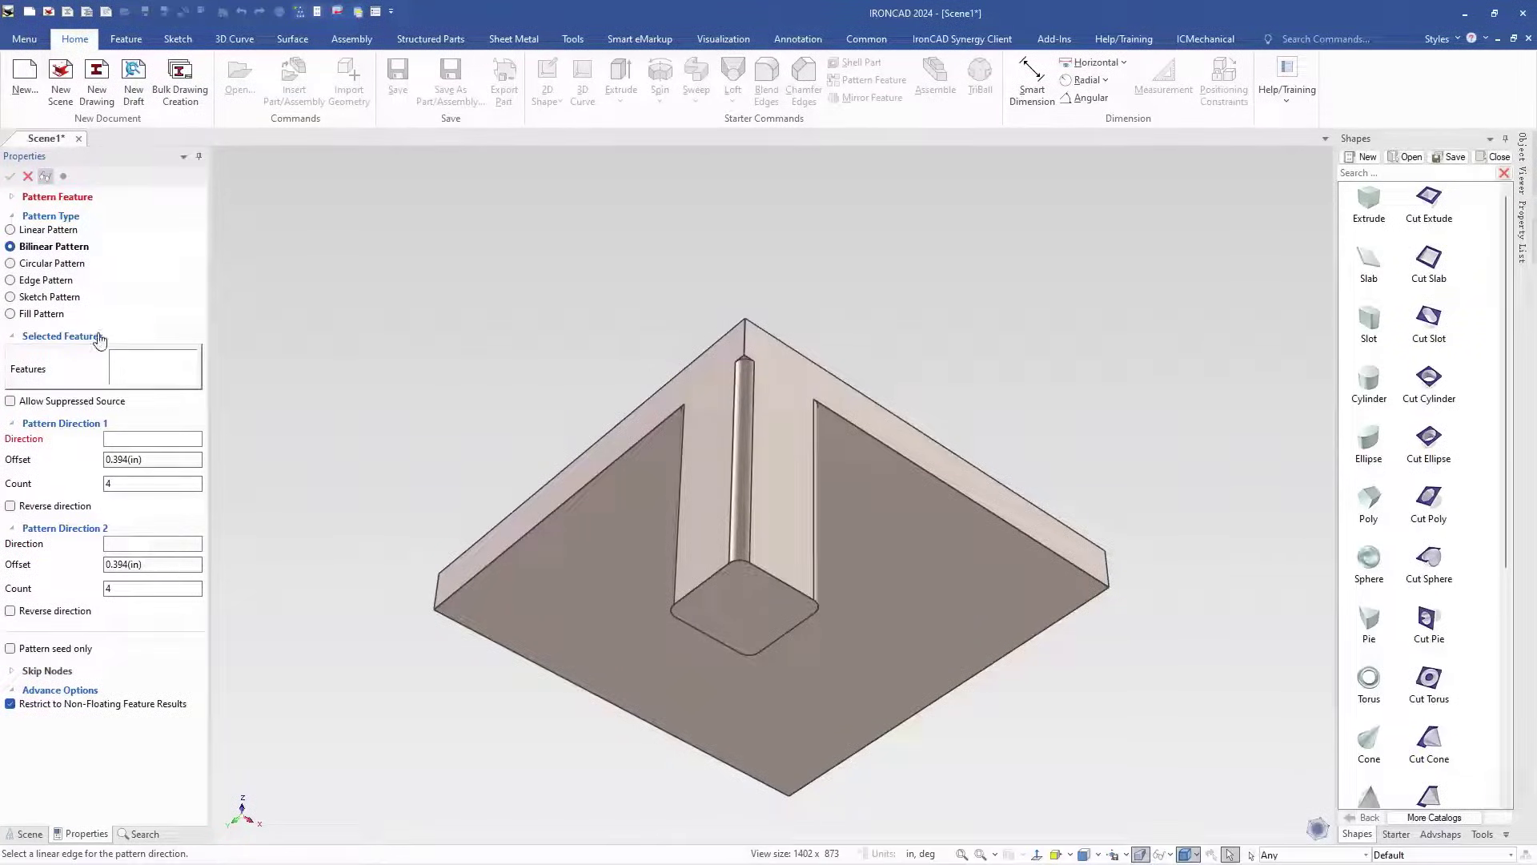
left_click(147, 461)
type("8")
left_click(140, 565)
type("8")
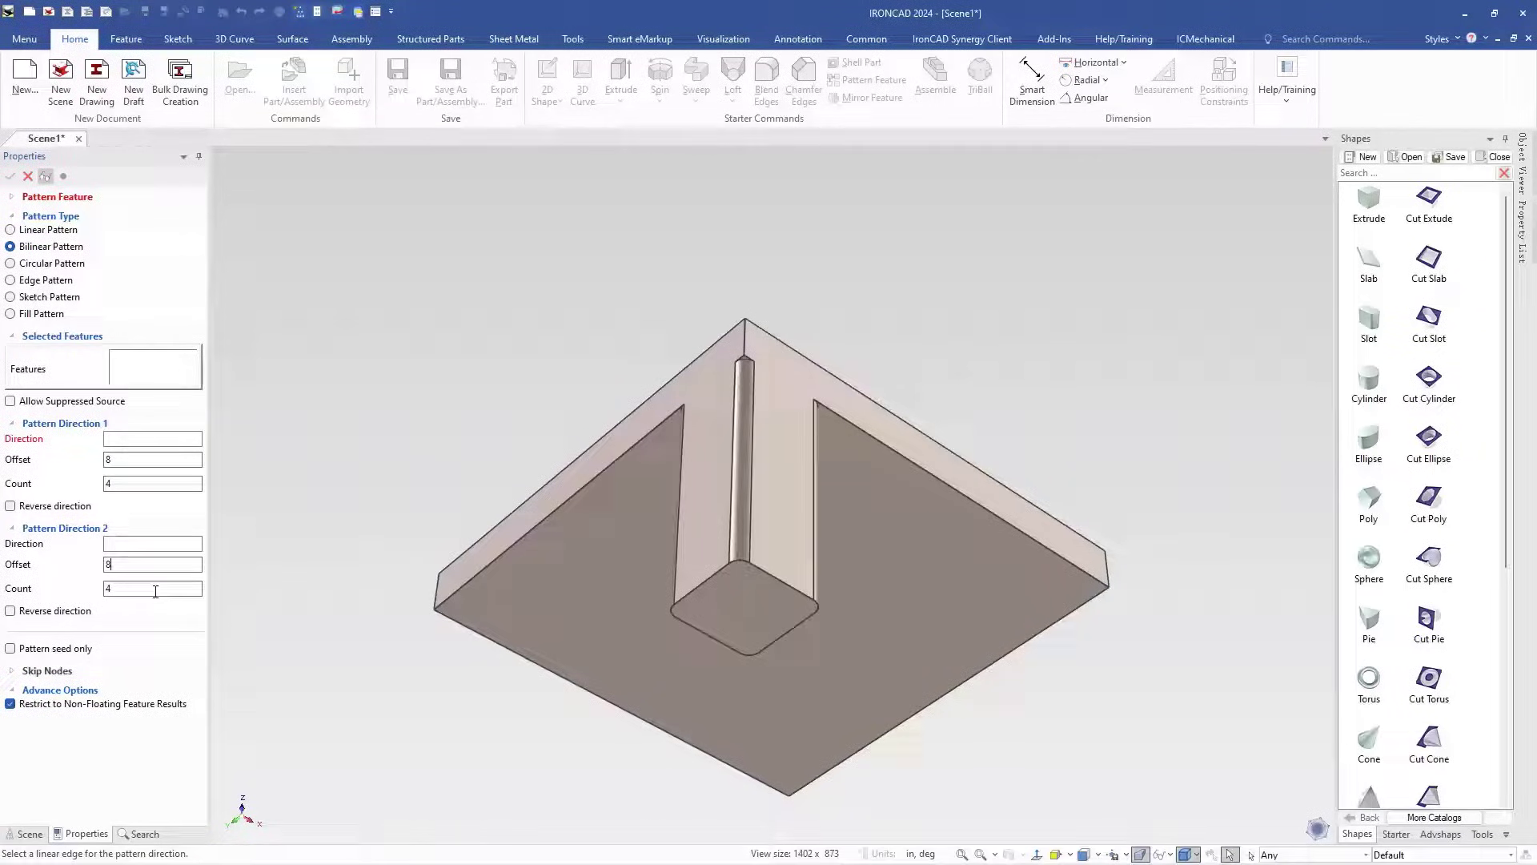
type("2")
left_click(133, 588)
type("2")
- Orient the pattern along two plate edges, flip the second, include Block and Blend1, and accept
left_click(838, 379)
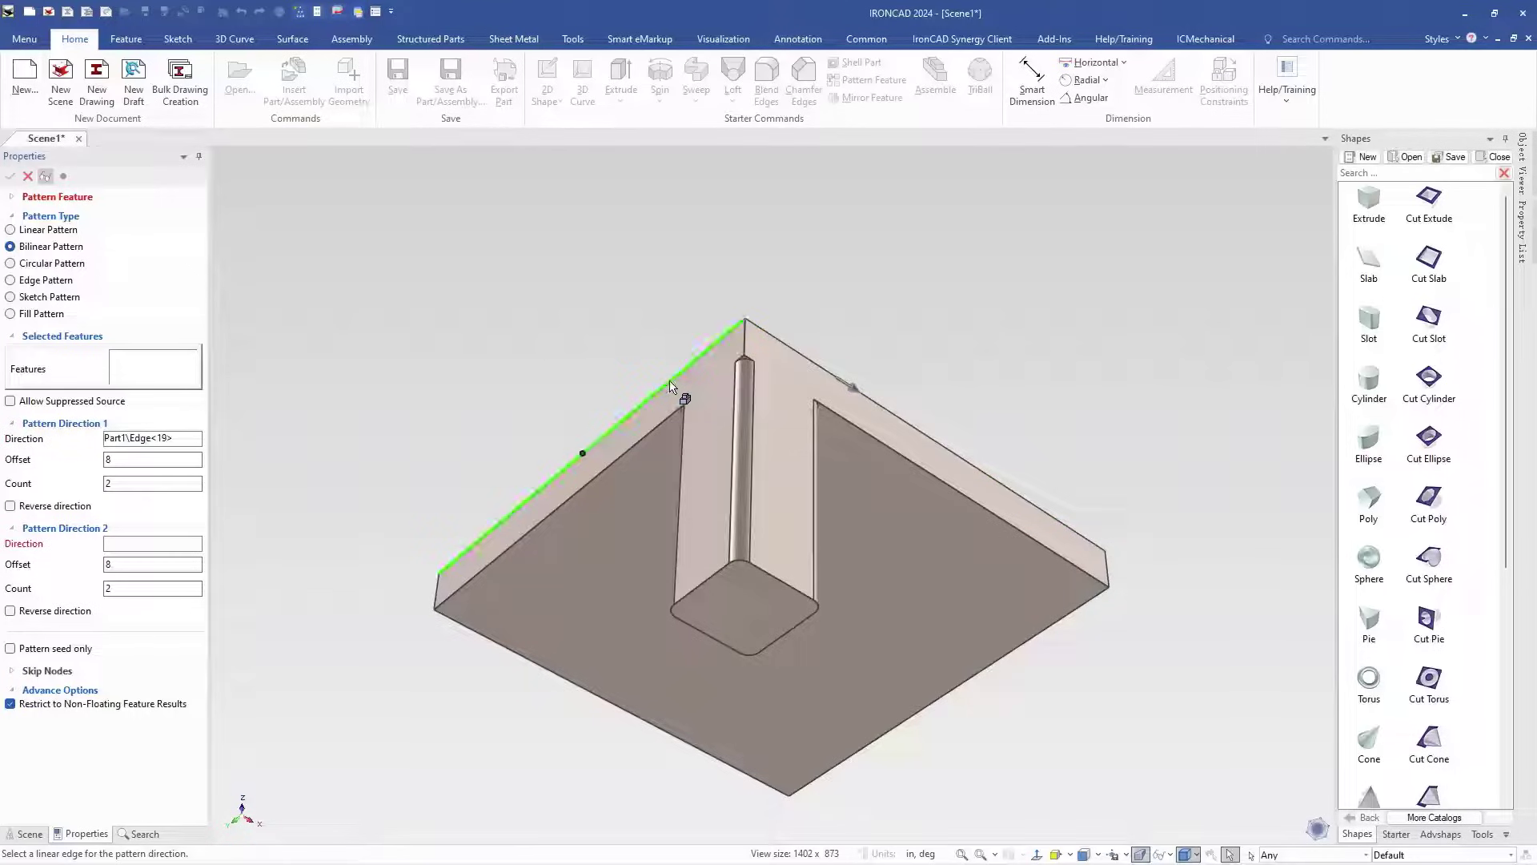
left_click(584, 450)
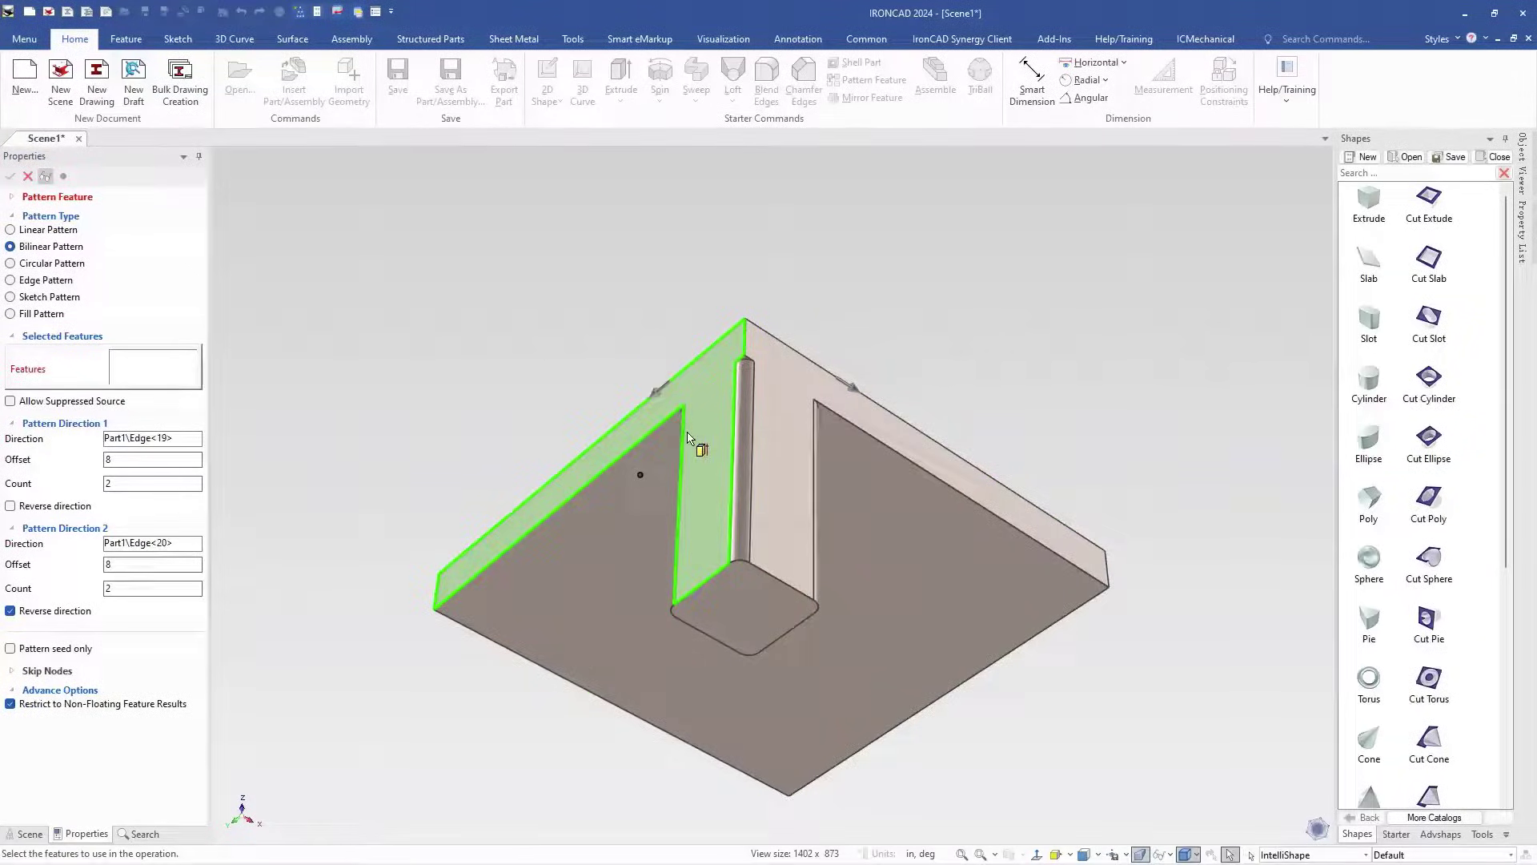
left_click(9, 611)
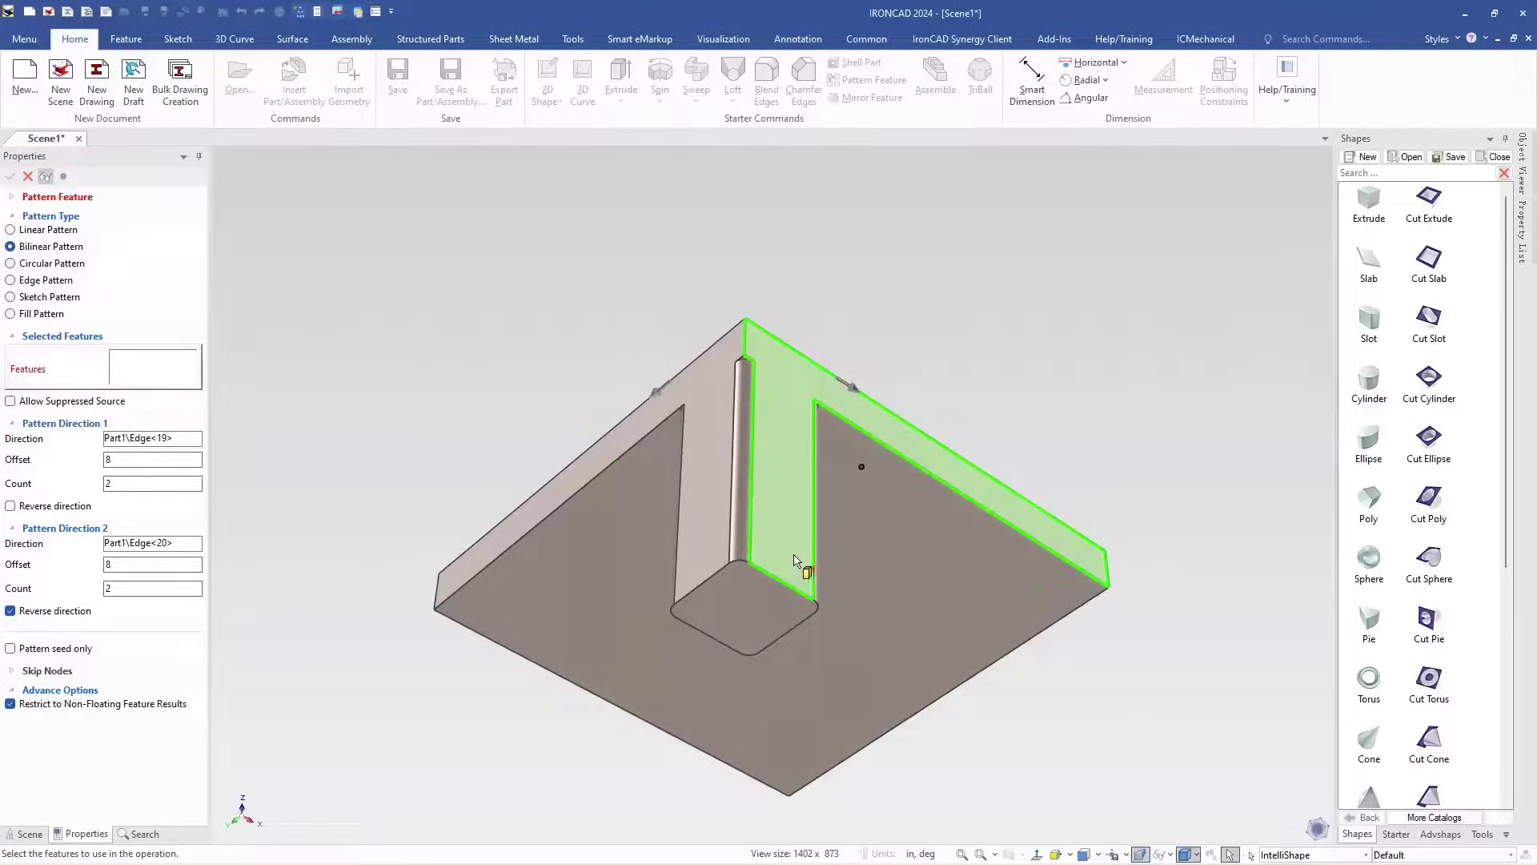
left_click(782, 590)
left_click(745, 540)
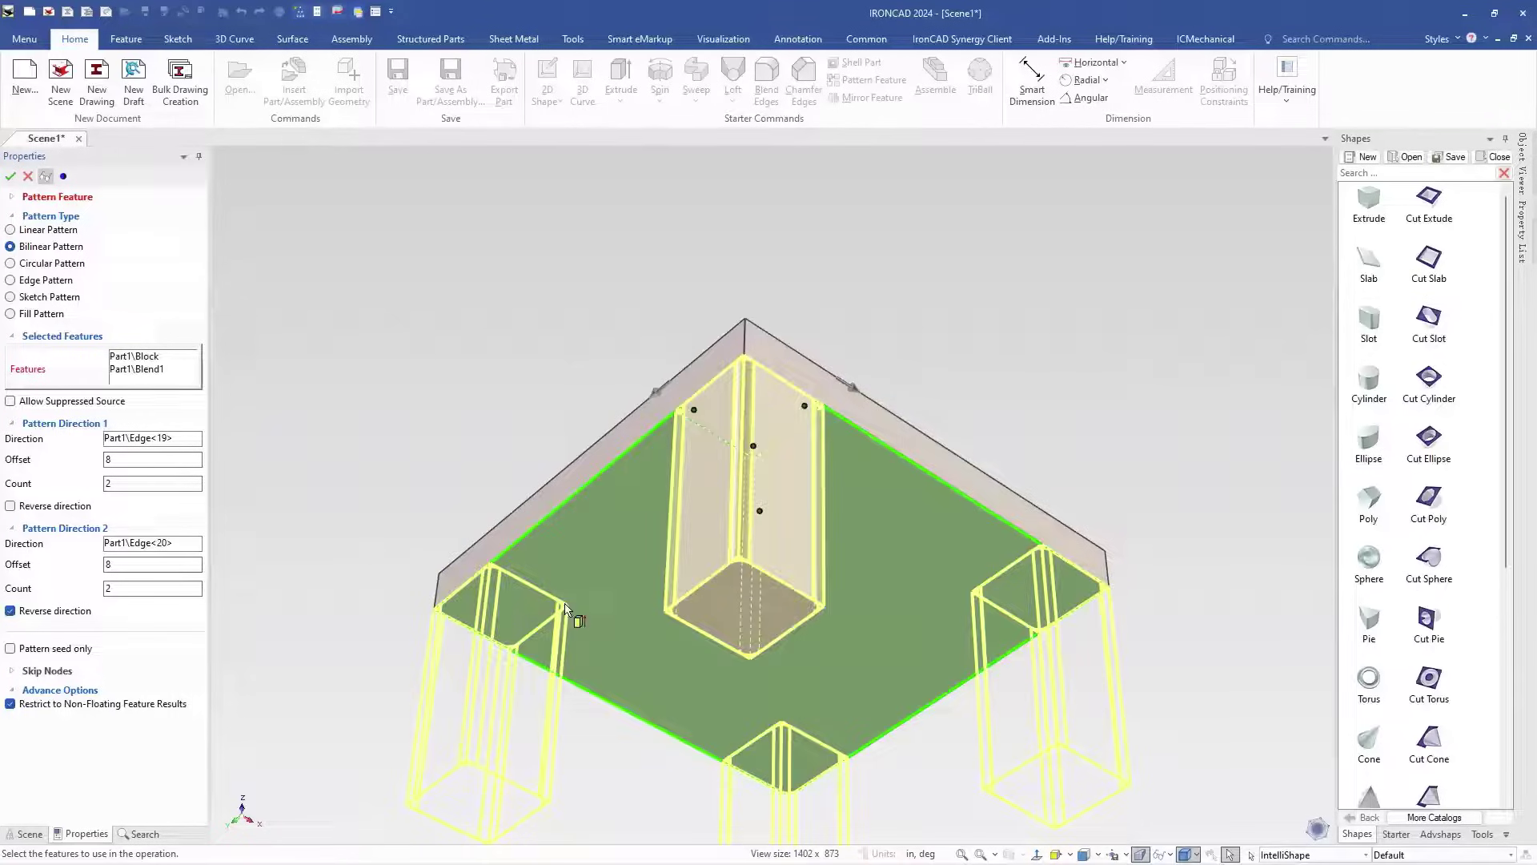
left_click(11, 177)
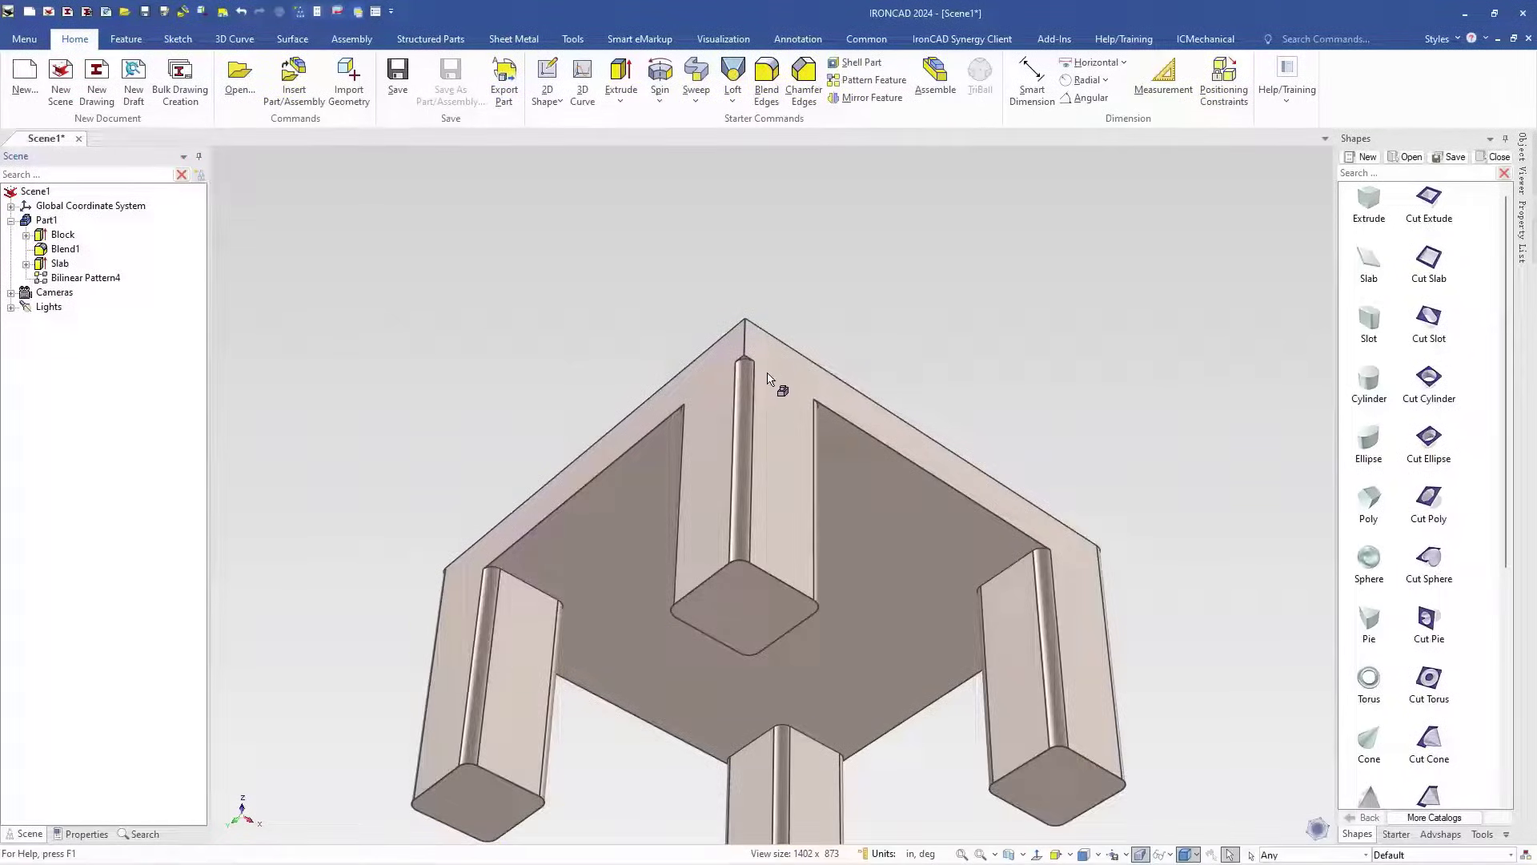
scroll(761, 481, "down", 3)
middle_click_drag(761, 480, 453, 563)
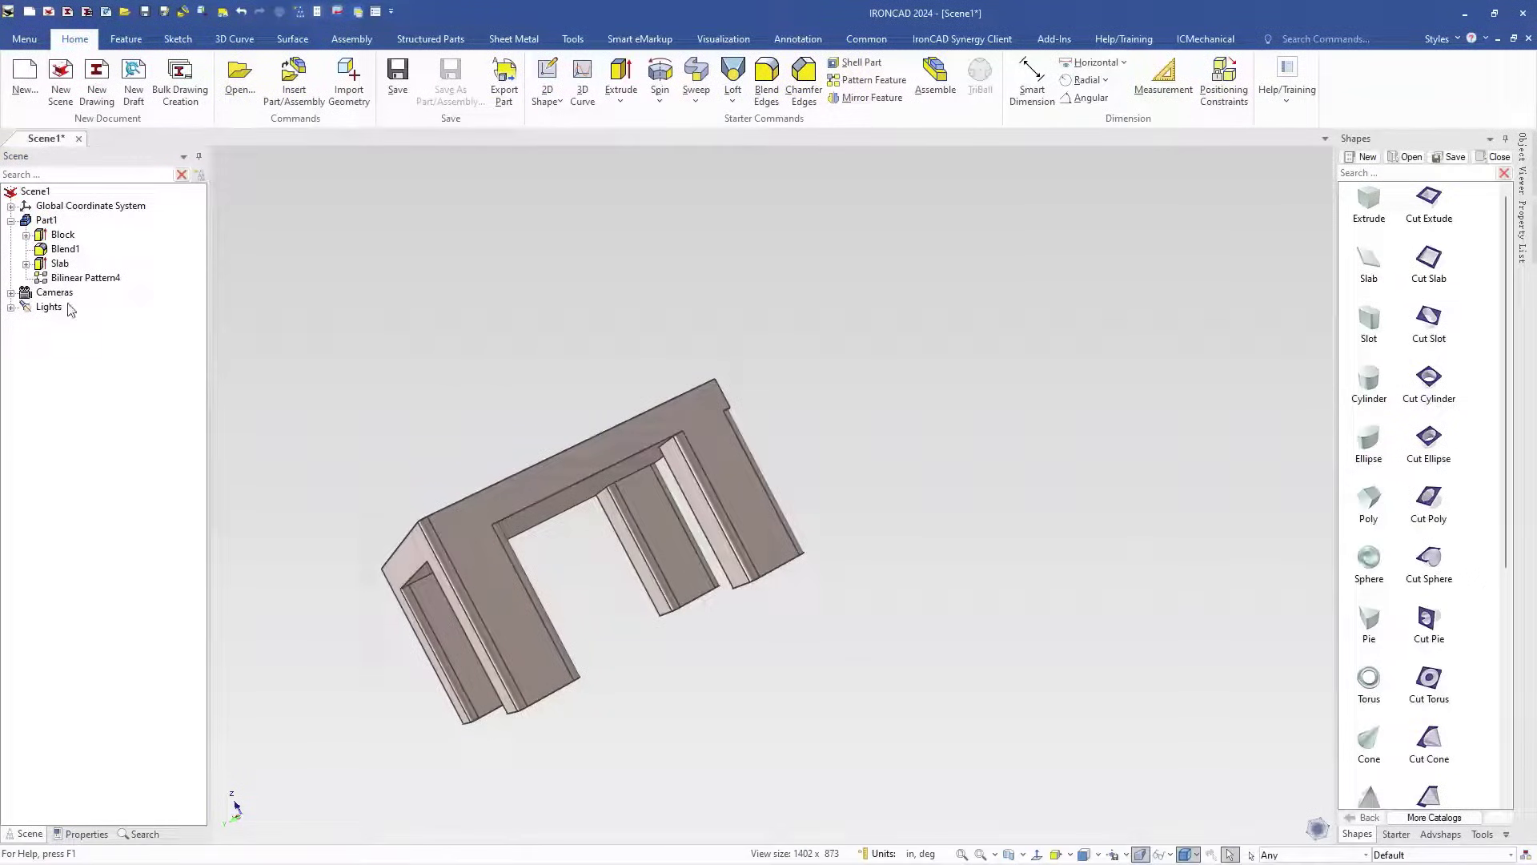
left_click(48, 249)
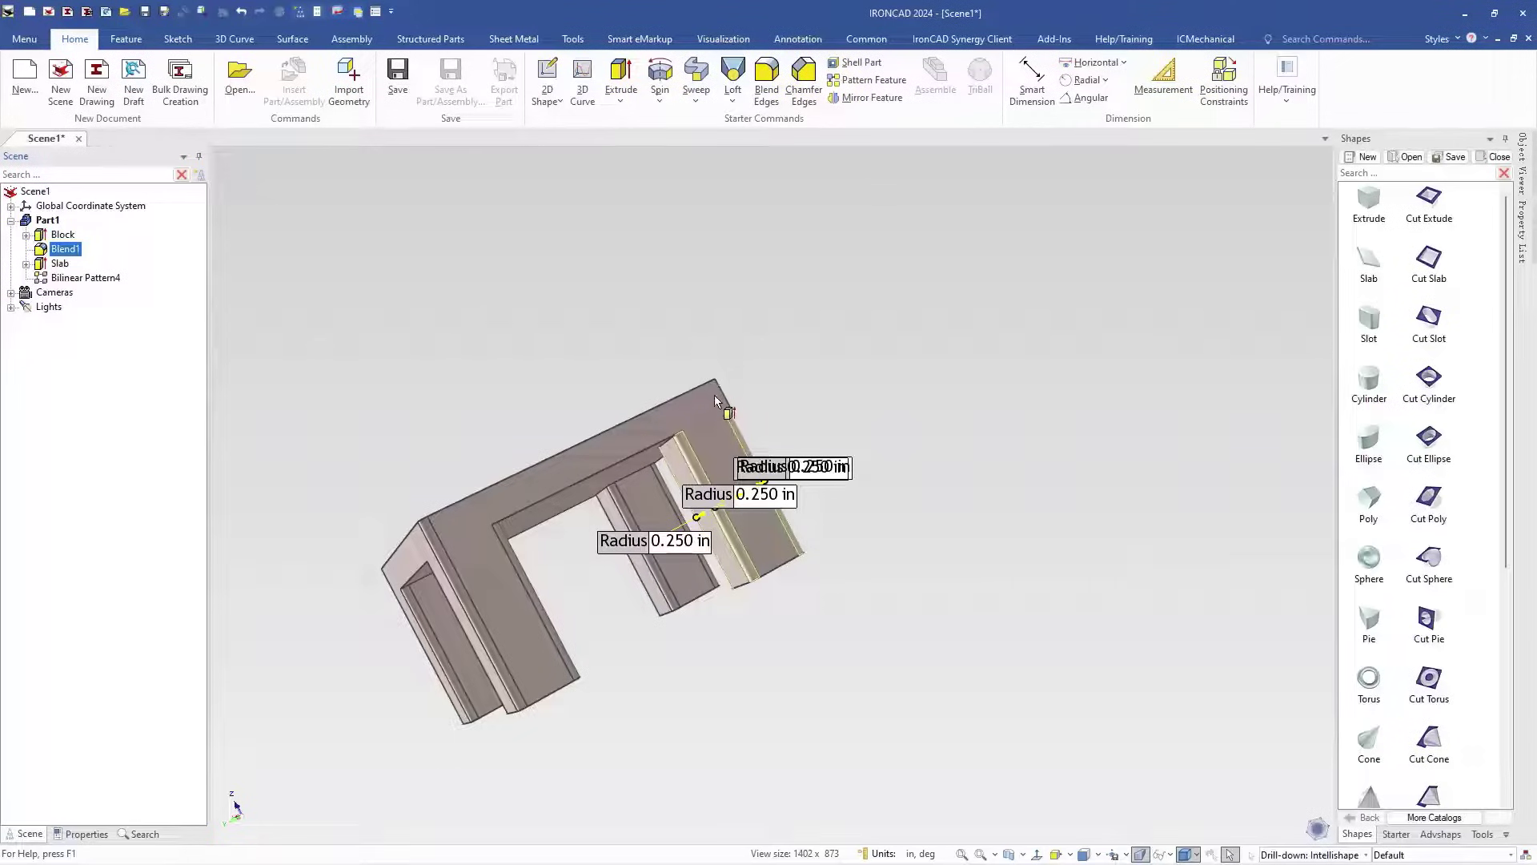
mouse_move(714, 396)
middle_mouse_down()
mouse_move(801, 400)
mouse_move(718, 393)
middle_mouse_up()
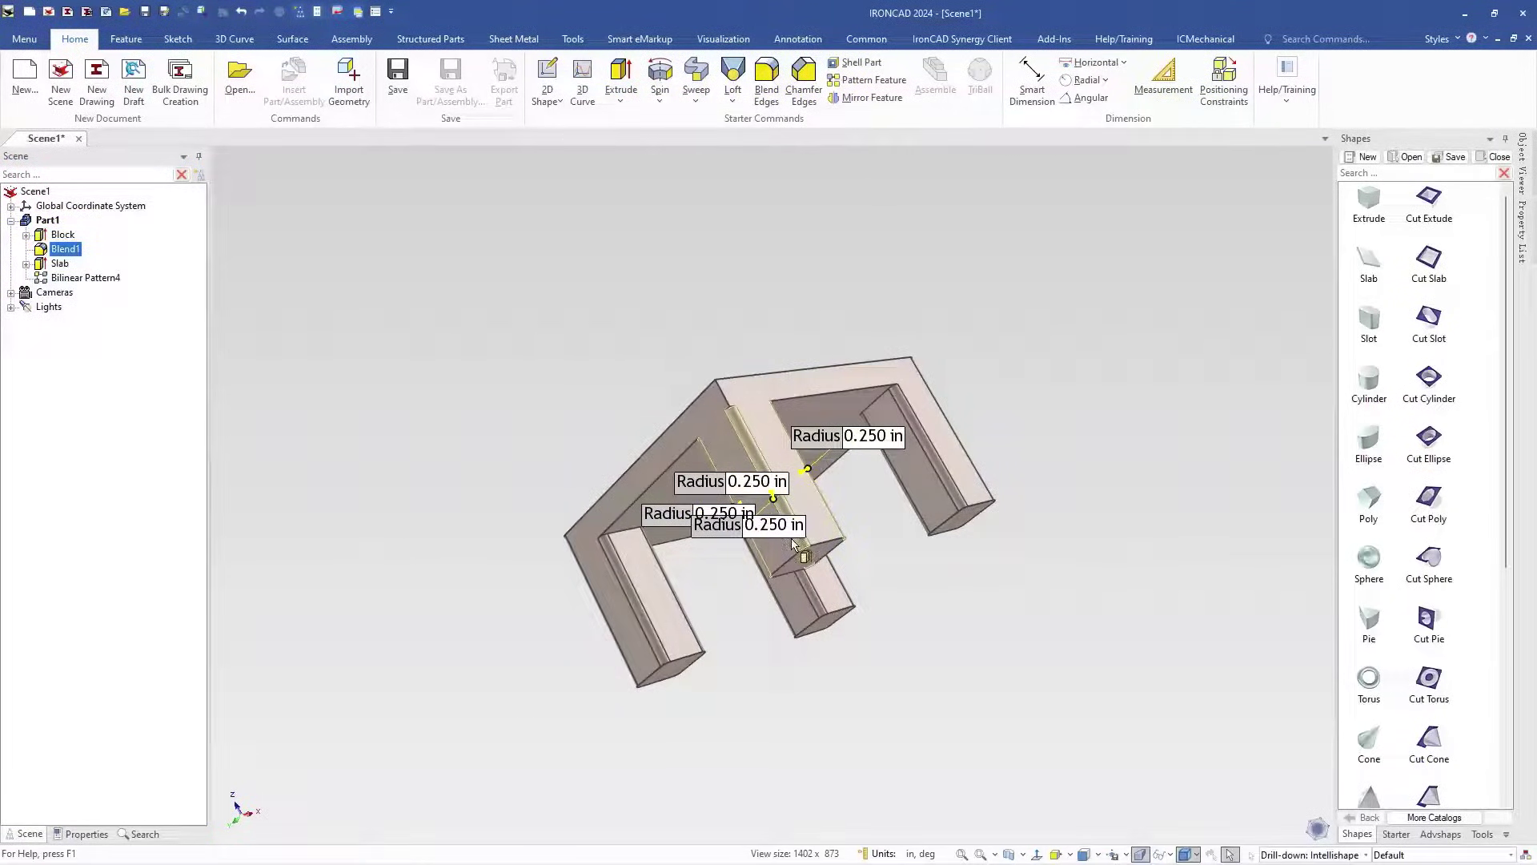
key("F3")
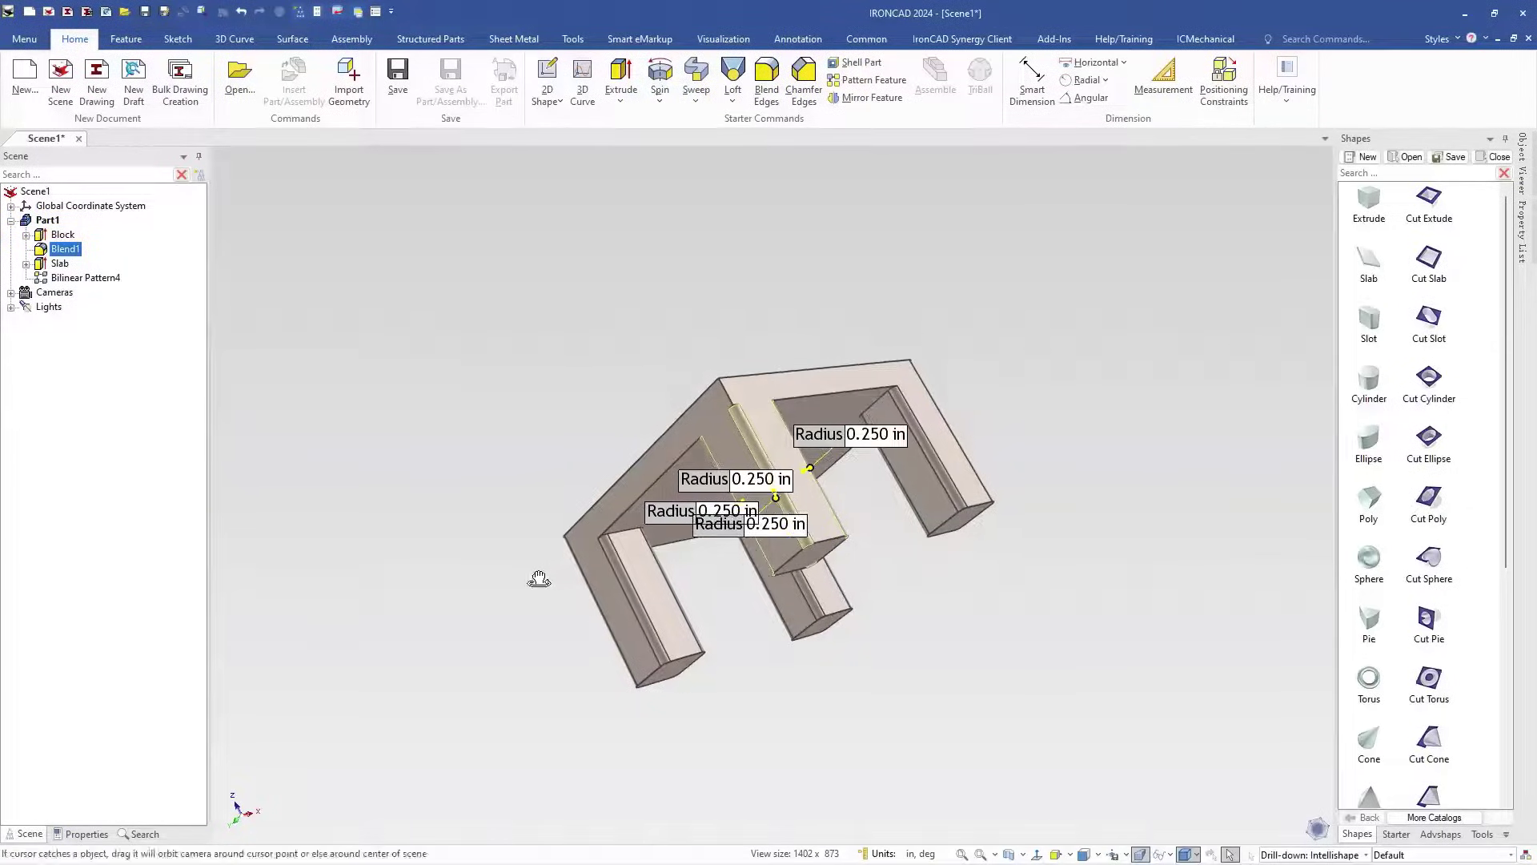
left_click_drag(539, 576, 779, 621)
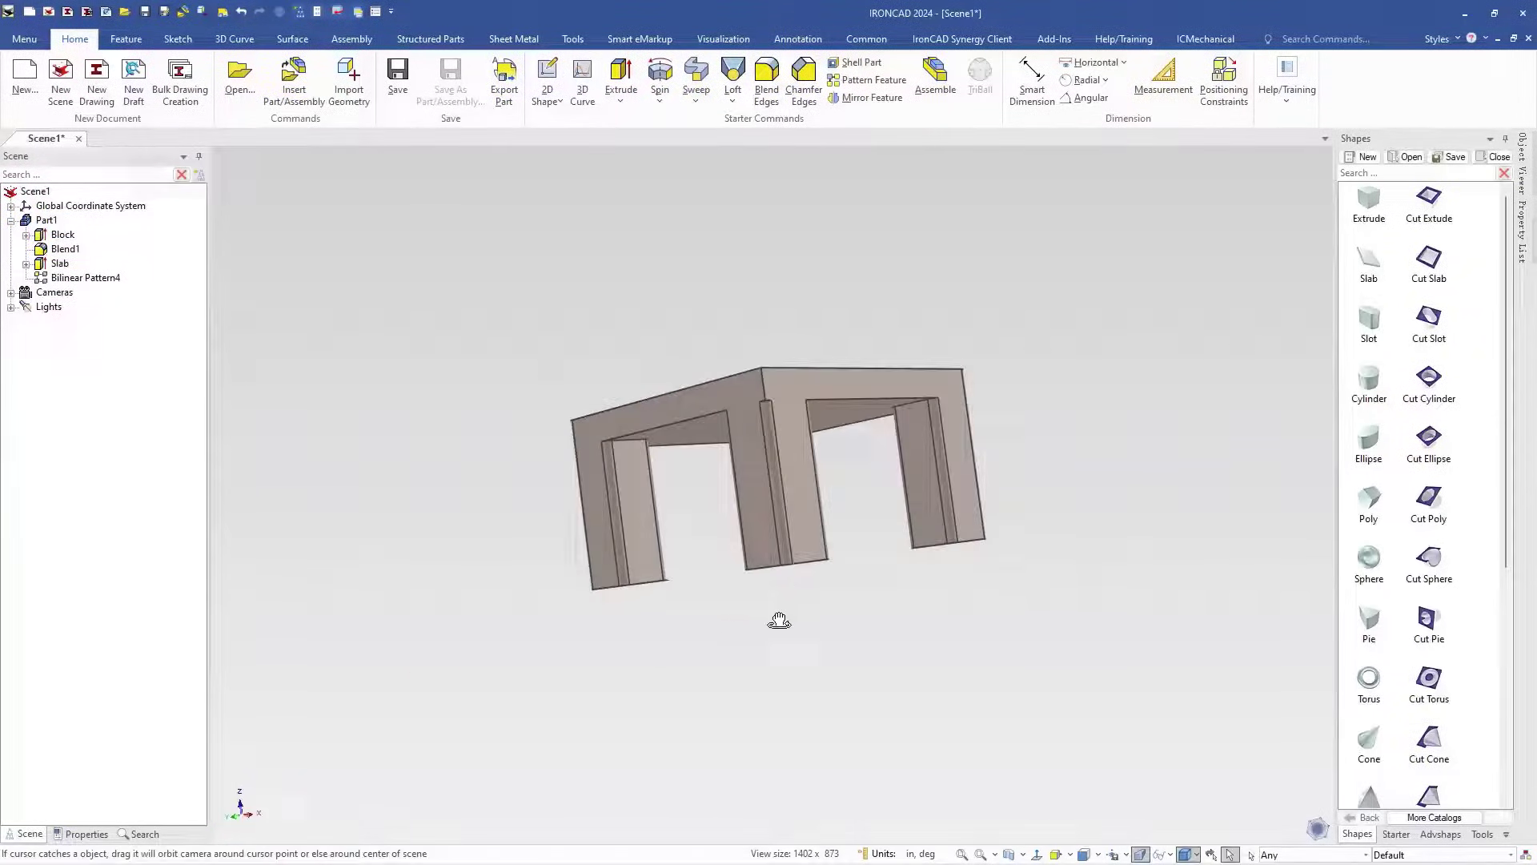
left_click_drag(1012, 559, 818, 458)
key("Escape")
key("F3")
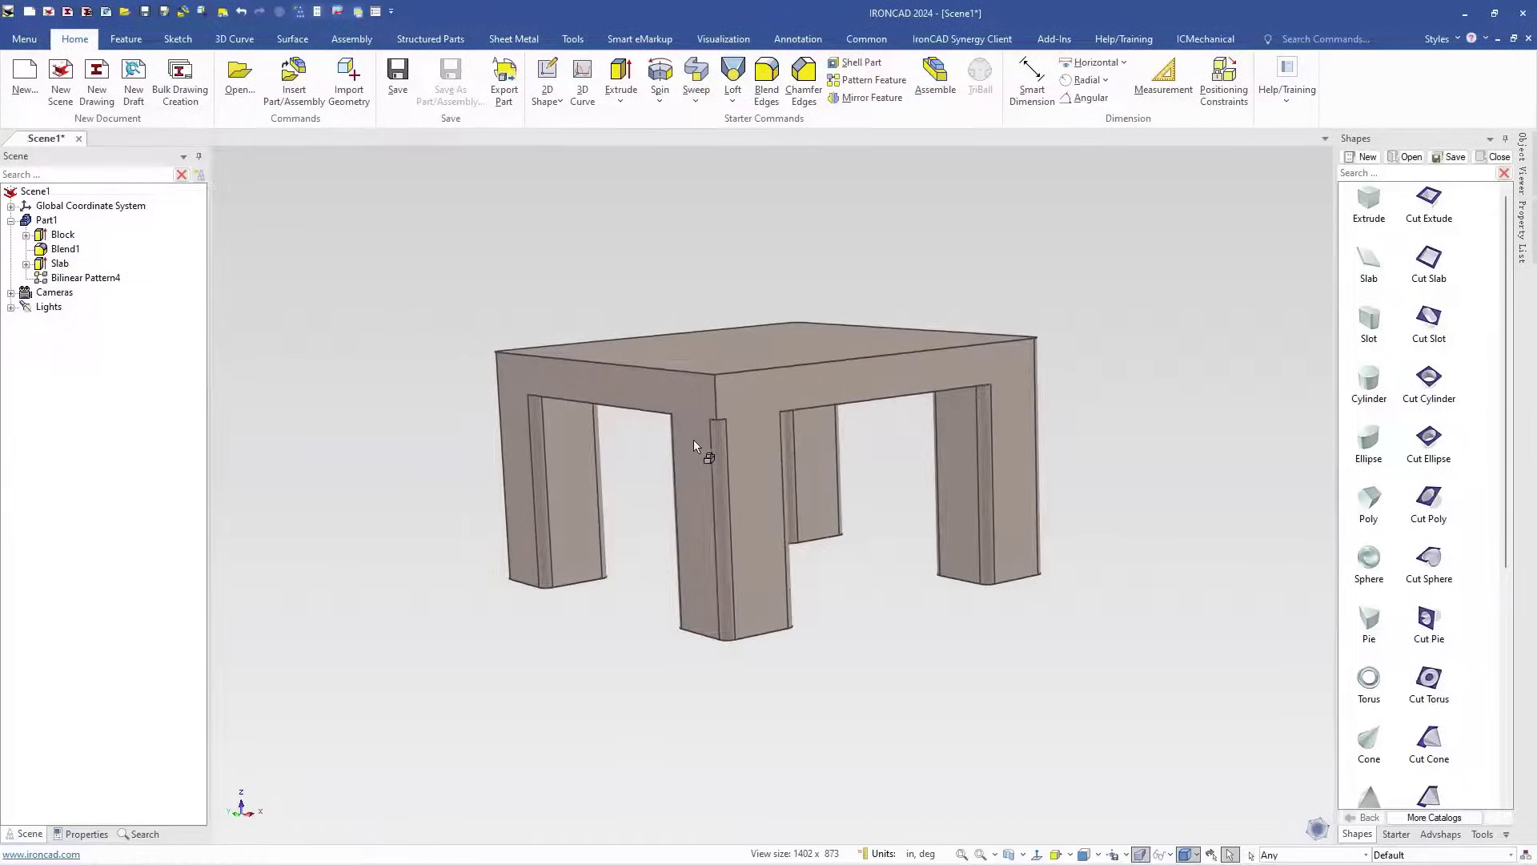
left_click_drag(703, 436, 727, 371)
left_click_drag(944, 573, 915, 514)
key("Escape")
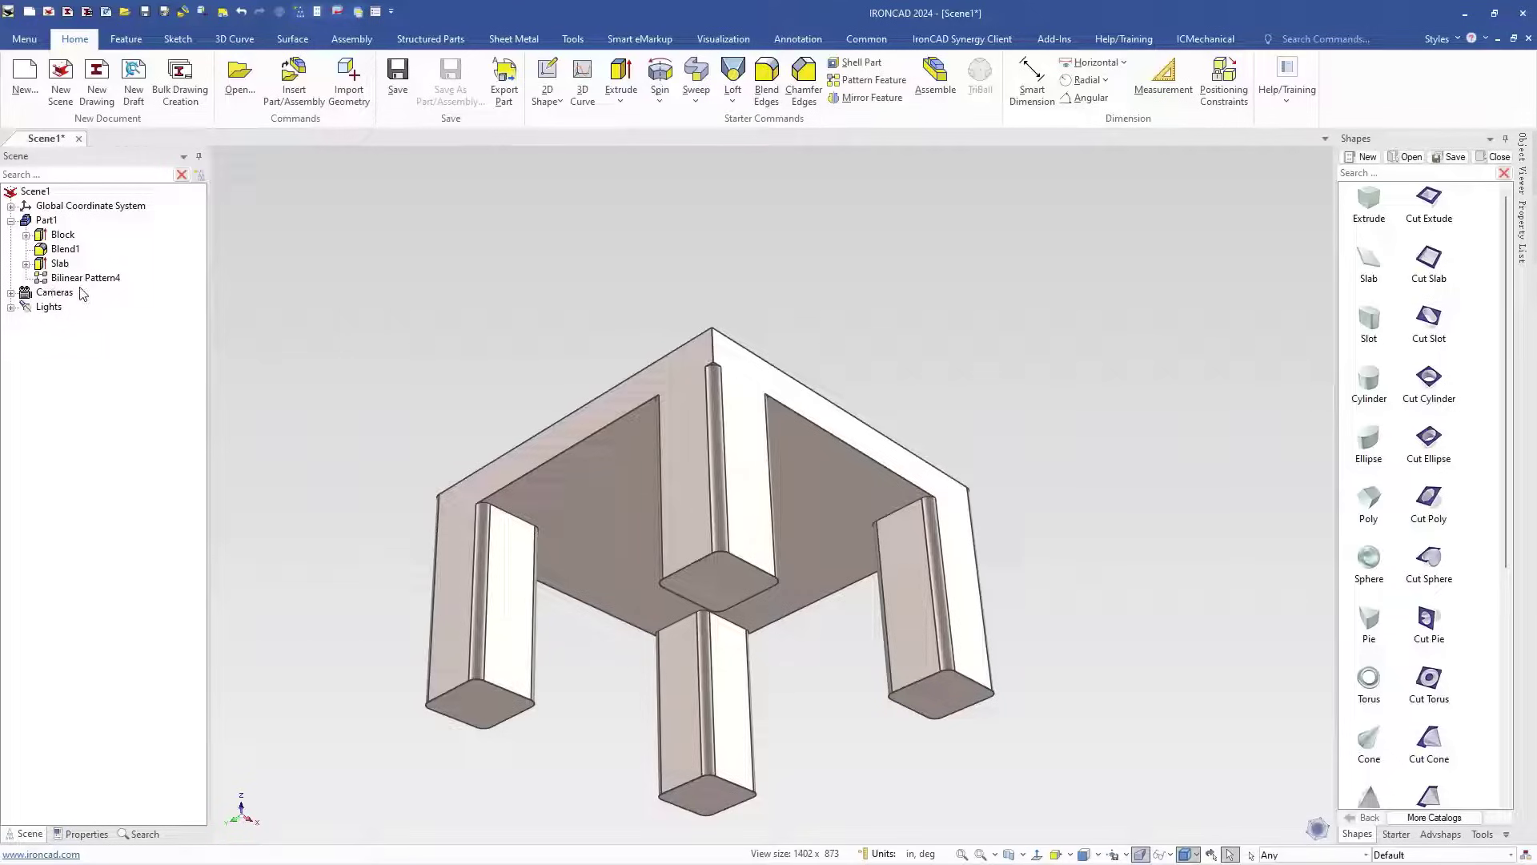
- Delete Bilinear Pattern4 and Blend1 from the history, then select the block column
left_click(40, 280)
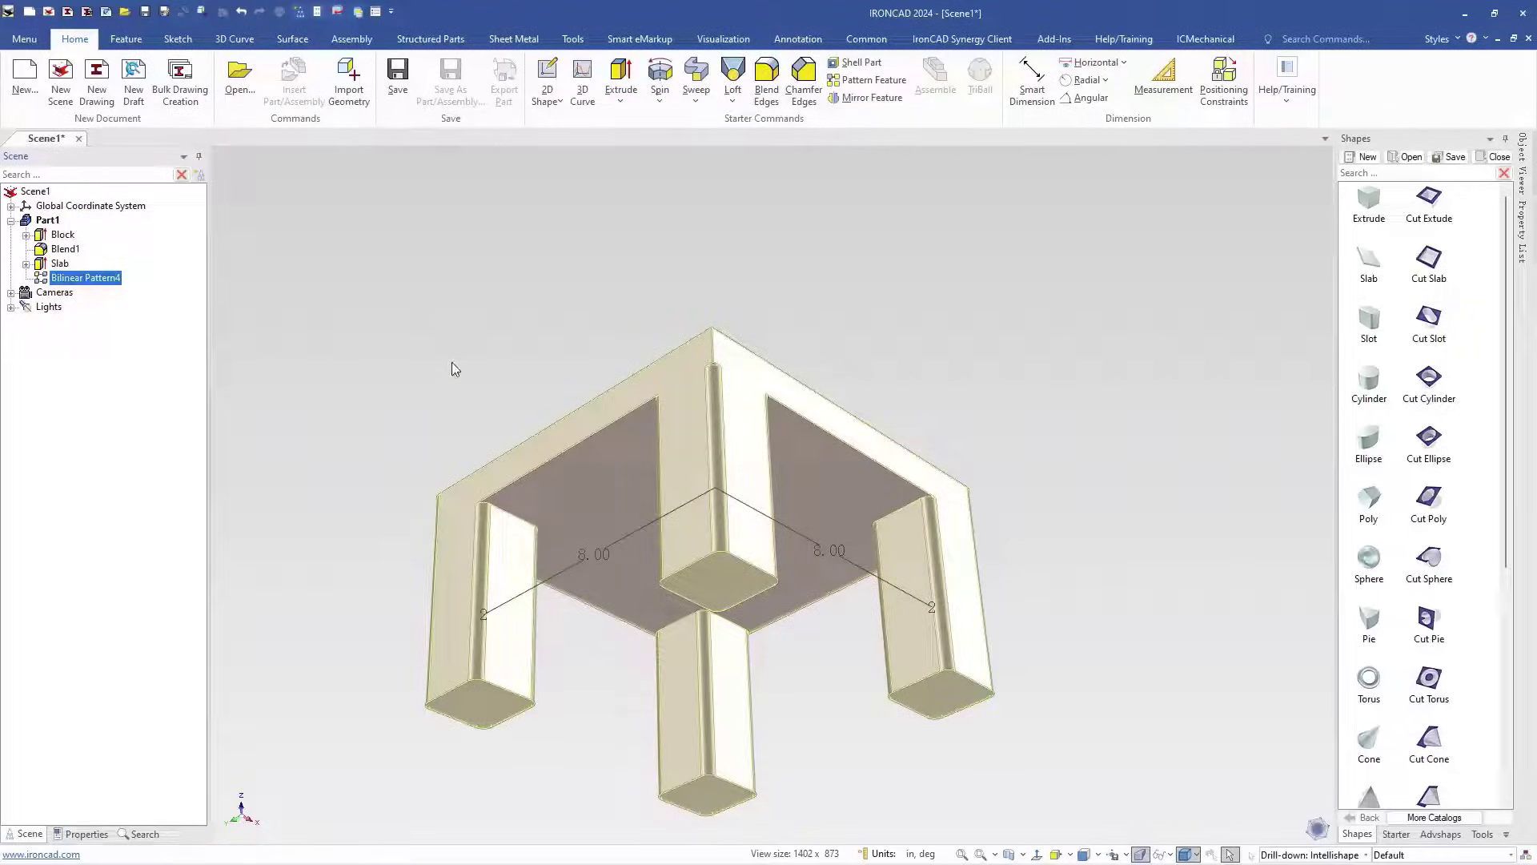
key("Delete")
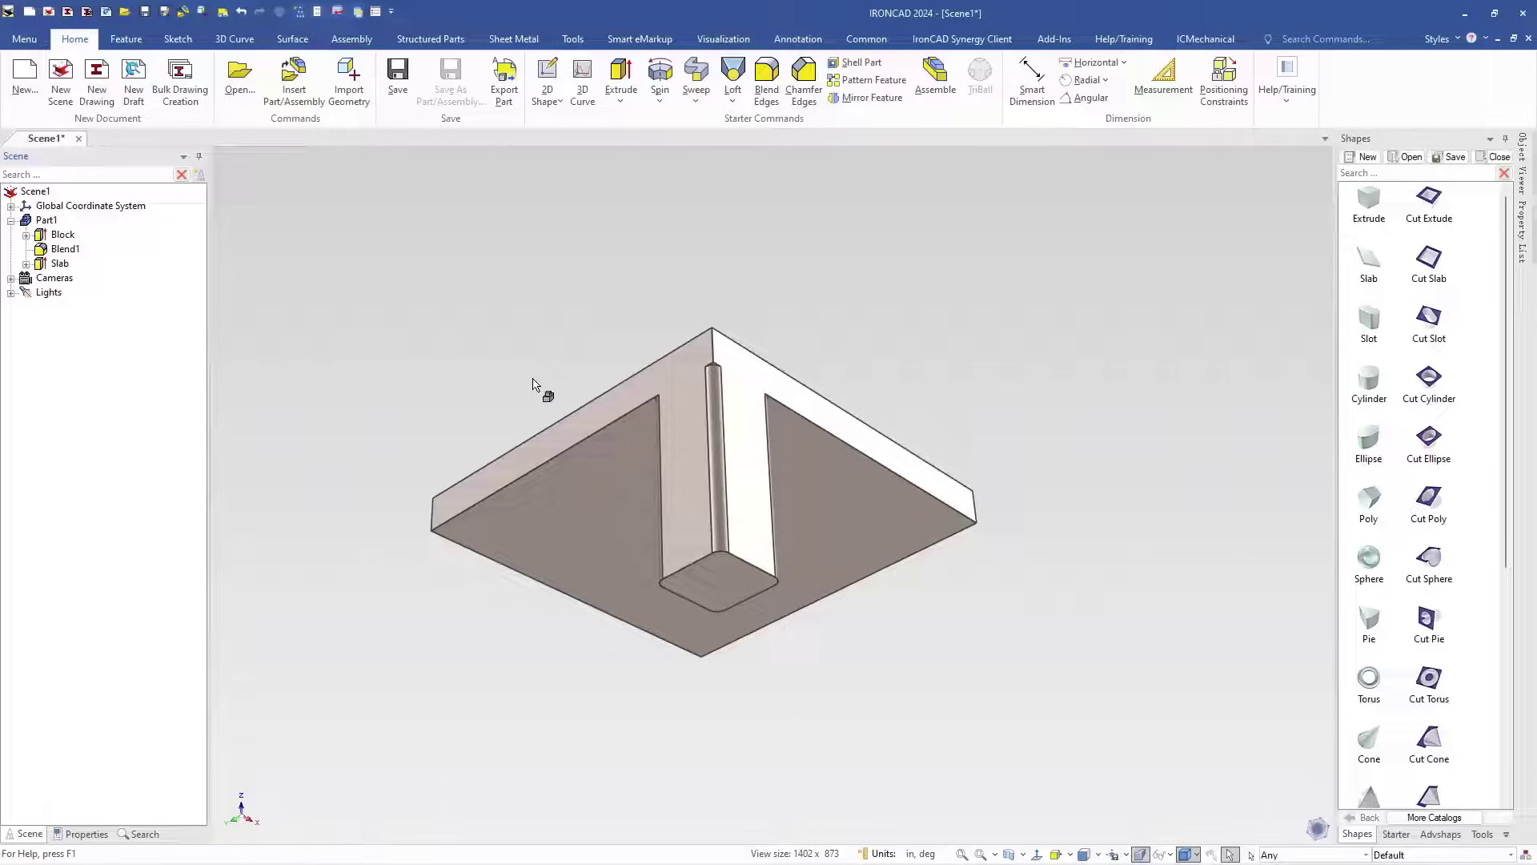
left_click(38, 250)
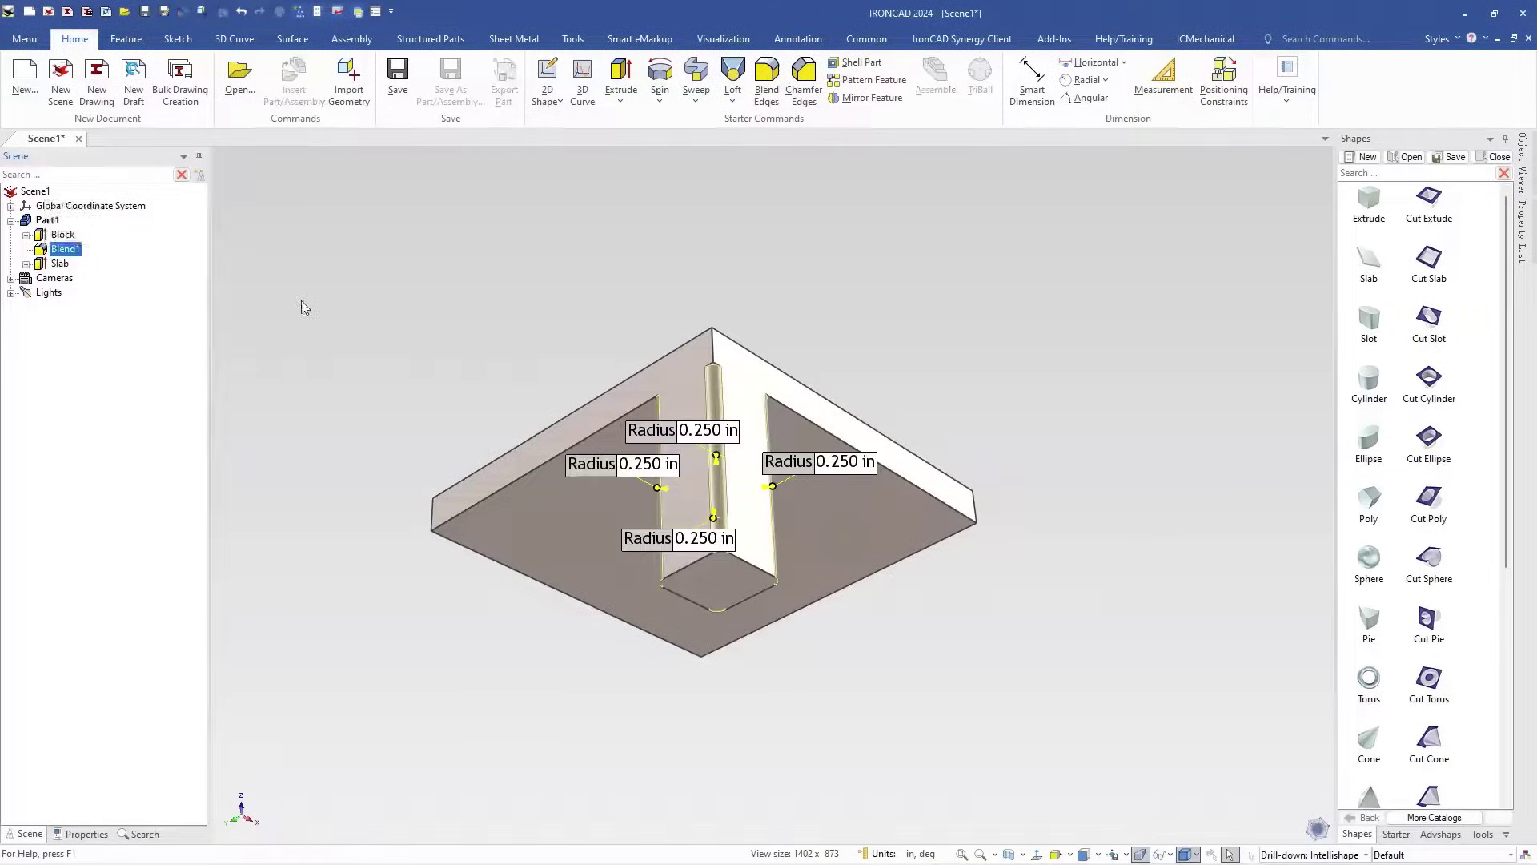
key("Delete")
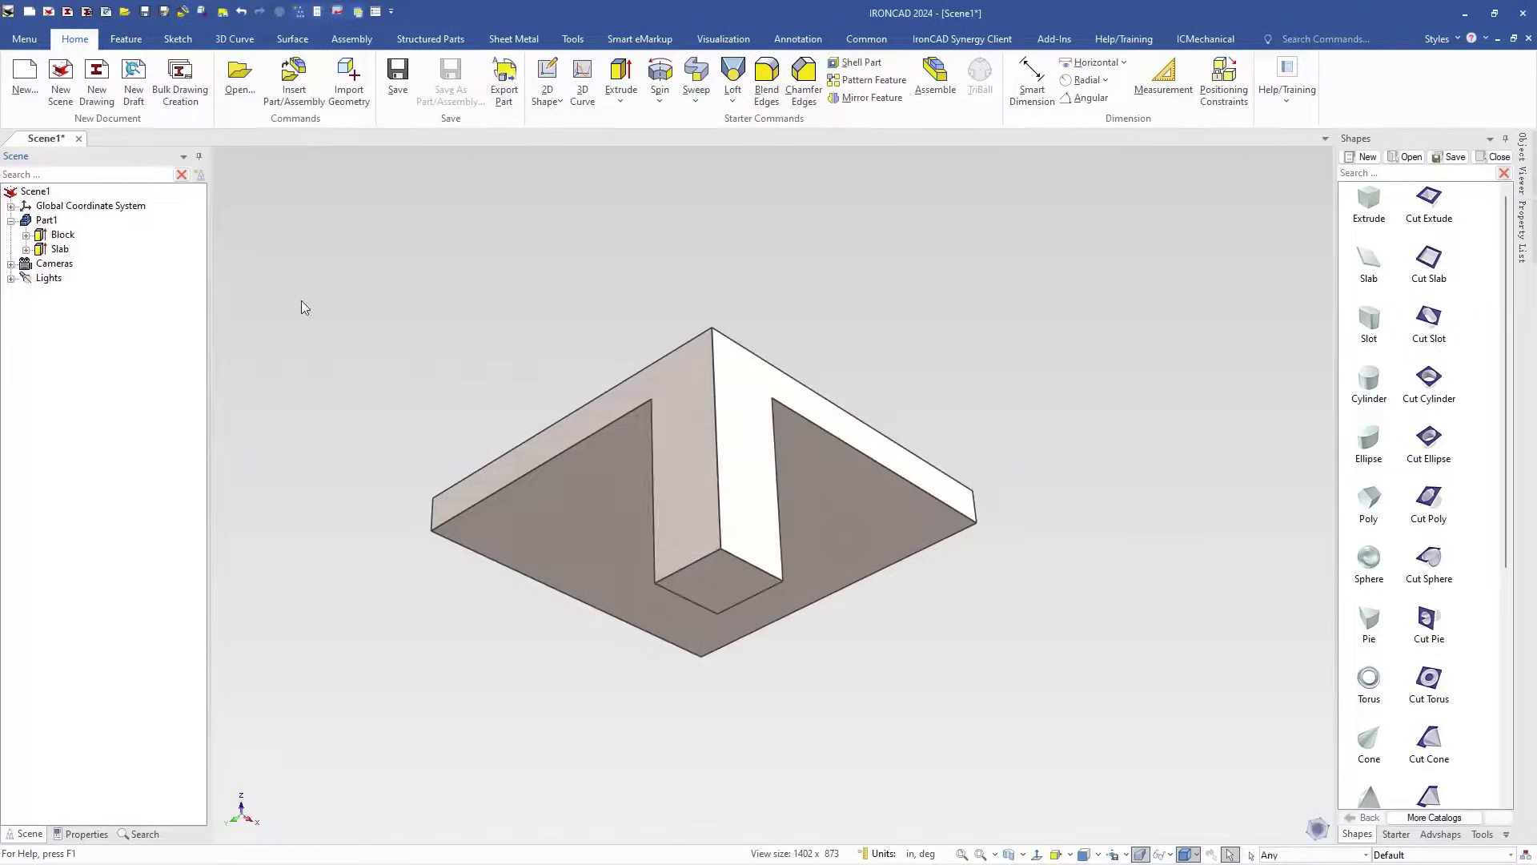
left_click(754, 498)
left_click(751, 497)
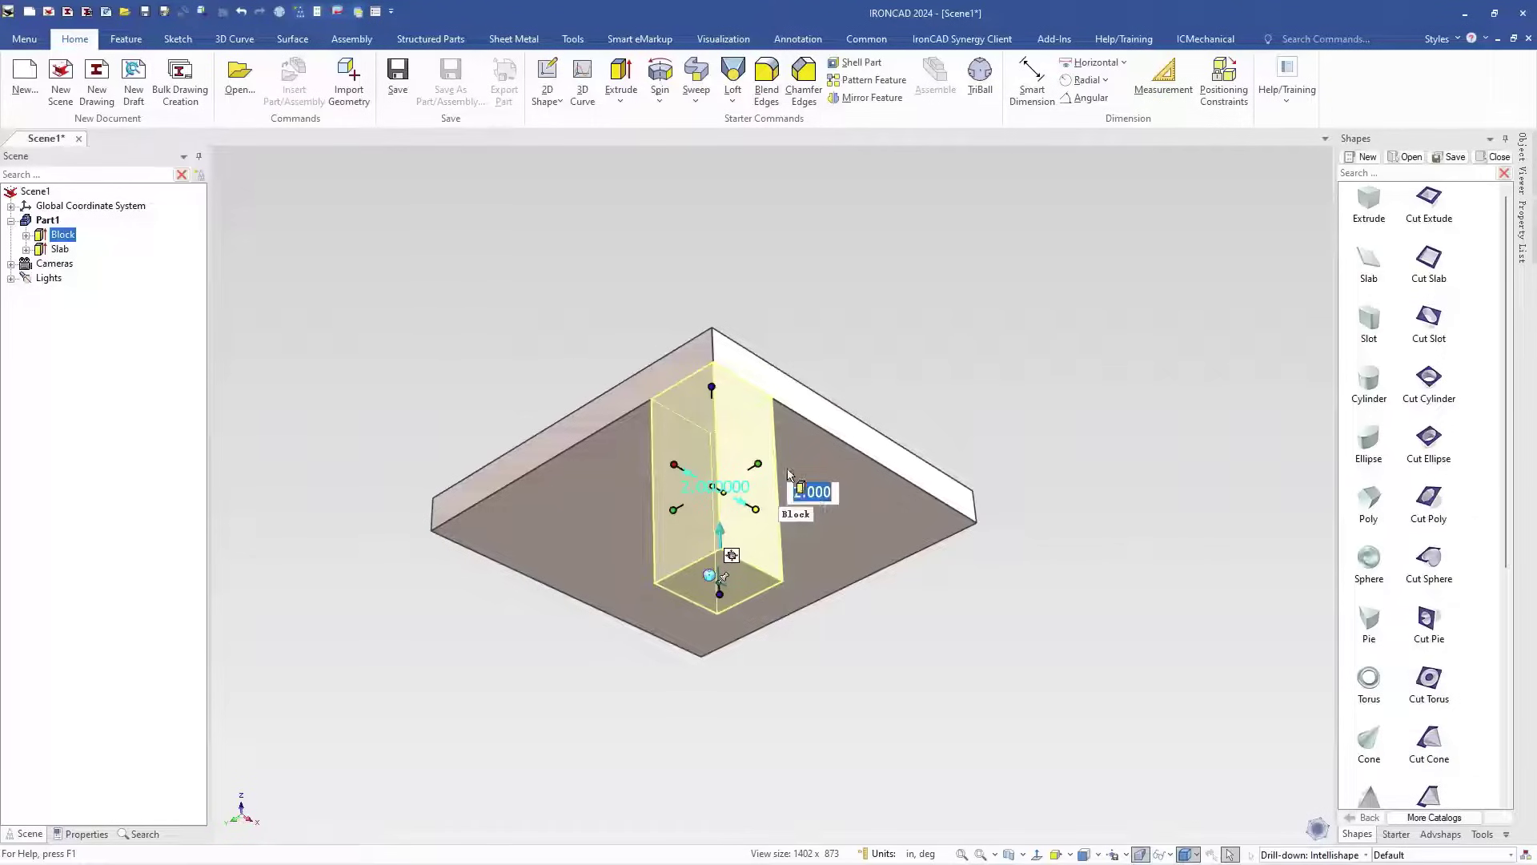
left_click(844, 466)
left_click(737, 499)
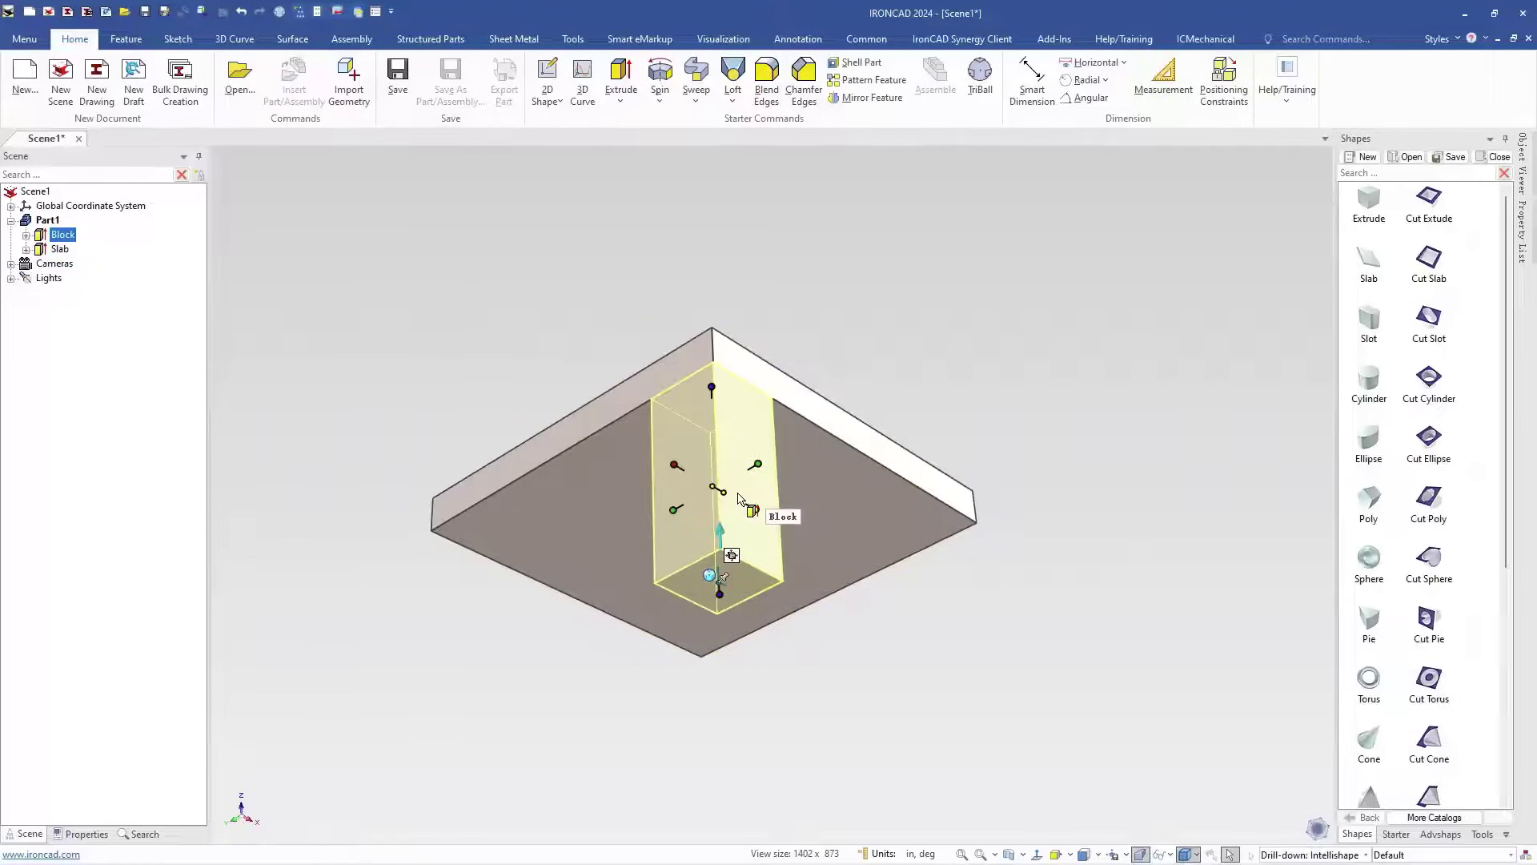
- Round the block leg's side section edges with a 0.25 blend in its Surface Reshaping bevel settings
right_click(733, 437)
left_click(806, 774)
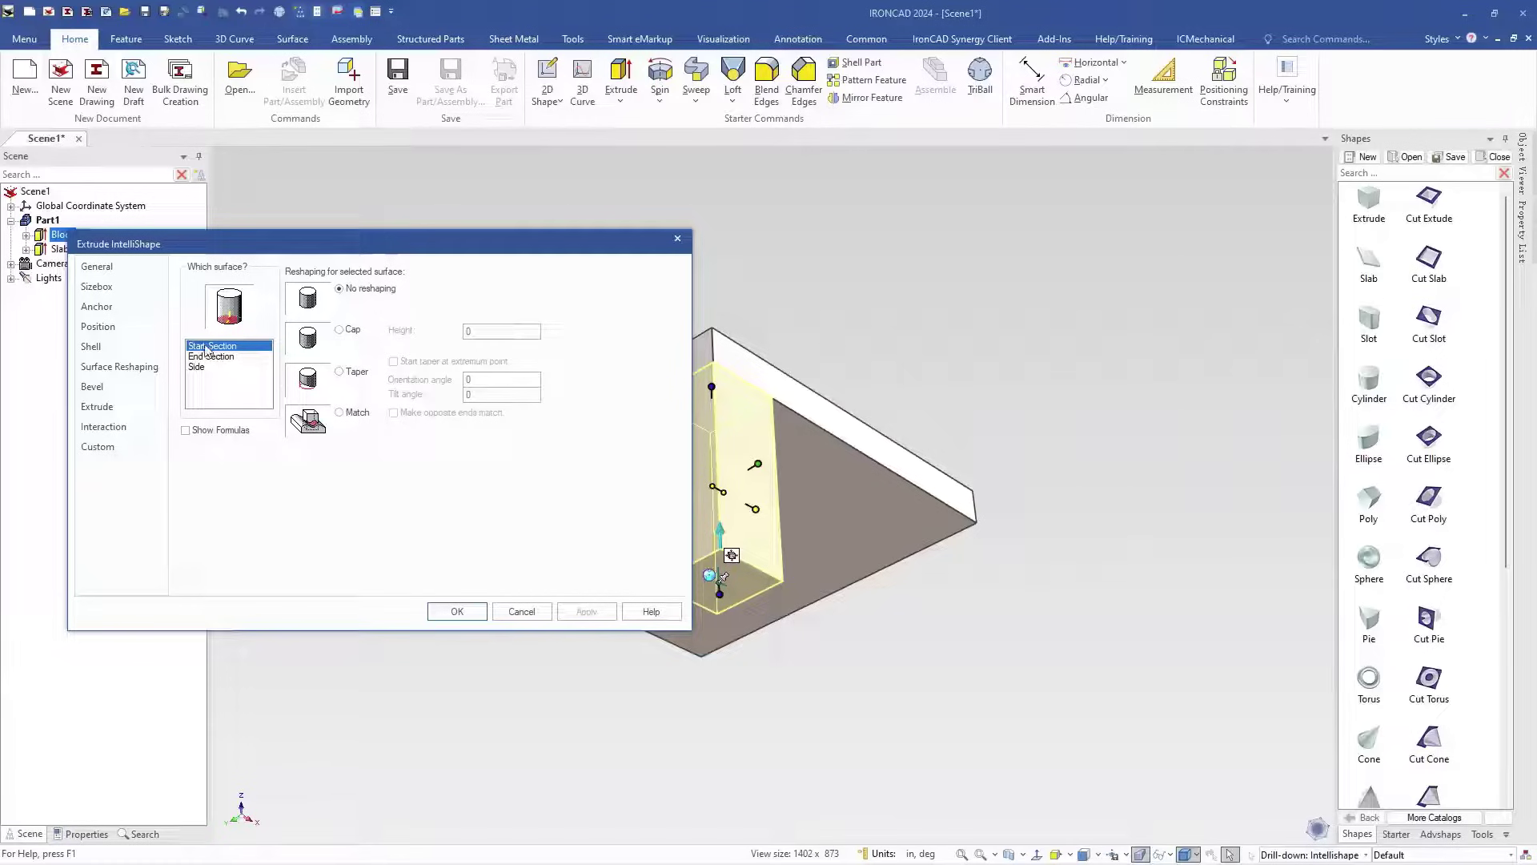
left_click_drag(545, 251, 475, 239)
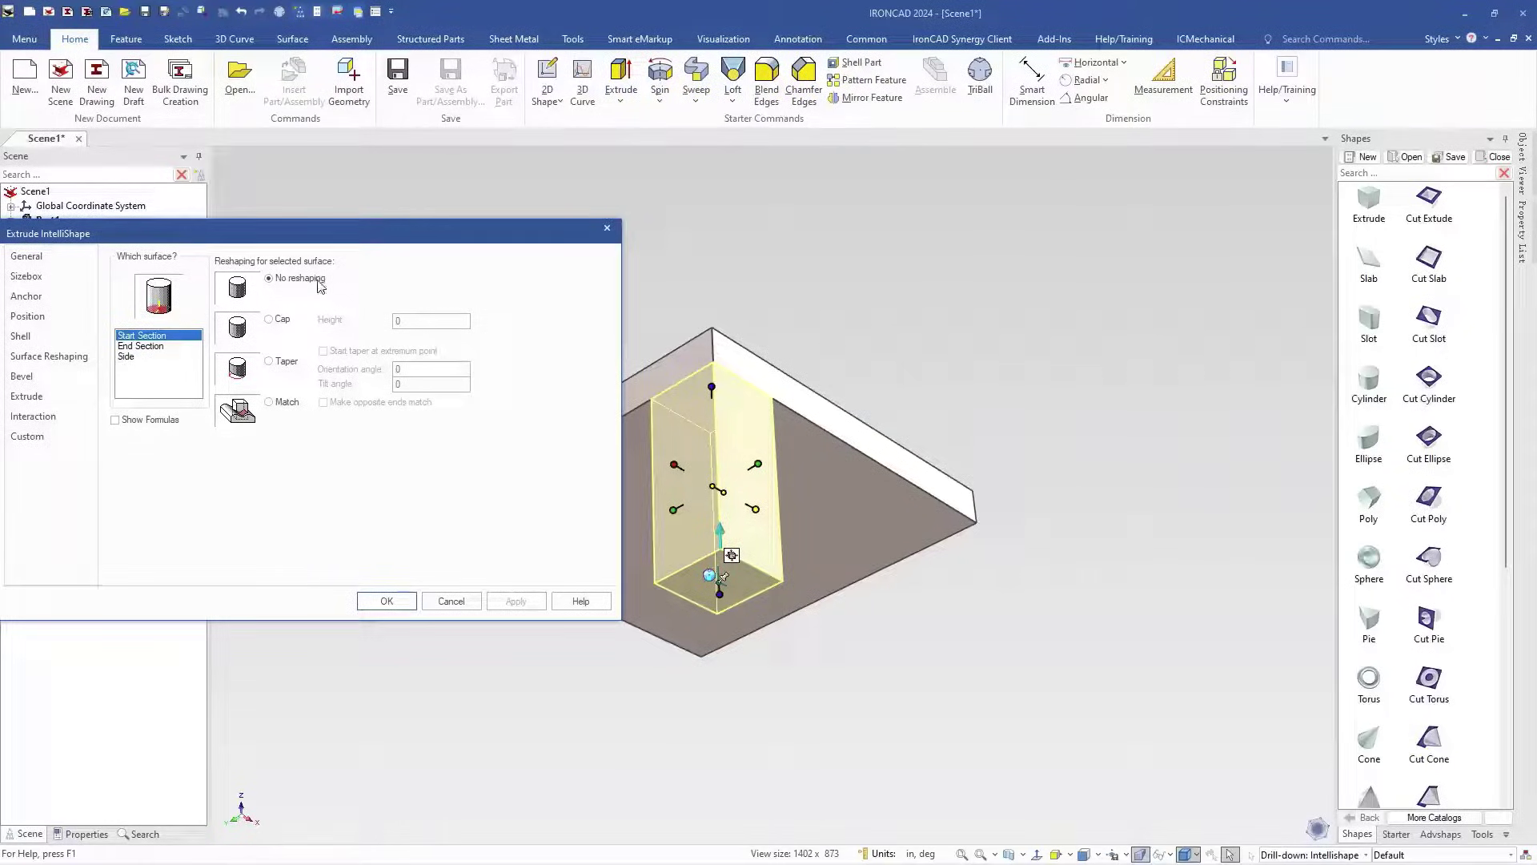
left_click_drag(295, 240, 339, 191)
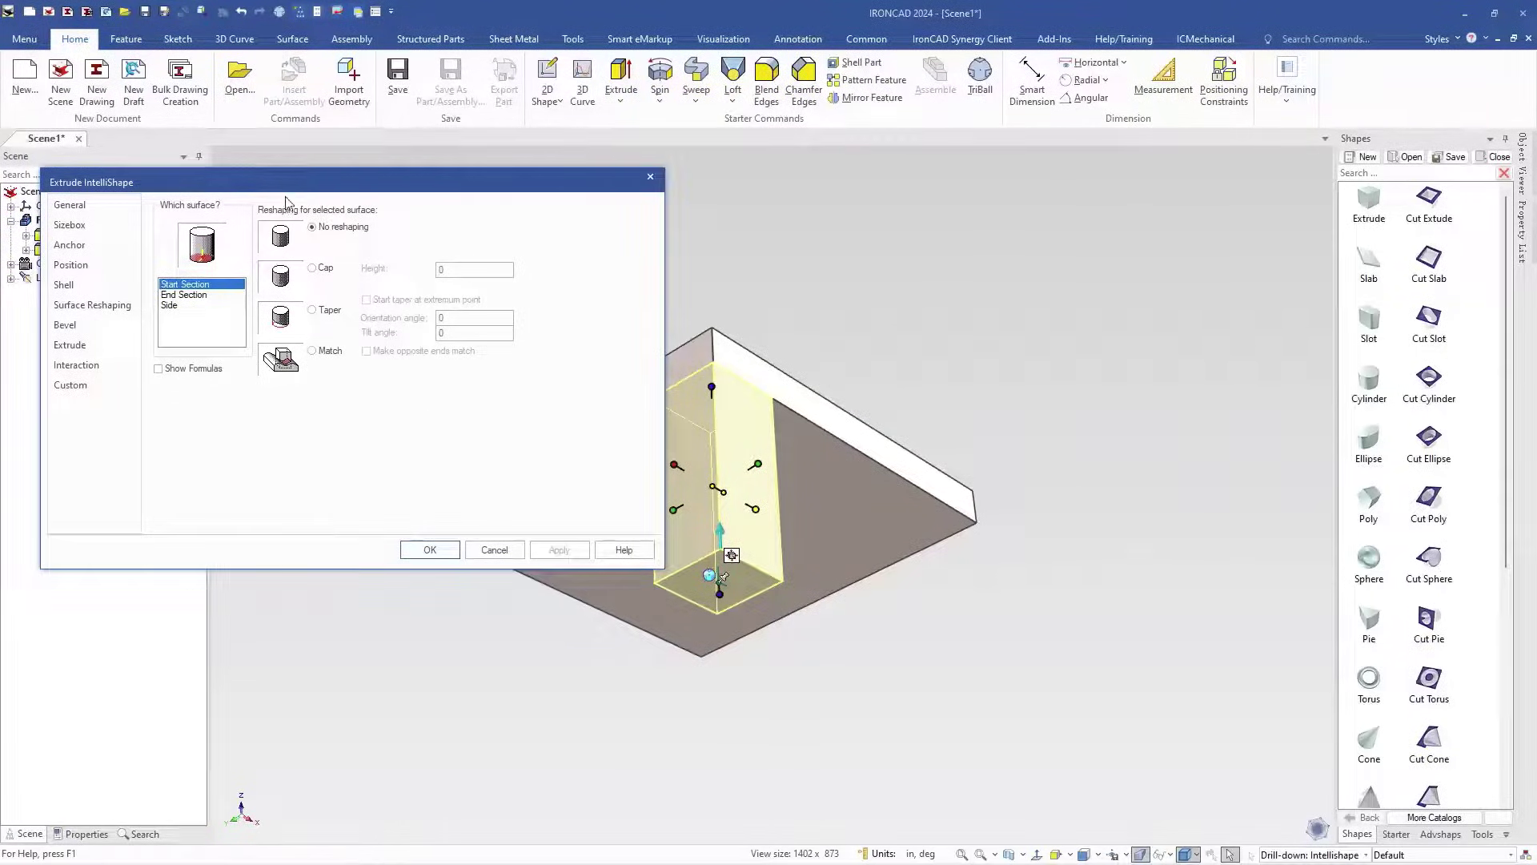
left_click(78, 330)
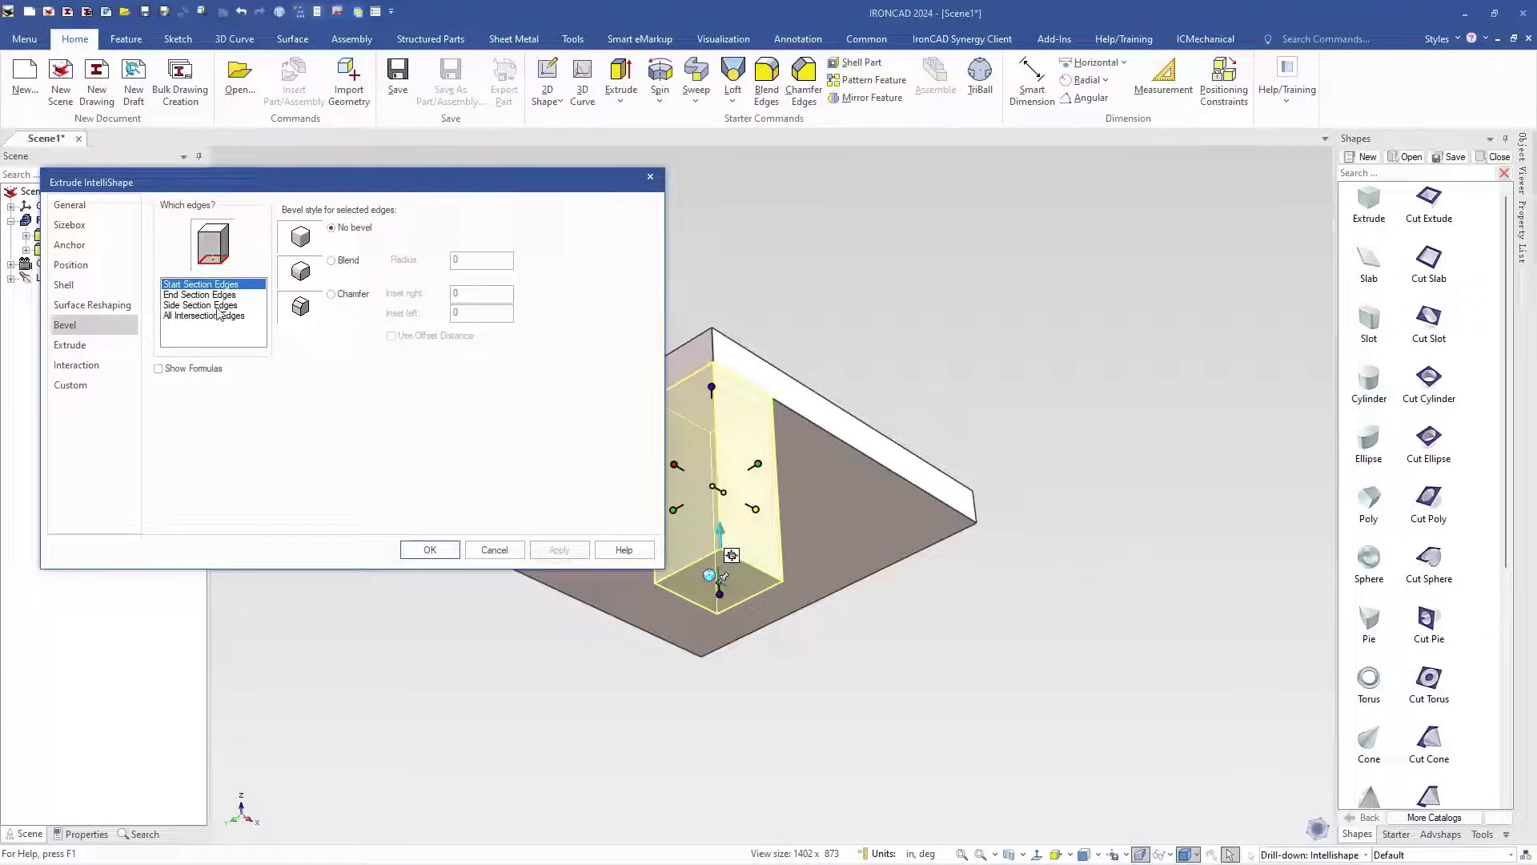
left_click(183, 305)
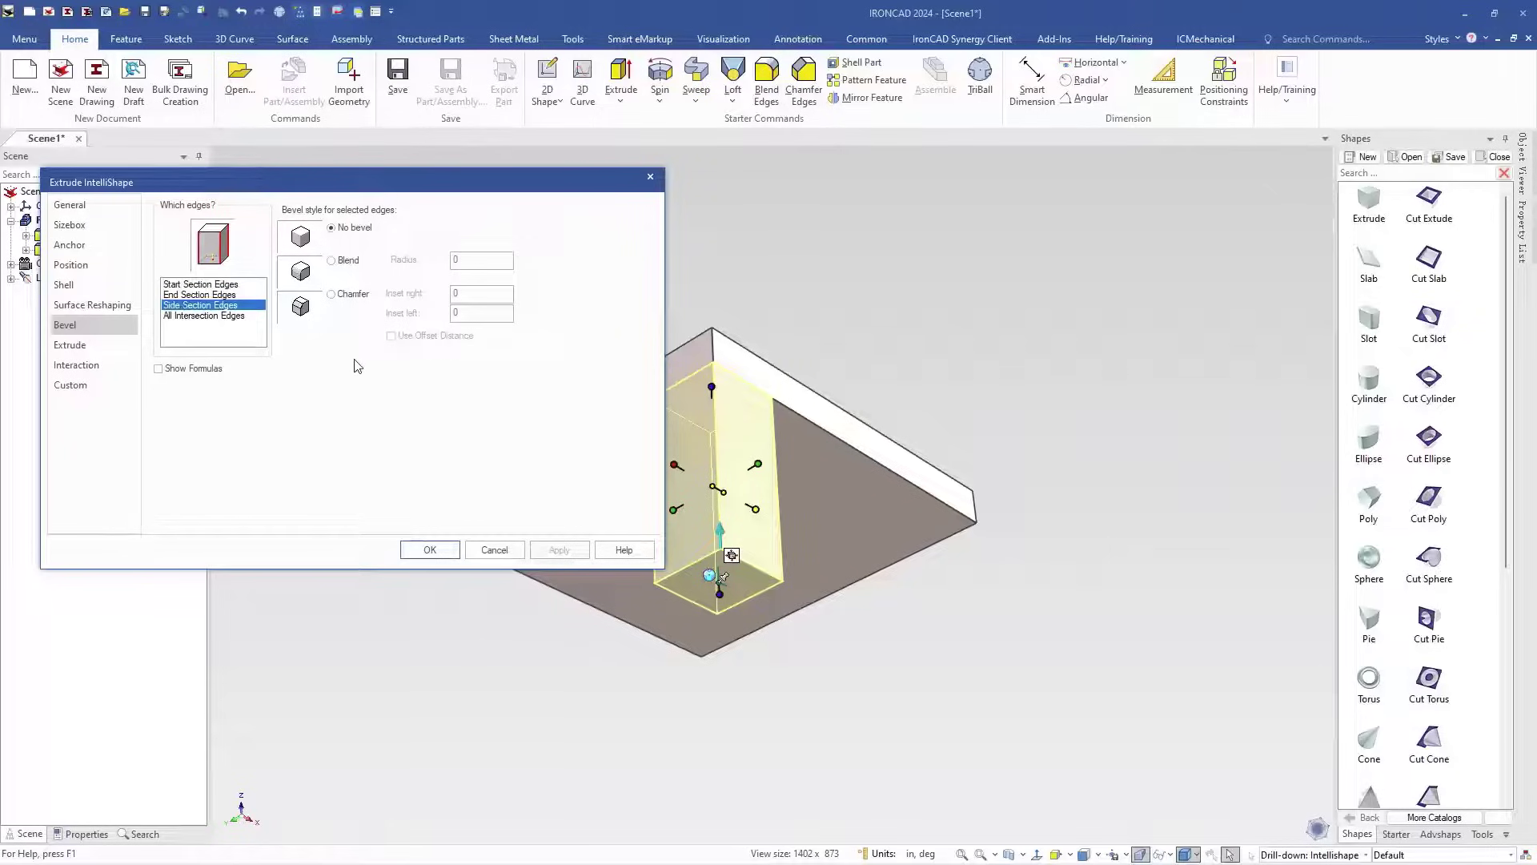
left_click(330, 261)
type(".25")
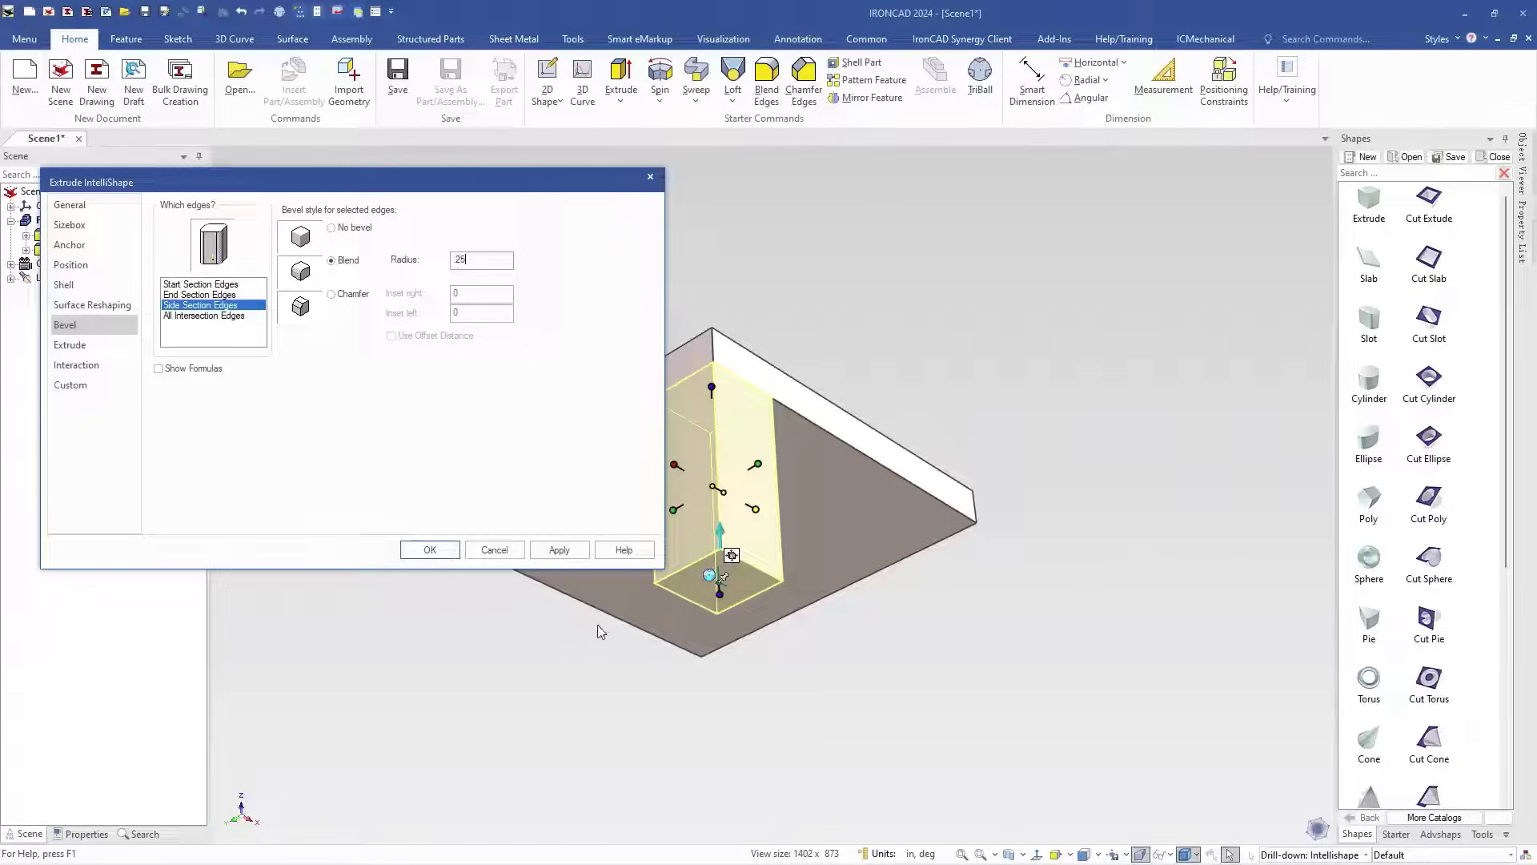
left_click(429, 549)
left_click(793, 708)
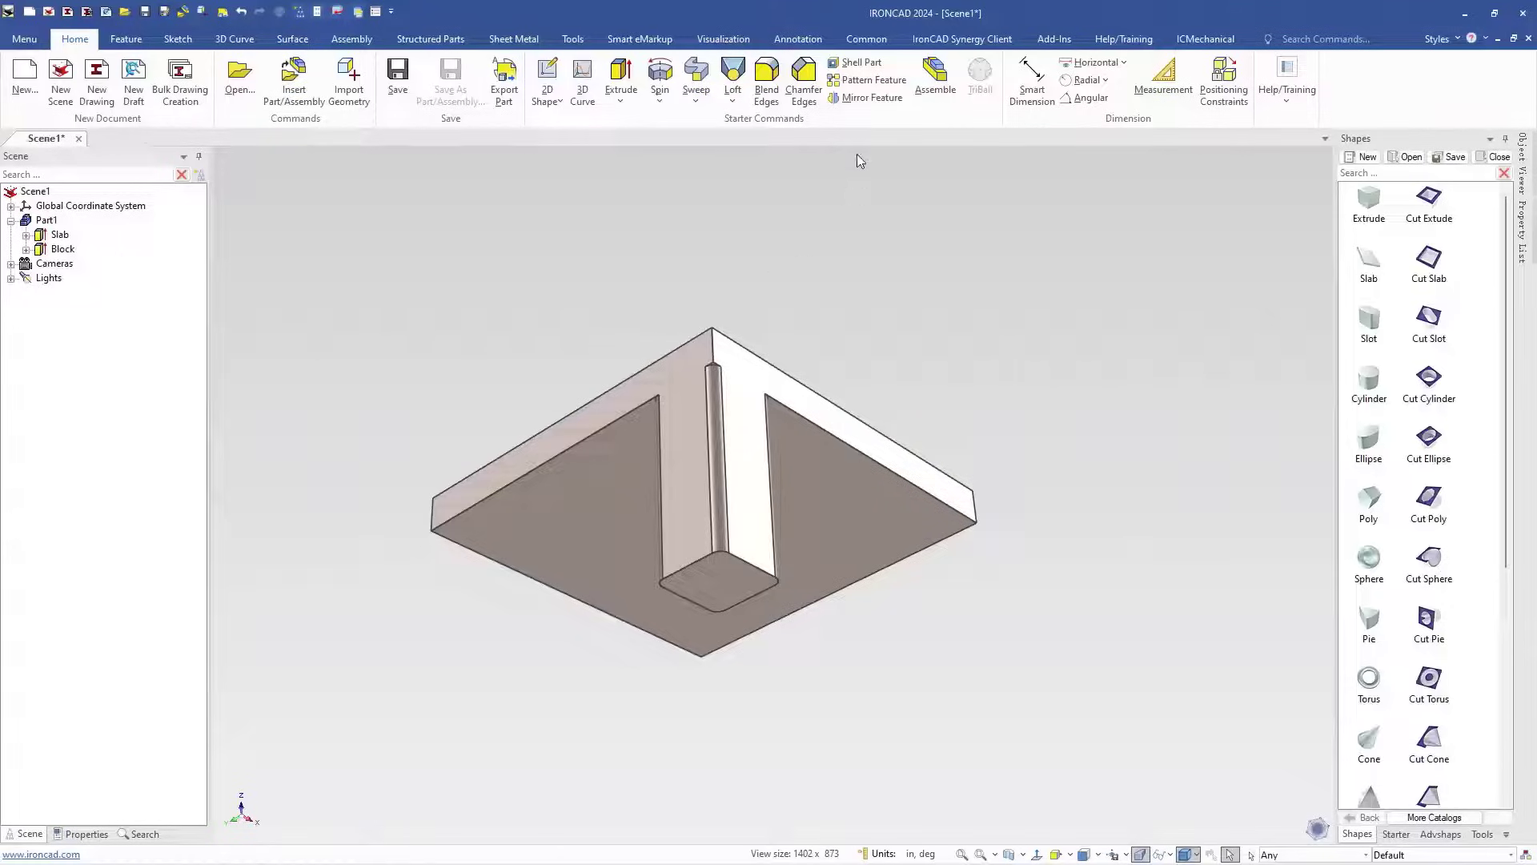
- Pattern the blended Block along two slab edges, 2 copies each at 8 in offset, making four legs
left_click(864, 79)
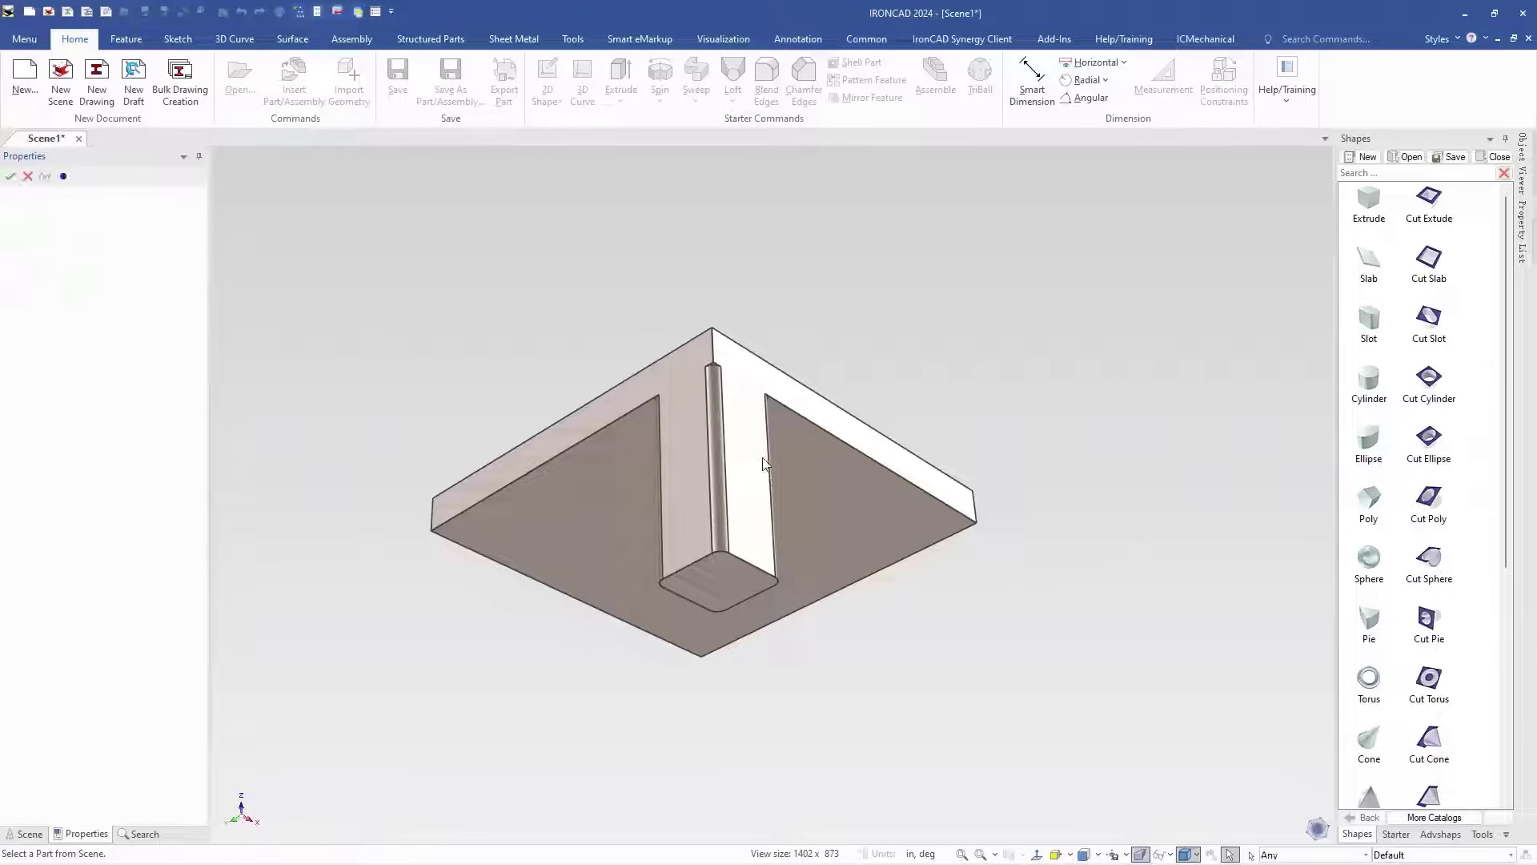
left_click(772, 407)
left_click(807, 388)
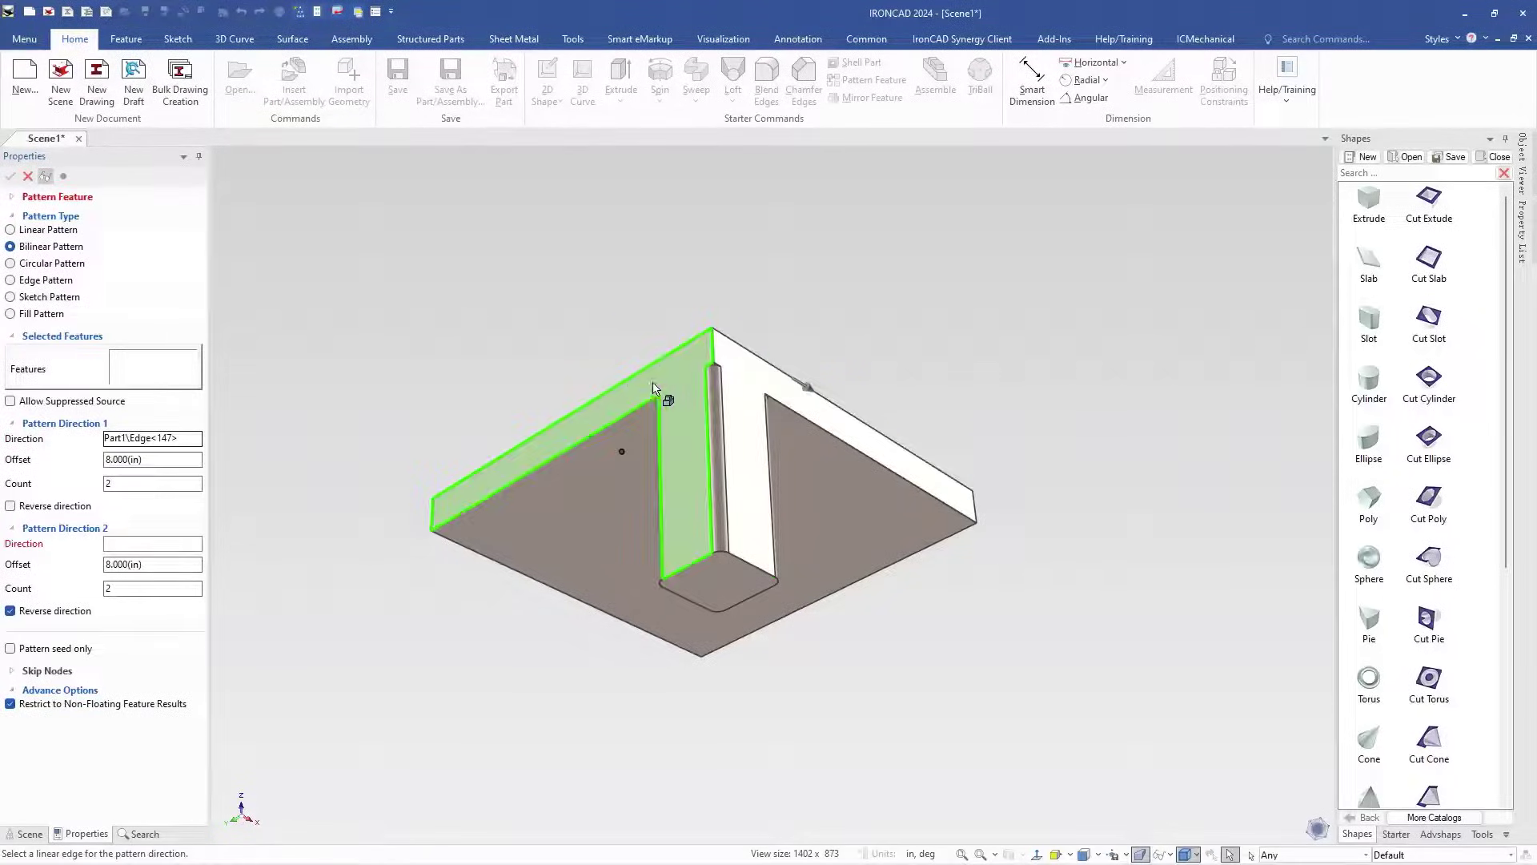
left_click(626, 381)
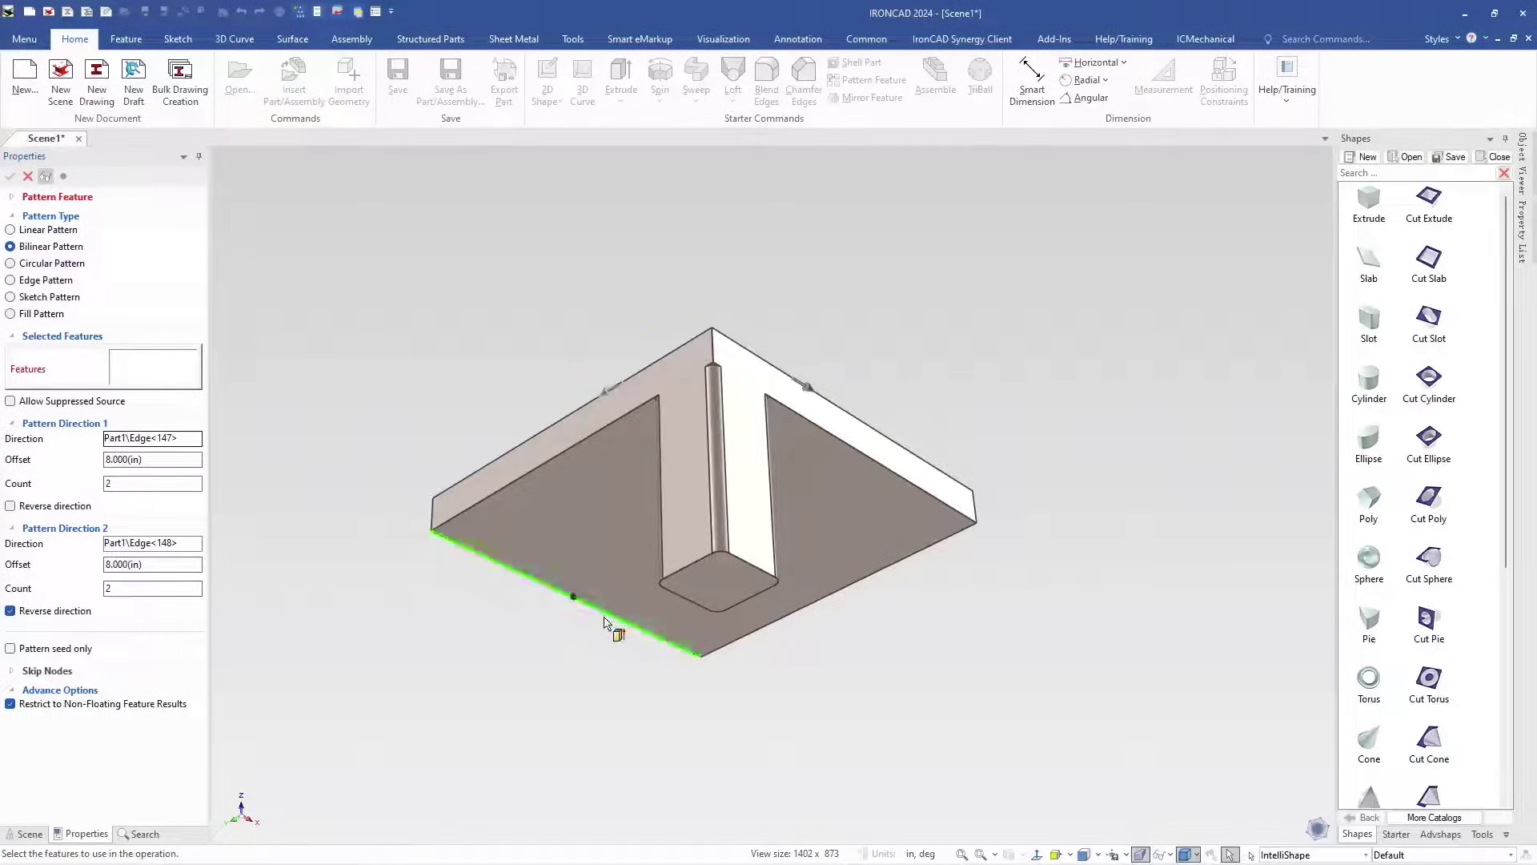
left_click(697, 505)
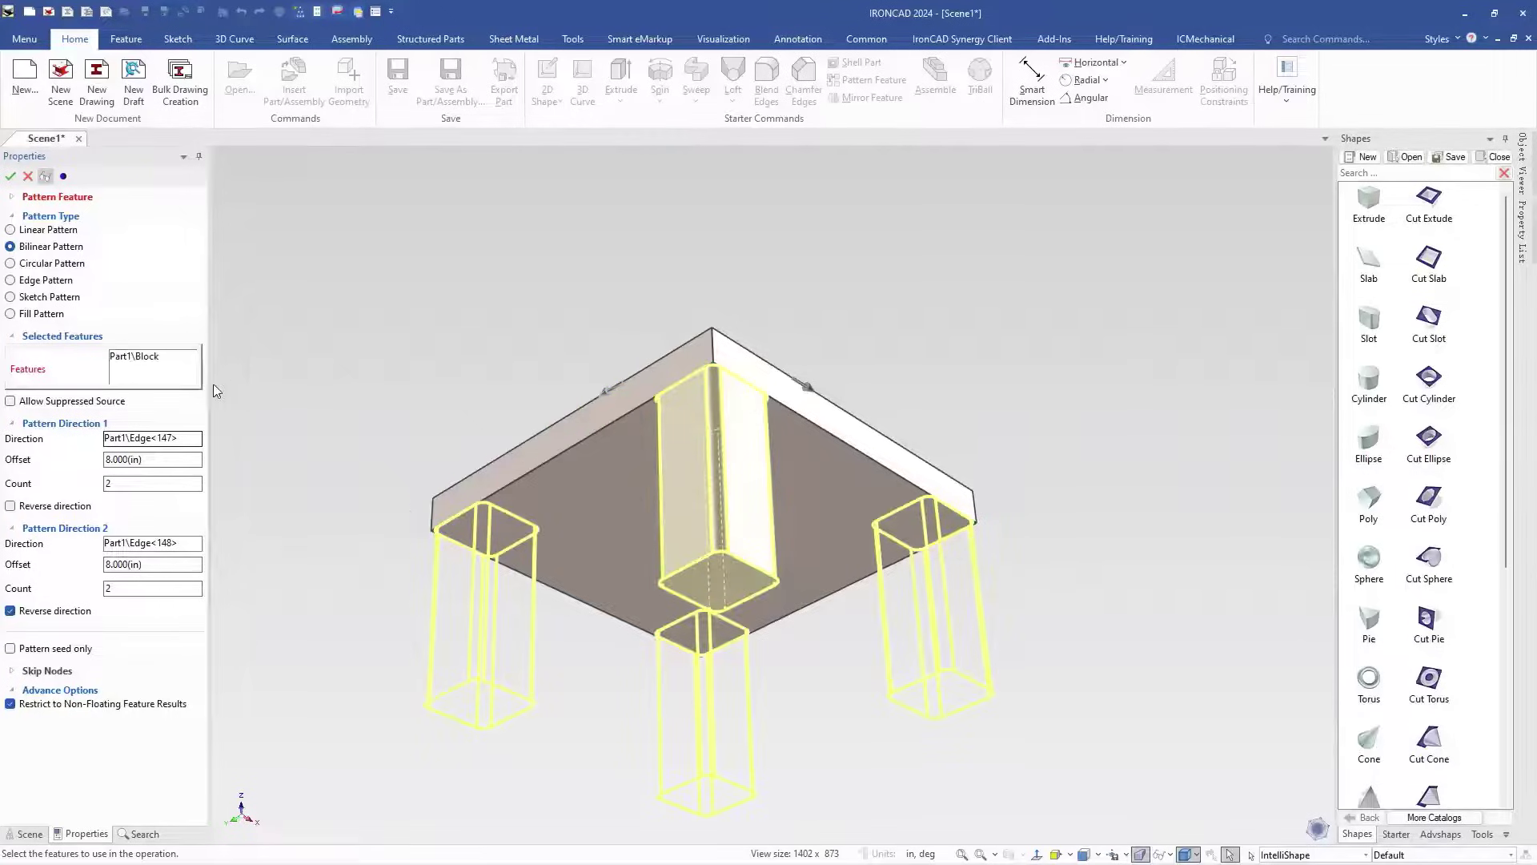
left_click(11, 177)
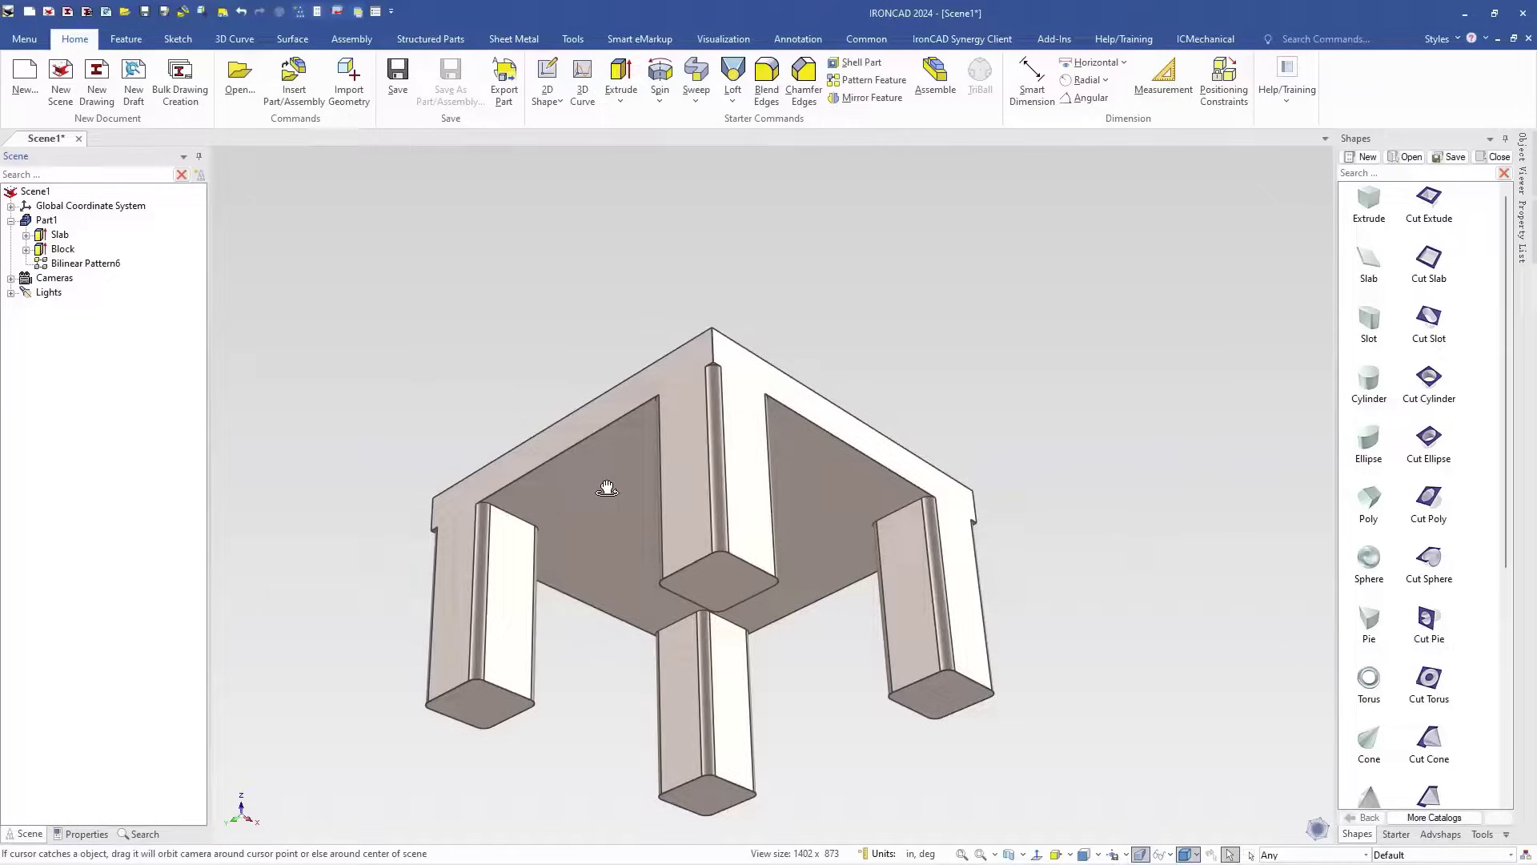
mouse_move(604, 487)
middle_mouse_down()
mouse_move(760, 471)
mouse_move(470, 549)
mouse_move(430, 590)
mouse_move(540, 557)
mouse_move(590, 504)
middle_mouse_up()
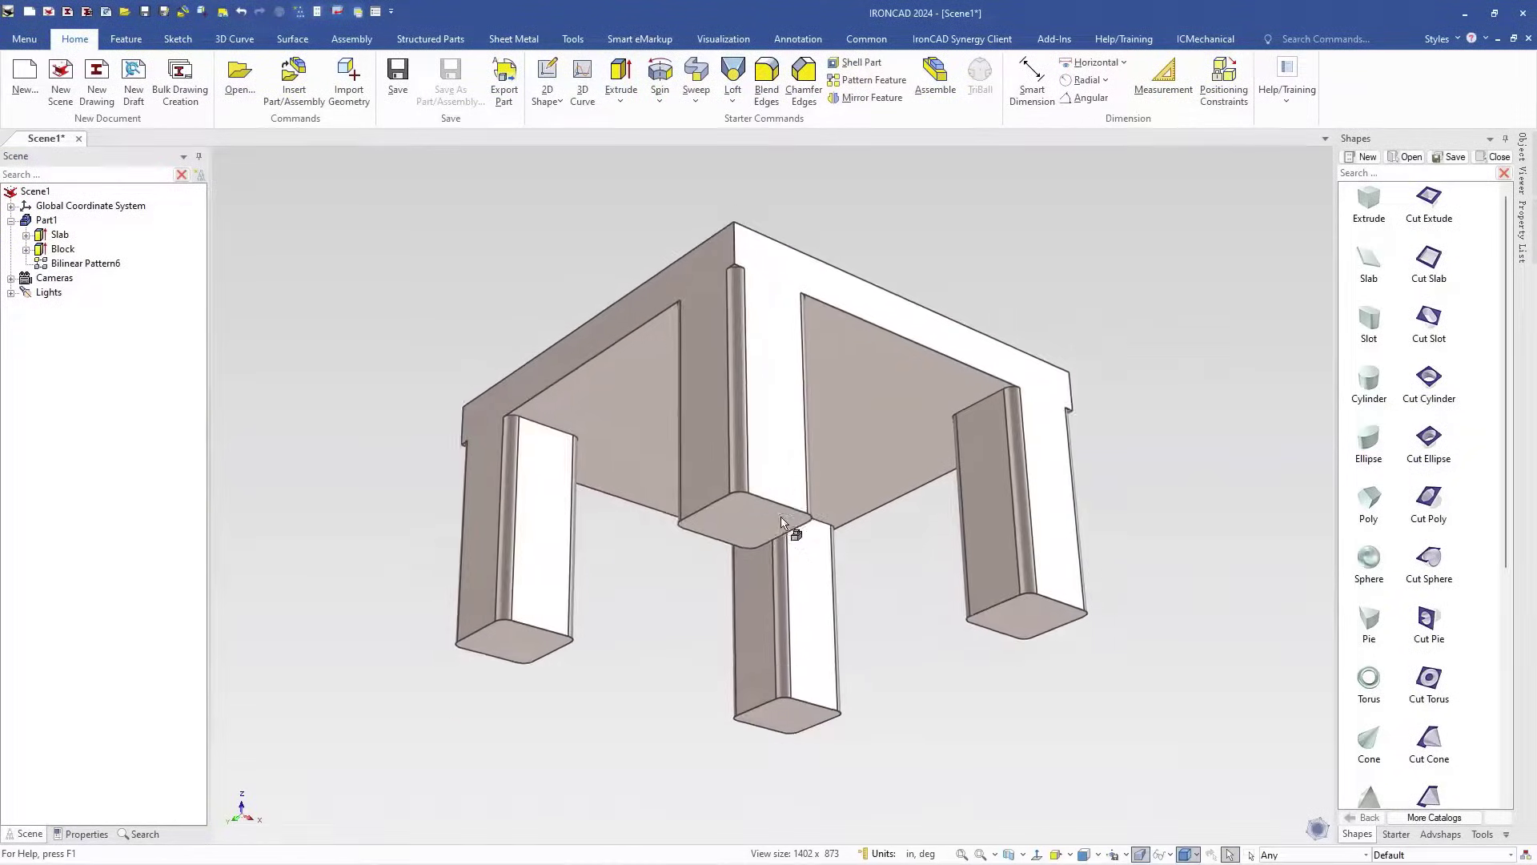
scroll(777, 496, "up", 1)
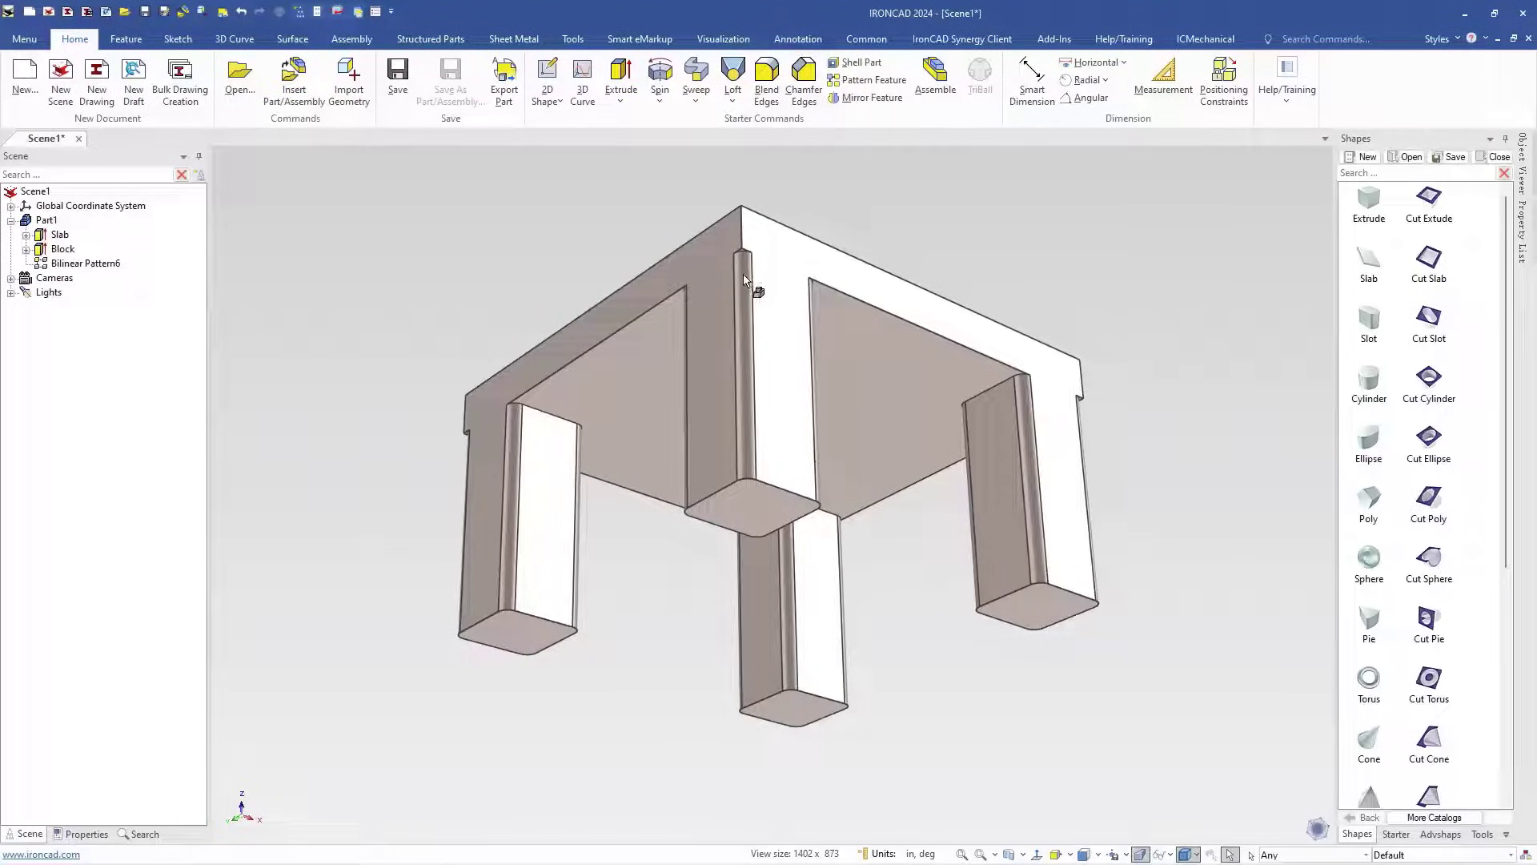
scroll(745, 284, "down", 2)
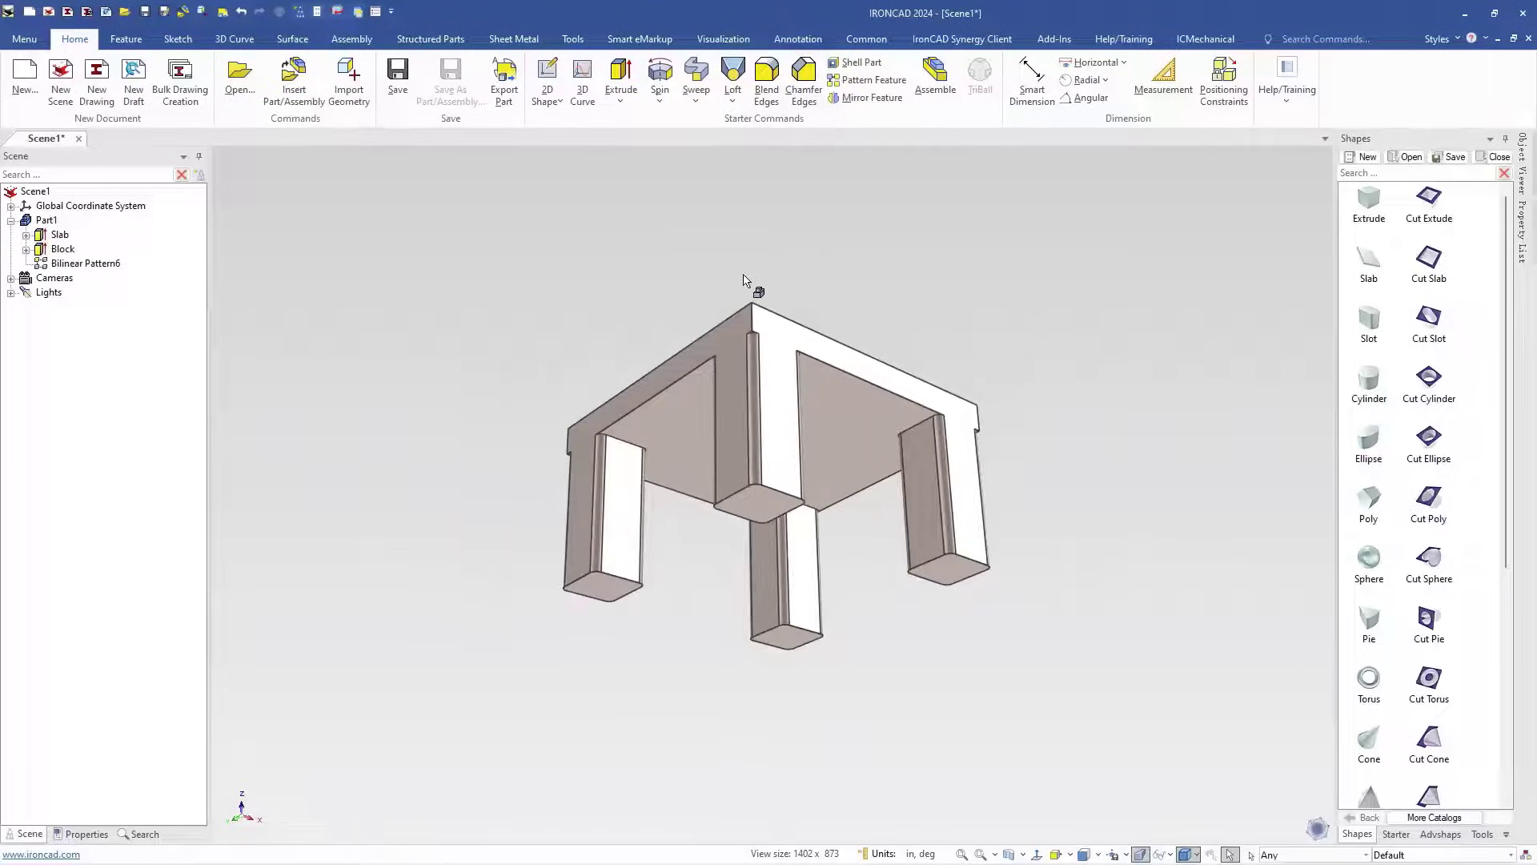
left_click(926, 525)
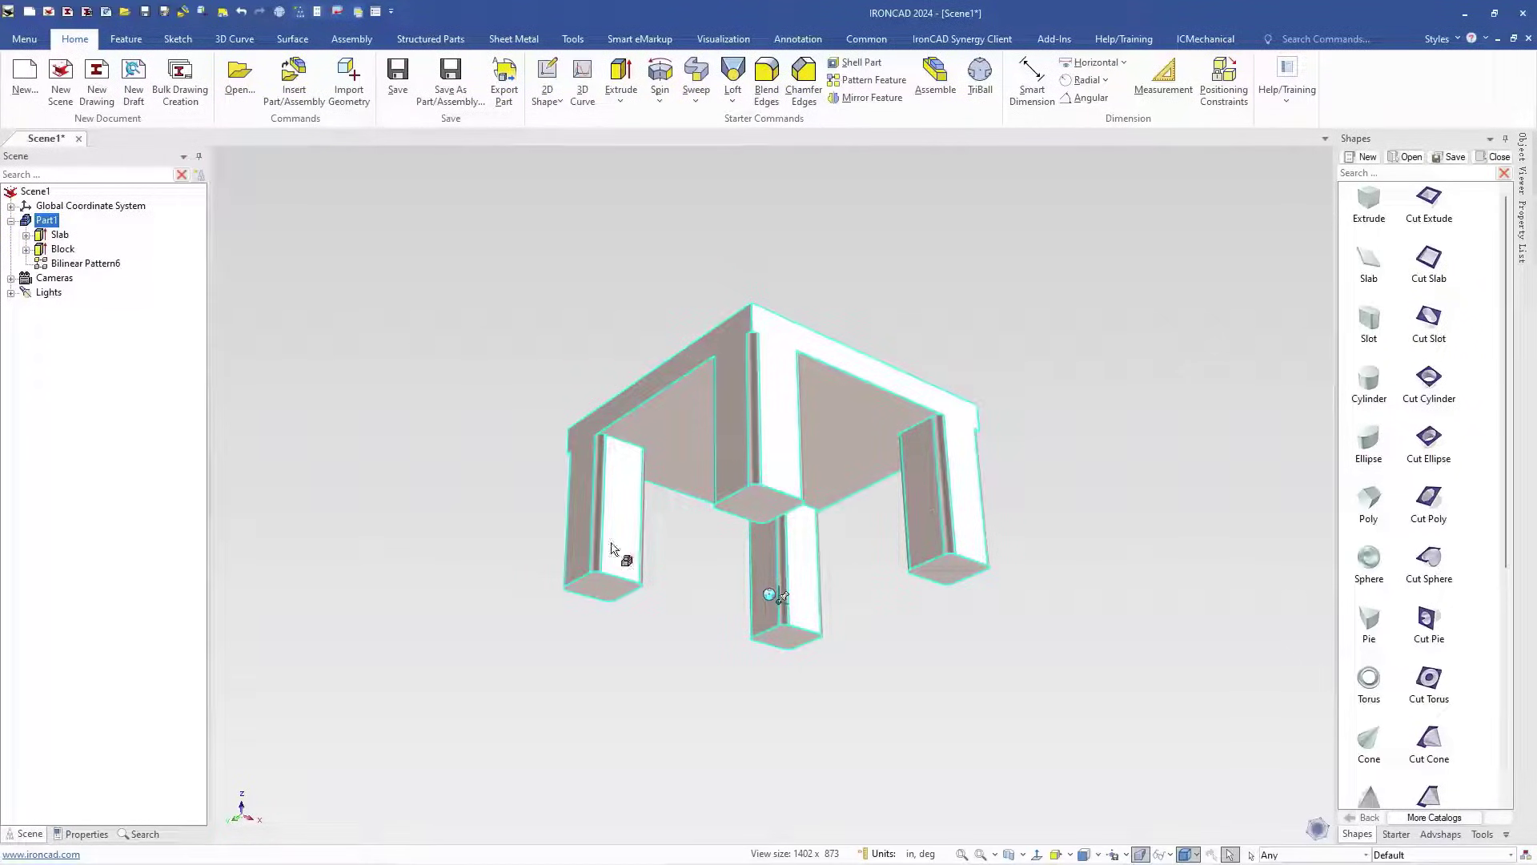
left_click(849, 573)
scroll(772, 392, "up", 3)
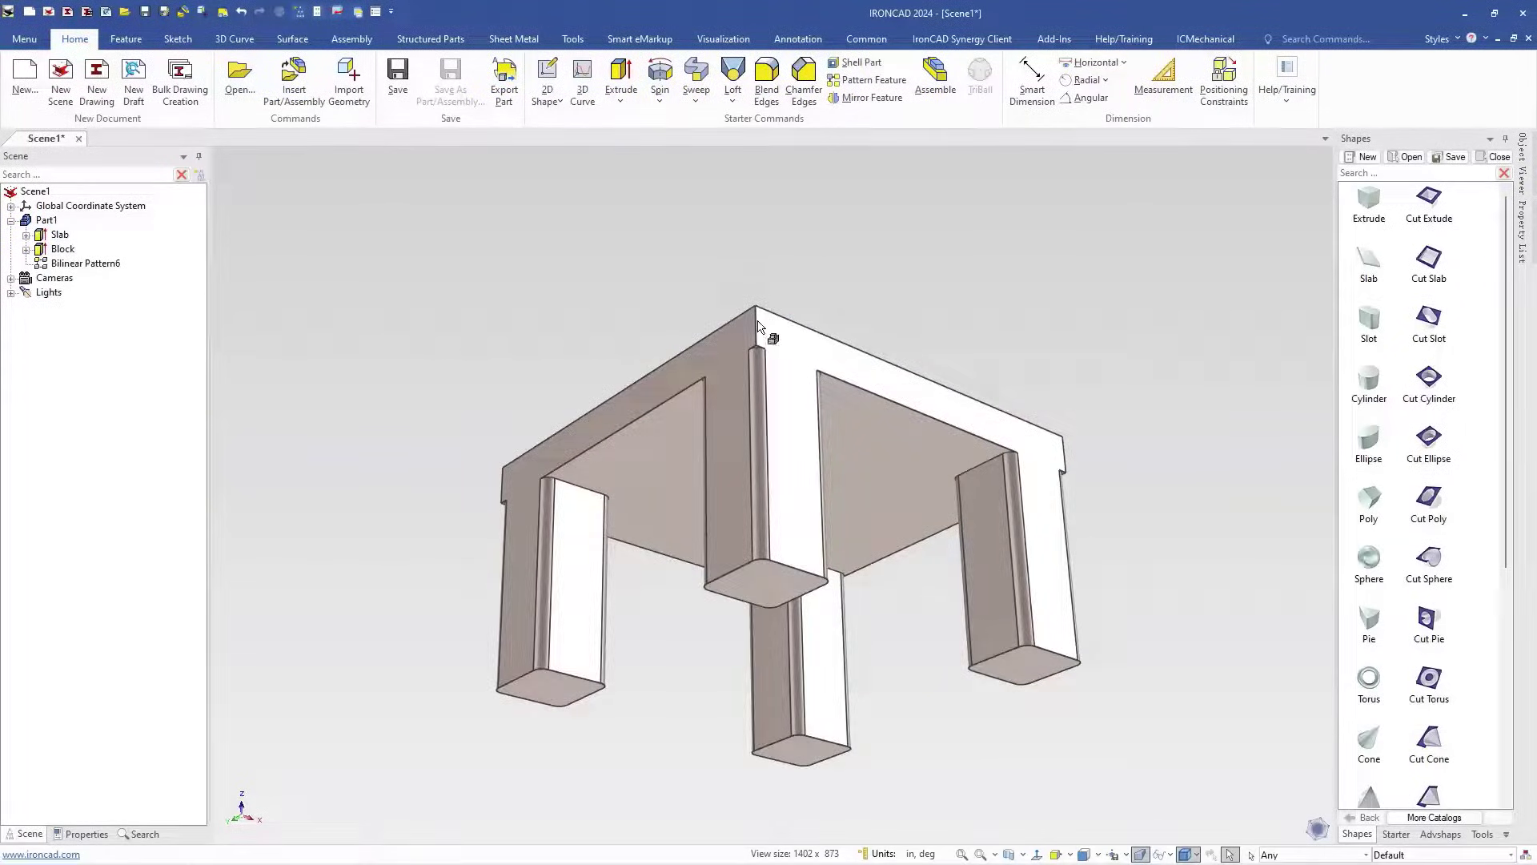
middle_click_drag(768, 333, 767, 493)
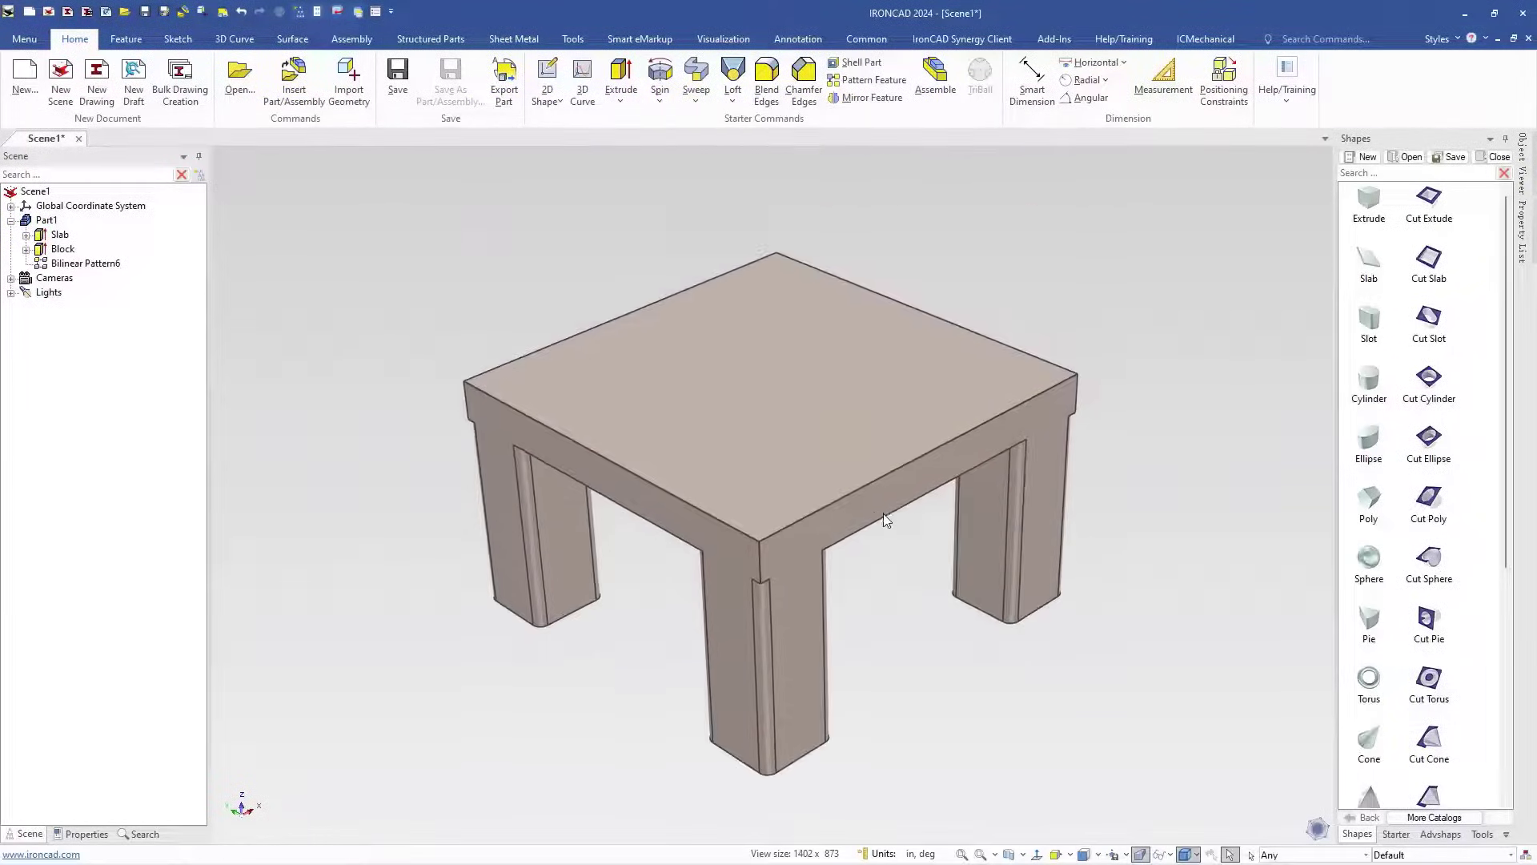